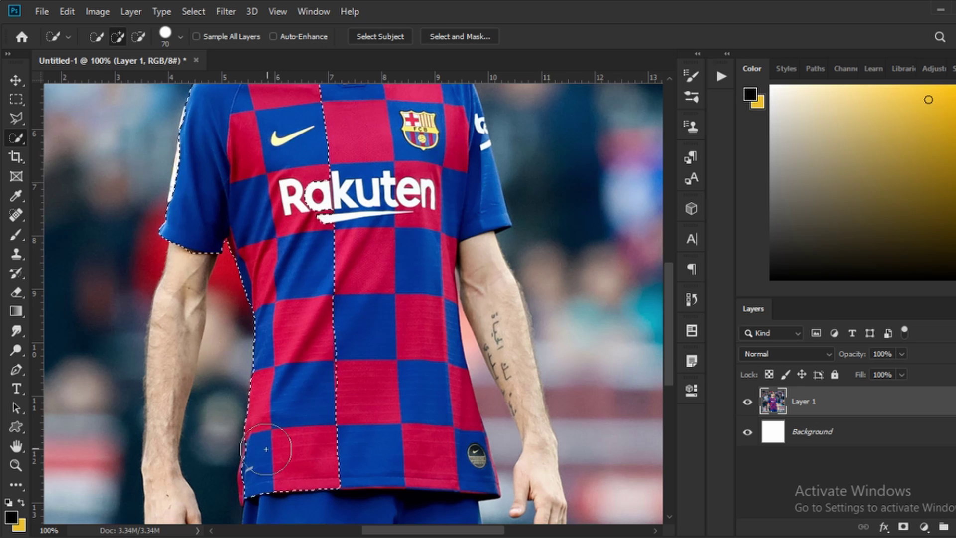
- Extend the quick selection from the jersey's centre across the chest and up to the collar and unselected shoulder
{"action": "scroll", "coordinate": [249, 458], "scroll_direction": "up", "scroll_amount": 3}
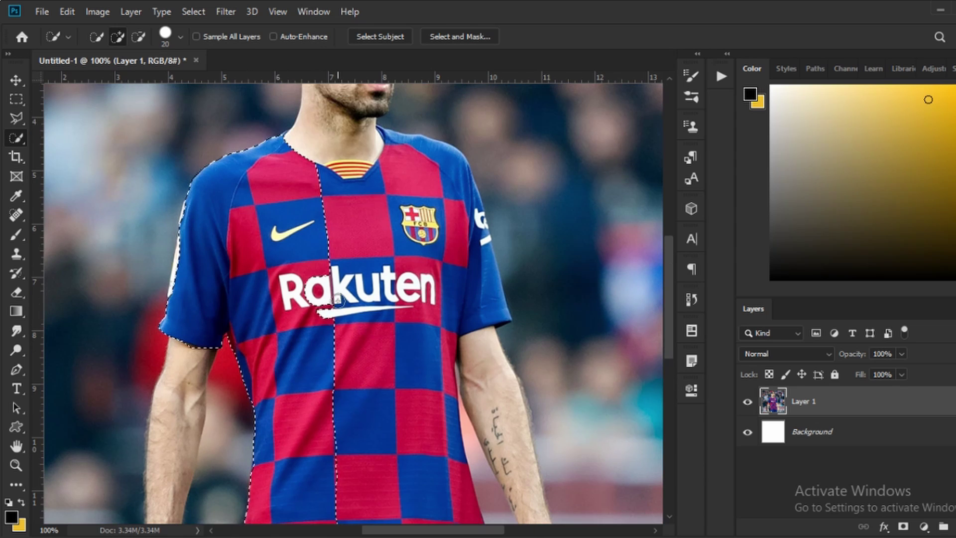
{"action": "key", "text": "bracketright"}
{"action": "mouse_move", "coordinate": [342, 269]}
{"action": "left_mouse_down"}
{"action": "mouse_move", "coordinate": [358, 222]}
{"action": "mouse_move", "coordinate": [404, 171]}
{"action": "mouse_move", "coordinate": [386, 147]}
{"action": "left_mouse_up"}
{"action": "key", "text": "bracketleft"}
{"action": "key", "text": "bracketleft"}
{"action": "key", "text": "bracketleft"}
{"action": "key", "text": "bracketleft"}
{"action": "key", "text": "bracketleft"}
{"action": "key", "text": "bracketleft"}
{"action": "key", "text": "bracketleft"}
{"action": "key", "text": "bracketleft"}
{"action": "key", "text": "bracketleft"}
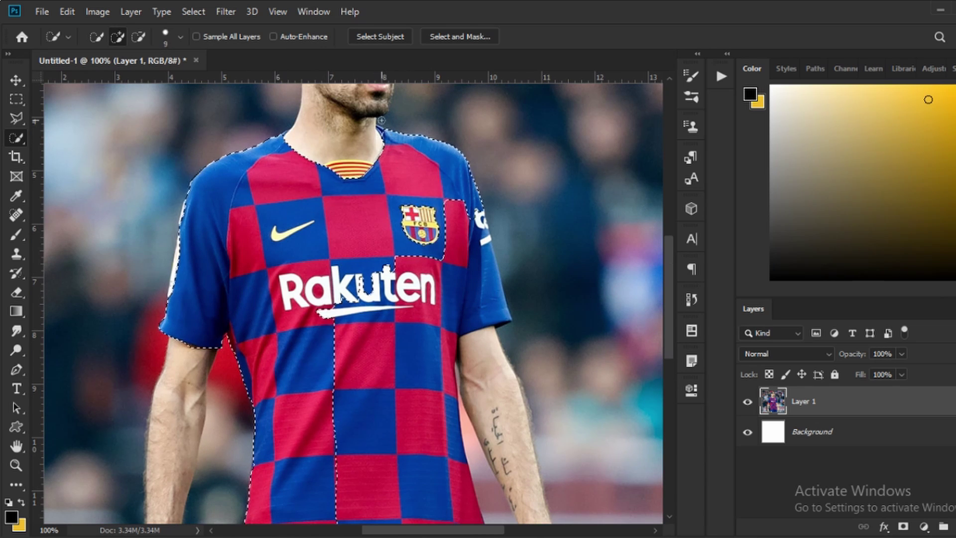
- Add the rest of the jersey, including the lettered sleeve and lower torso, to the quick selection
{"action": "mouse_move", "coordinate": [456, 201]}
{"action": "left_mouse_down"}
{"action": "mouse_move", "coordinate": [474, 240]}
{"action": "mouse_move", "coordinate": [429, 331]}
{"action": "mouse_move", "coordinate": [337, 285]}
{"action": "mouse_move", "coordinate": [374, 273]}
{"action": "mouse_move", "coordinate": [439, 448]}
{"action": "mouse_move", "coordinate": [484, 448]}
{"action": "mouse_move", "coordinate": [448, 348]}
{"action": "mouse_move", "coordinate": [424, 422]}
{"action": "left_mouse_up"}
{"action": "key", "text": "bracketright"}
{"action": "key", "text": "bracketright"}
{"action": "key", "text": "bracketright"}
{"action": "key", "text": "bracketright"}
{"action": "key", "text": "bracketright"}
{"action": "key", "text": "bracketright"}
{"action": "key", "text": "bracketright"}
{"action": "left_click", "coordinate": [482, 240]}
{"action": "scroll", "coordinate": [375, 273], "scroll_direction": "down", "scroll_amount": 3}
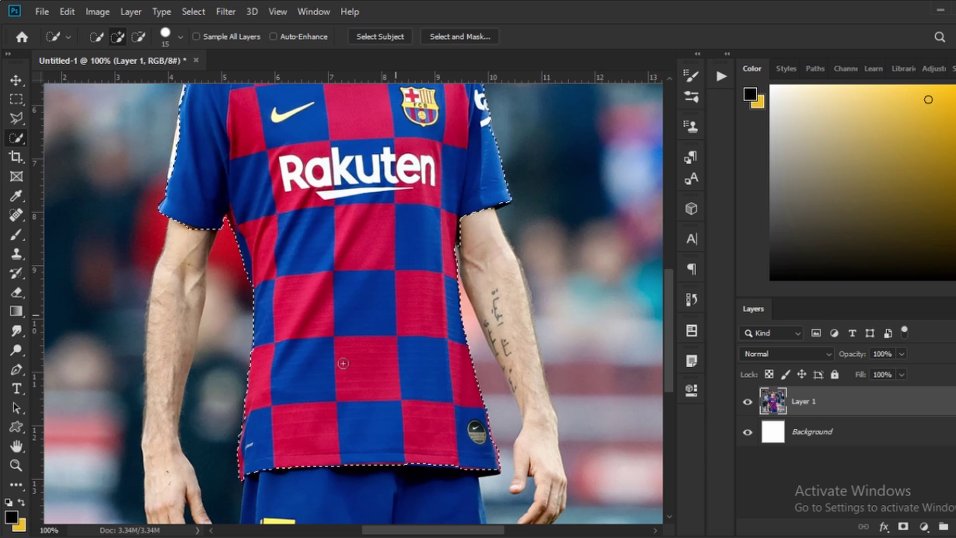
{"action": "scroll", "coordinate": [276, 348], "scroll_direction": "up", "scroll_amount": 3}
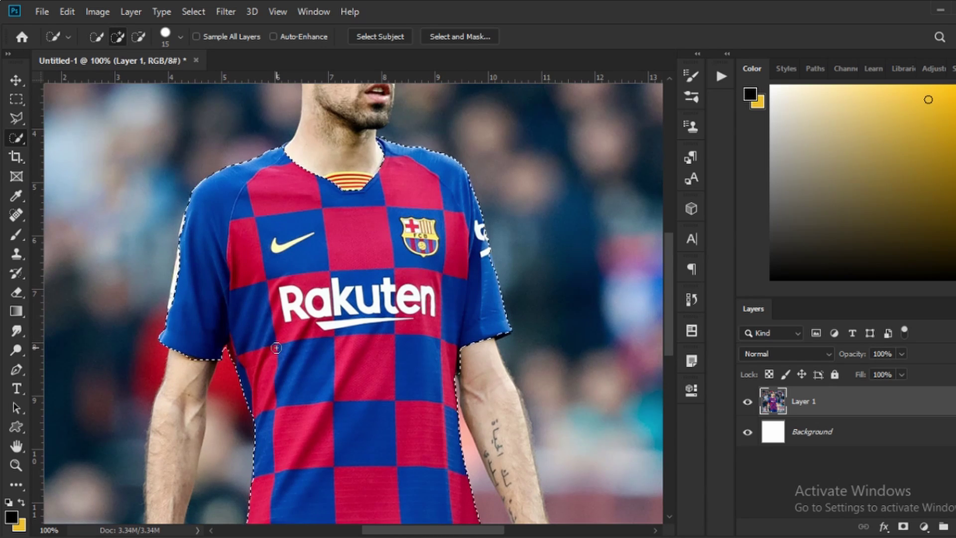
{"action": "scroll", "coordinate": [277, 348], "scroll_direction": "down", "scroll_amount": 3}
- Mask Layer 1 to the jersey selection and refine the mask's edges in Select and Mask
{"action": "left_click", "coordinate": [903, 526]}
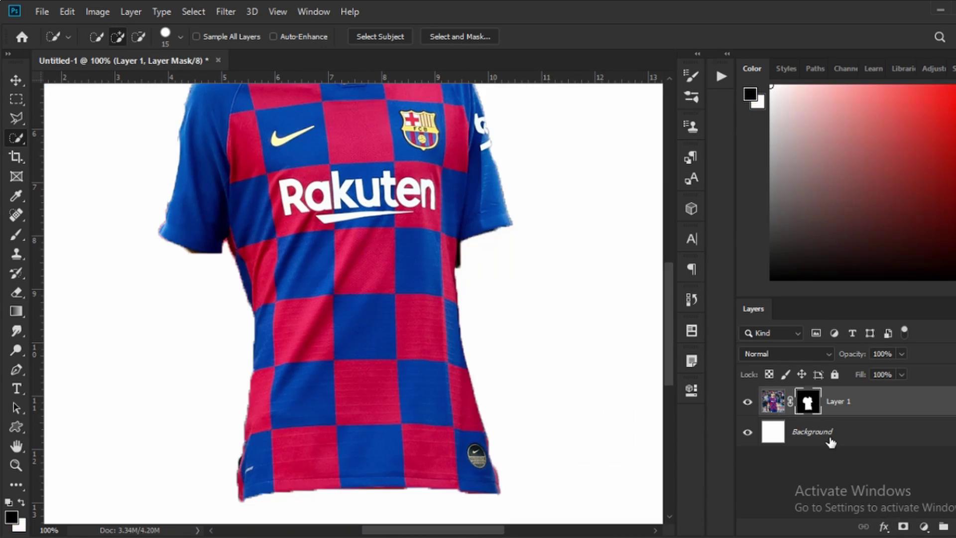
{"action": "double_click", "coordinate": [808, 405]}
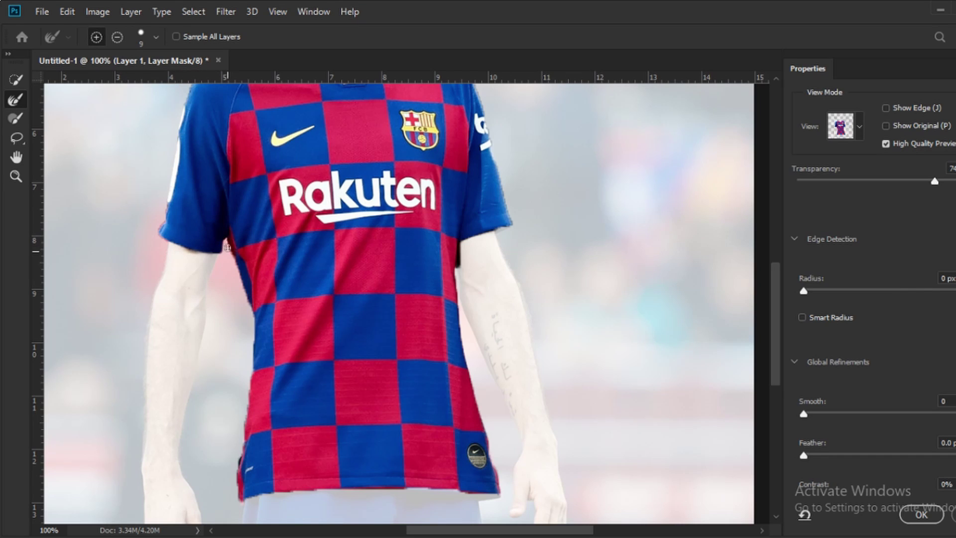
{"action": "scroll", "coordinate": [459, 260], "scroll_direction": "up", "scroll_amount": 4}
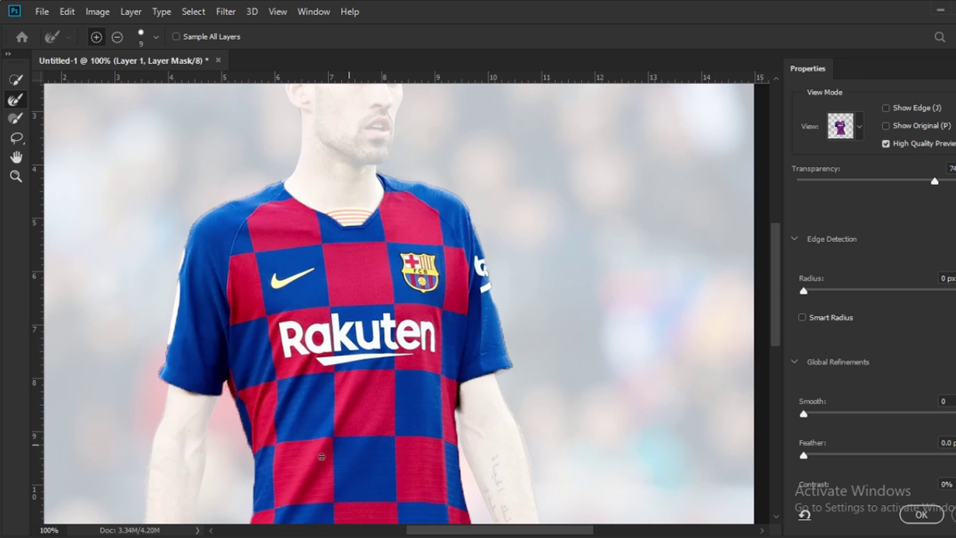
{"action": "key", "text": "bracketright"}
{"action": "key", "text": "bracketright"}
{"action": "key", "text": "bracketright"}
{"action": "key", "text": "bracketright"}
{"action": "left_click", "coordinate": [921, 515]}
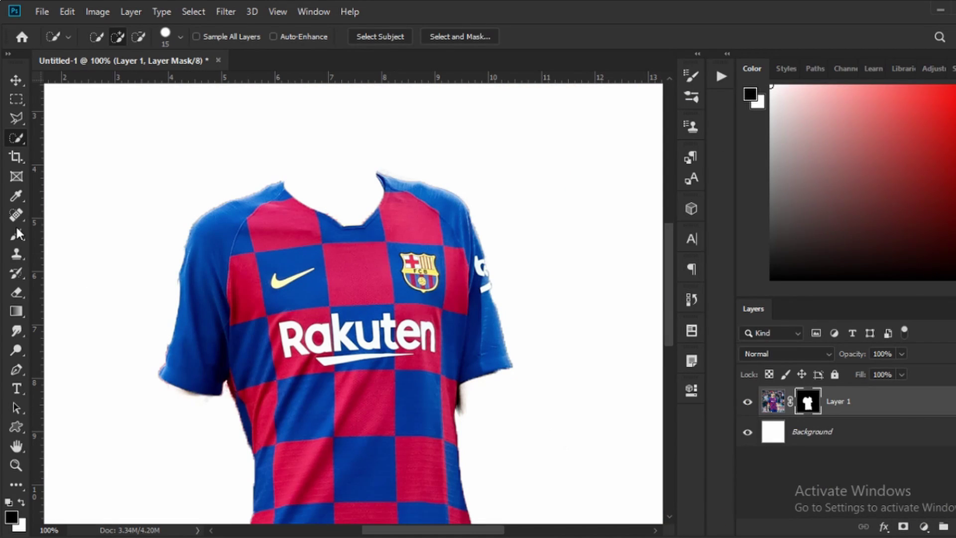
- Inspect the mask by inverting it and back, and black out the dark remnant under the lettered sleeve with a Polygonal Lasso selection
{"action": "key", "text": "ctrl+i"}
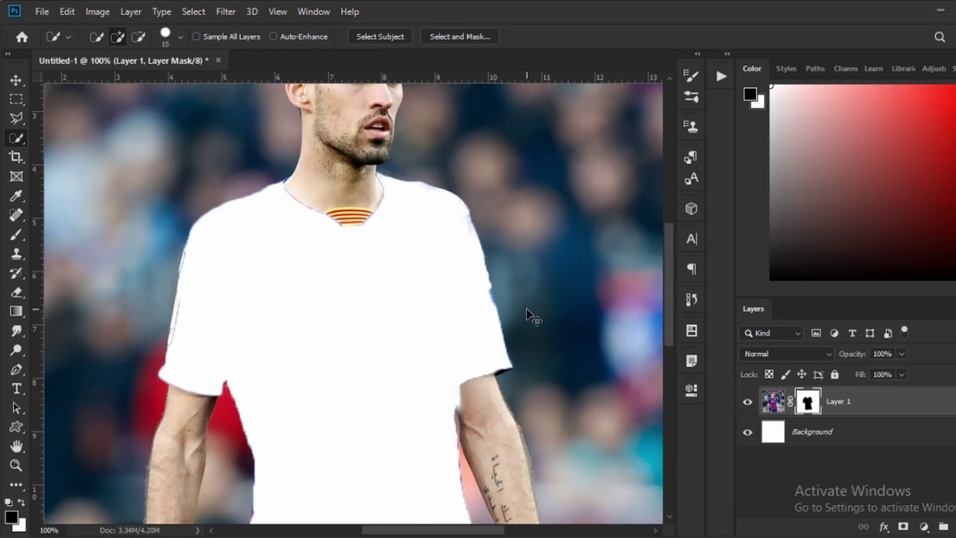
{"action": "key", "text": "ctrl+i"}
{"action": "key", "text": "ctrl+plus"}
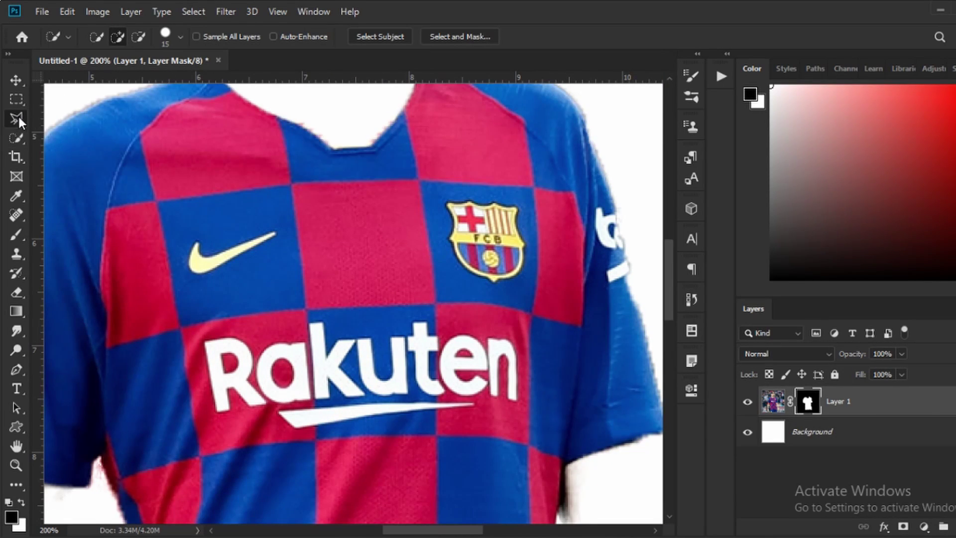
{"action": "left_click", "coordinate": [16, 119]}
{"action": "scroll", "coordinate": [571, 406], "scroll_direction": "down", "scroll_amount": 2}
{"action": "left_click", "coordinate": [566, 401]}
{"action": "left_click", "coordinate": [558, 454]}
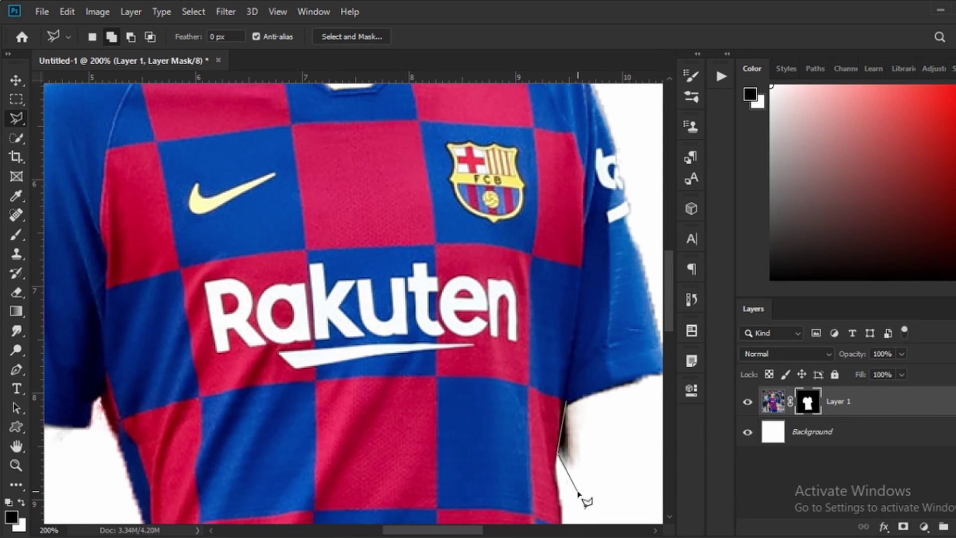
{"action": "left_click", "coordinate": [579, 492]}
{"action": "left_click", "coordinate": [610, 439]}
{"action": "left_click", "coordinate": [567, 402]}
{"action": "key", "text": "alt+BackSpace"}
{"action": "key", "text": "ctrl+d"}
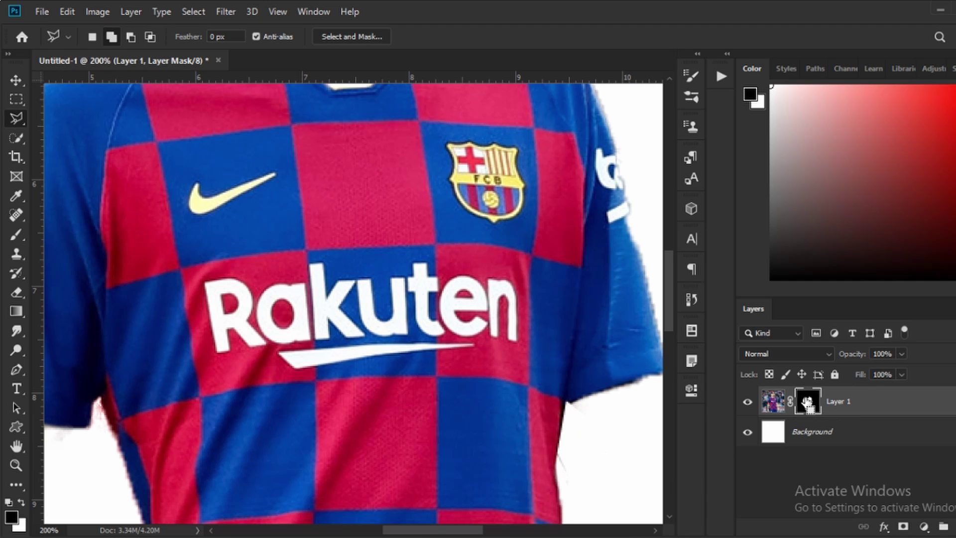
- Duplicate the masked jersey layer and turn the original Layer 1 mask fully white to reveal the whole photo
{"action": "key", "text": "ctrl+minus"}
{"action": "key", "text": "ctrl+minus"}
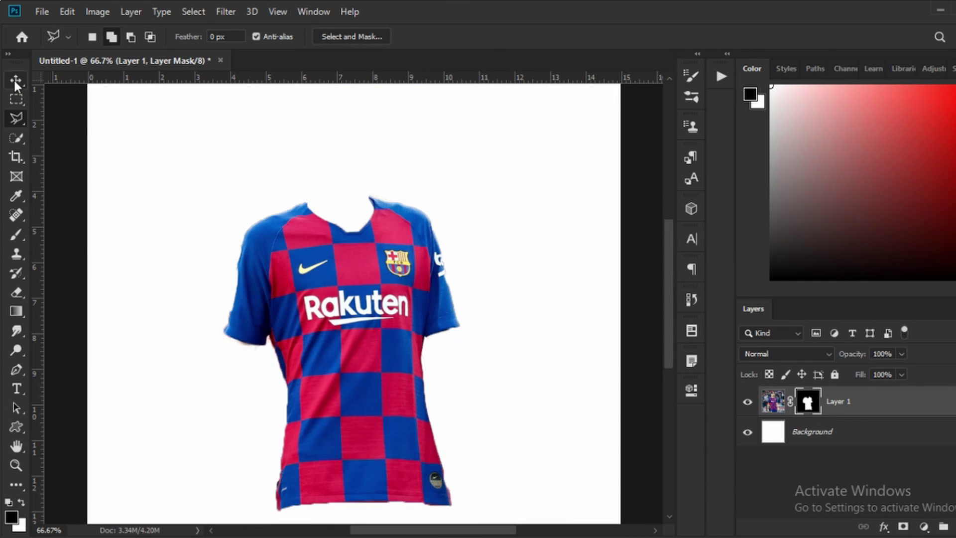
{"action": "key", "text": "ctrl+j"}
{"action": "left_click", "coordinate": [807, 434]}
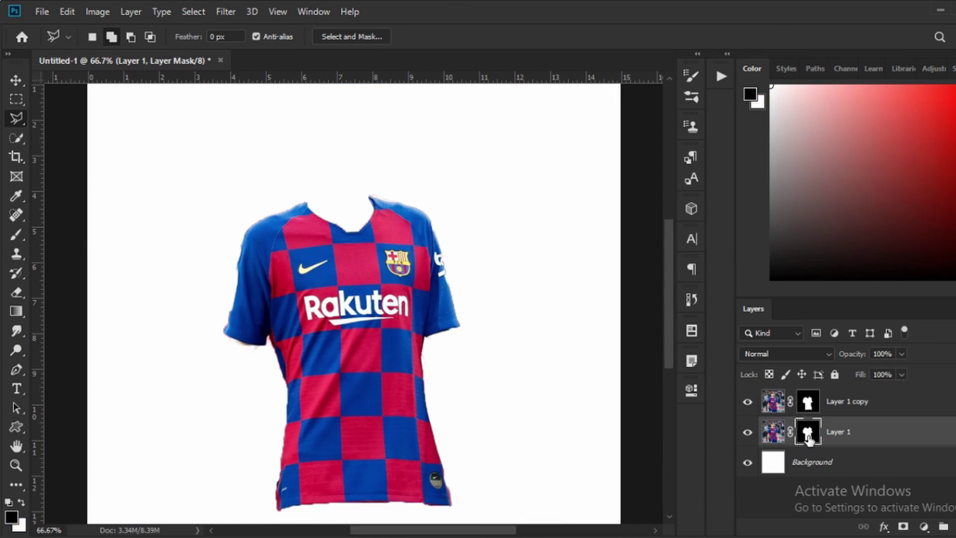
{"action": "key", "text": "alt+BackSpace"}
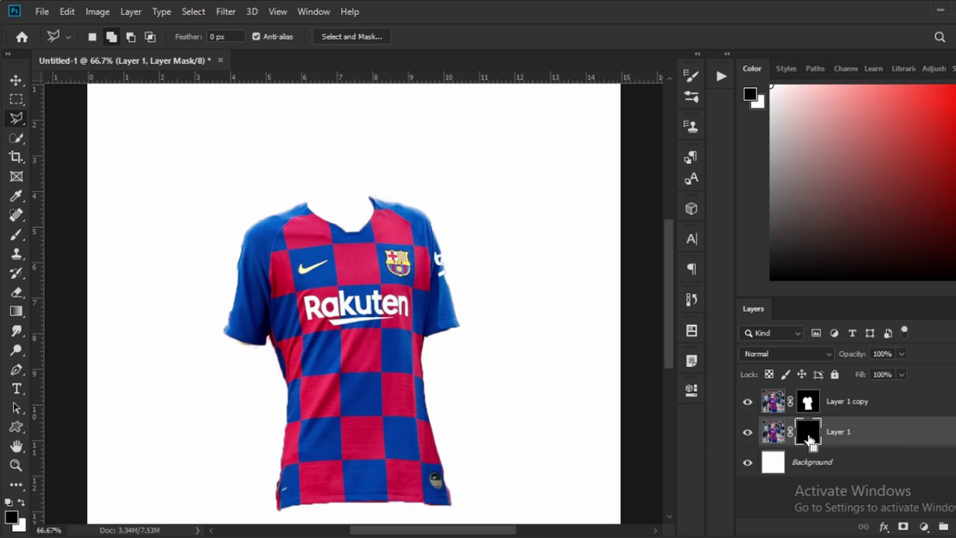
{"action": "key", "text": "ctrl+i"}
- Convert Layer 1 copy to a smart object and merge it with four new blank layers into a single jersey layer
{"action": "left_click", "coordinate": [939, 404]}
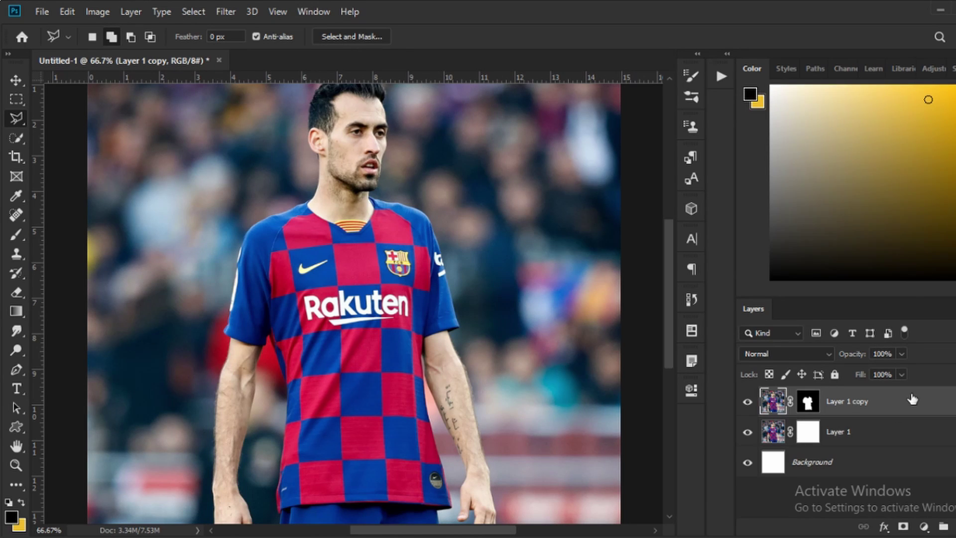
{"action": "right_click", "coordinate": [913, 400]}
{"action": "left_click", "coordinate": [794, 205]}
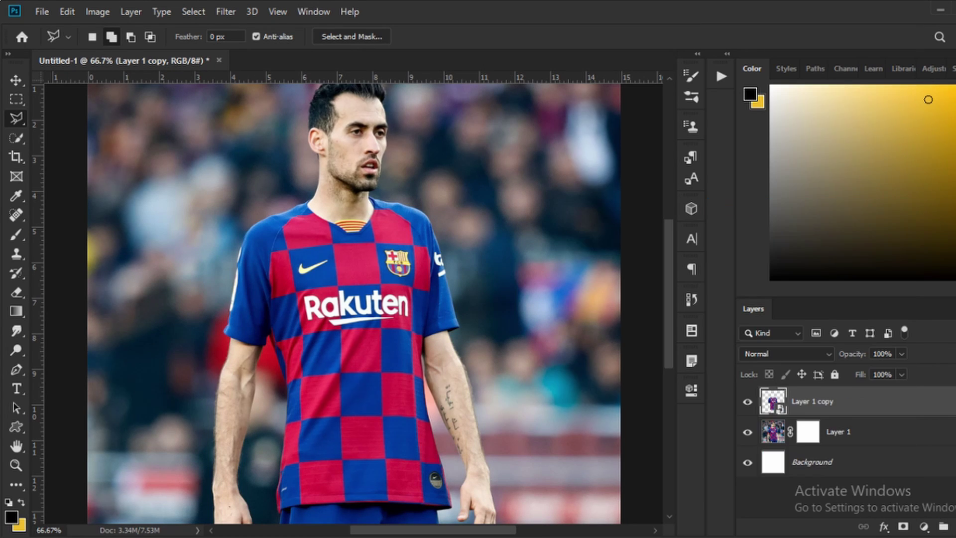
{"action": "key", "text": "ctrl+shift+alt+n"}
{"action": "key", "text": "ctrl+shift+alt+n"}
{"action": "key", "text": "ctrl+shift+alt+n"}
{"action": "key", "text": "ctrl+shift+alt+n"}
{"action": "scroll", "coordinate": [869, 480], "scroll_direction": "down", "scroll_amount": 2}
{"action": "left_click", "coordinate": [897, 462], "text": "shift"}
{"action": "key", "text": "ctrl+e"}
- Select the Nike swoosh and the club crest with the Quick Selection tool and copy them to a new layer
{"action": "key", "text": "ctrl+plus"}
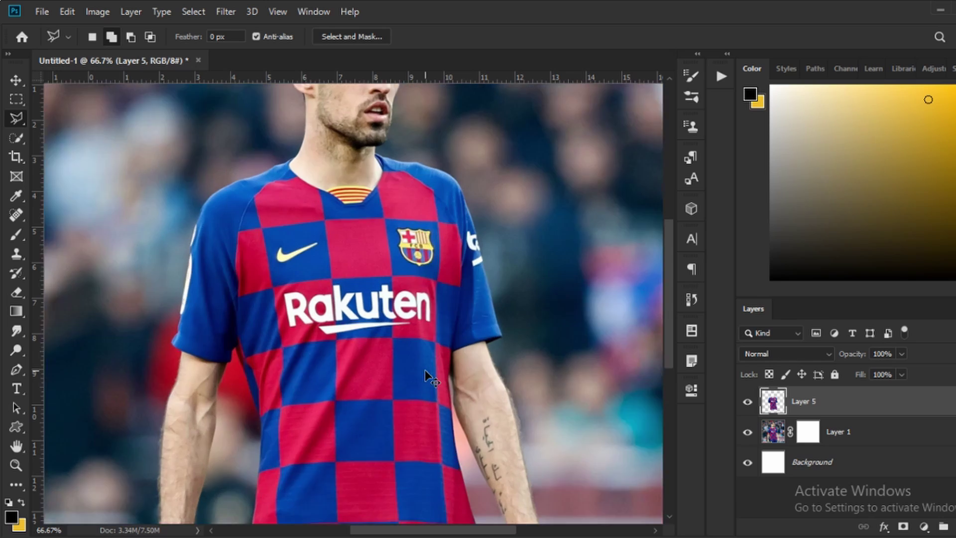
{"action": "key", "text": "ctrl+plus"}
{"action": "key", "text": "ctrl+plus"}
{"action": "scroll", "coordinate": [421, 371], "scroll_direction": "up", "scroll_amount": 3}
{"action": "scroll", "coordinate": [63, 261], "scroll_direction": "down", "scroll_amount": 1}
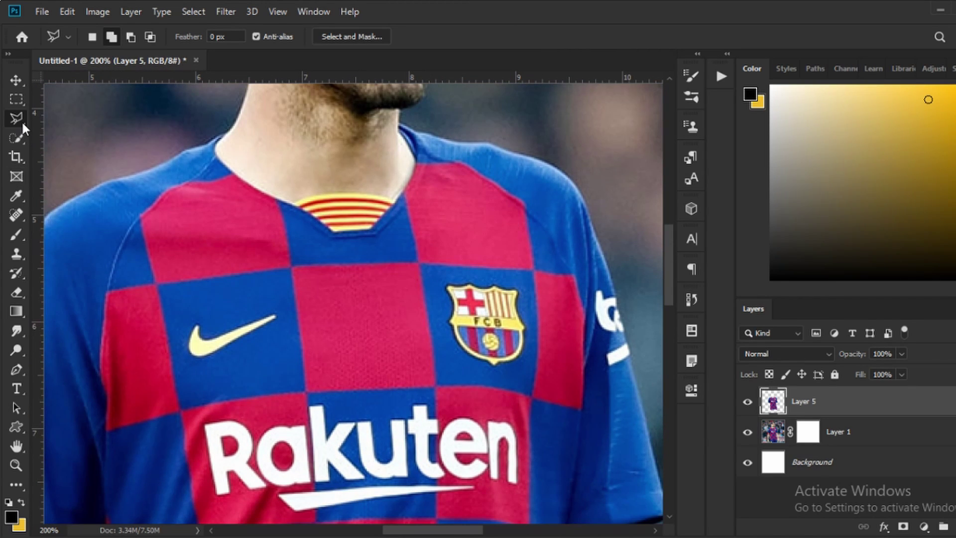
{"action": "left_click", "coordinate": [17, 138]}
{"action": "left_click", "coordinate": [70, 138]}
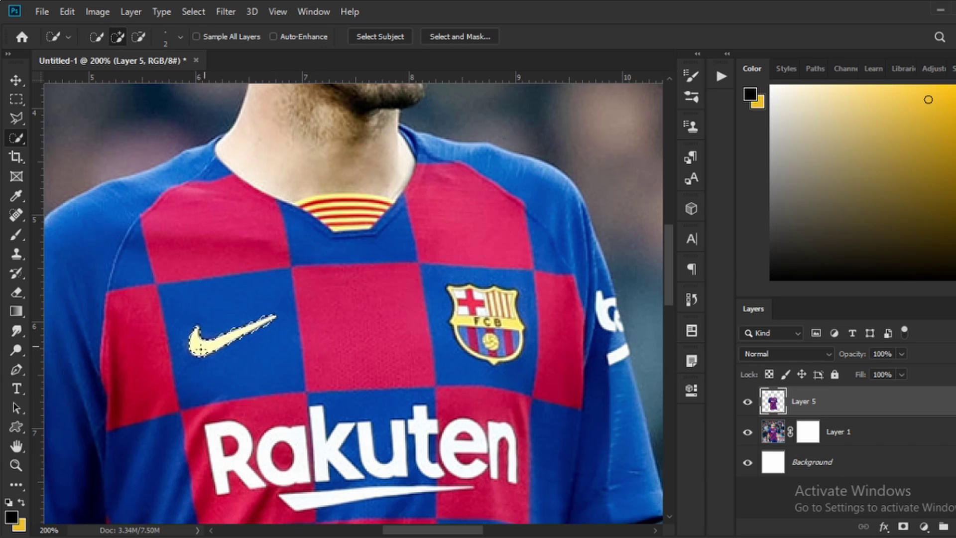
{"action": "left_click_drag", "start_coordinate": [483, 315], "coordinate": [498, 342]}
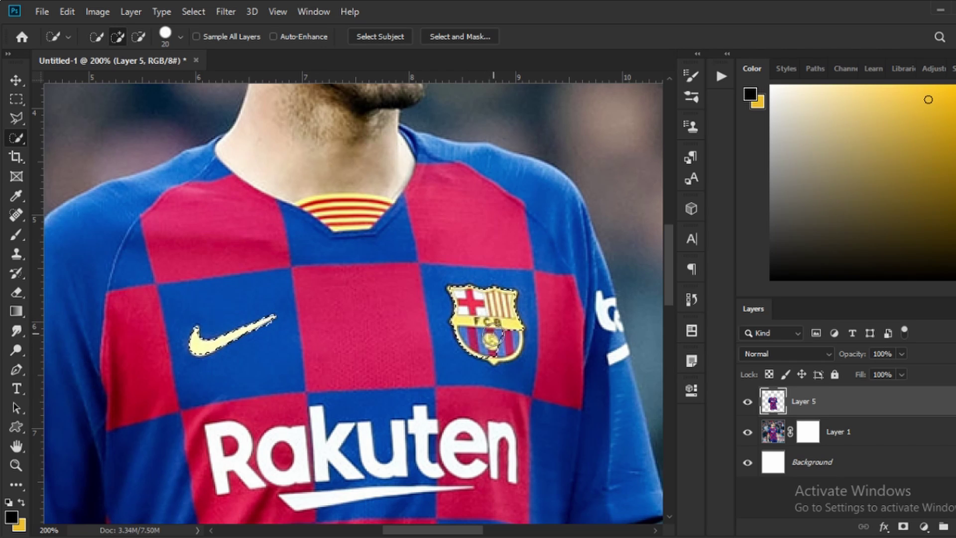
{"action": "key", "text": "bracketleft"}
{"action": "key", "text": "bracketleft"}
{"action": "key", "text": "bracketleft"}
{"action": "key", "text": "bracketleft"}
{"action": "key", "text": "bracketleft"}
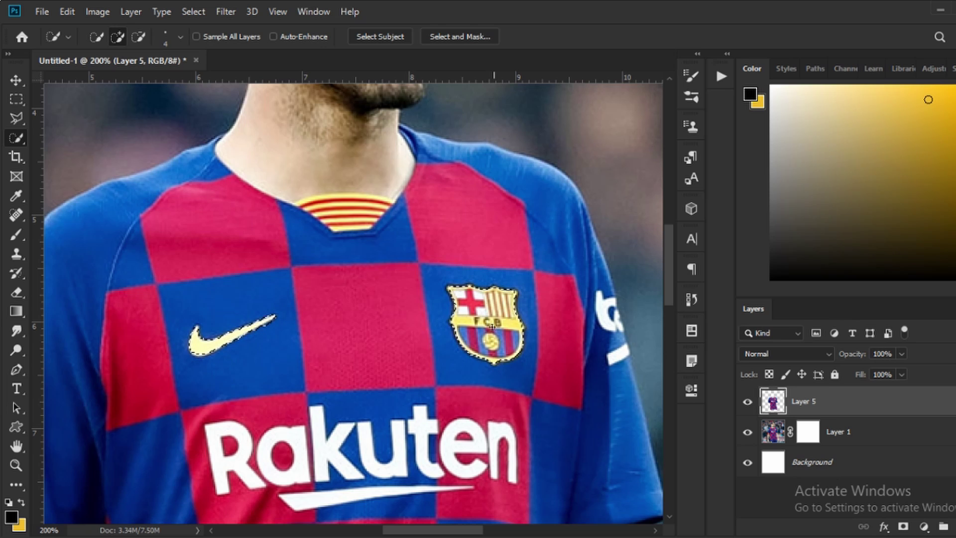
{"action": "scroll", "coordinate": [505, 300], "scroll_direction": "down", "scroll_amount": 3}
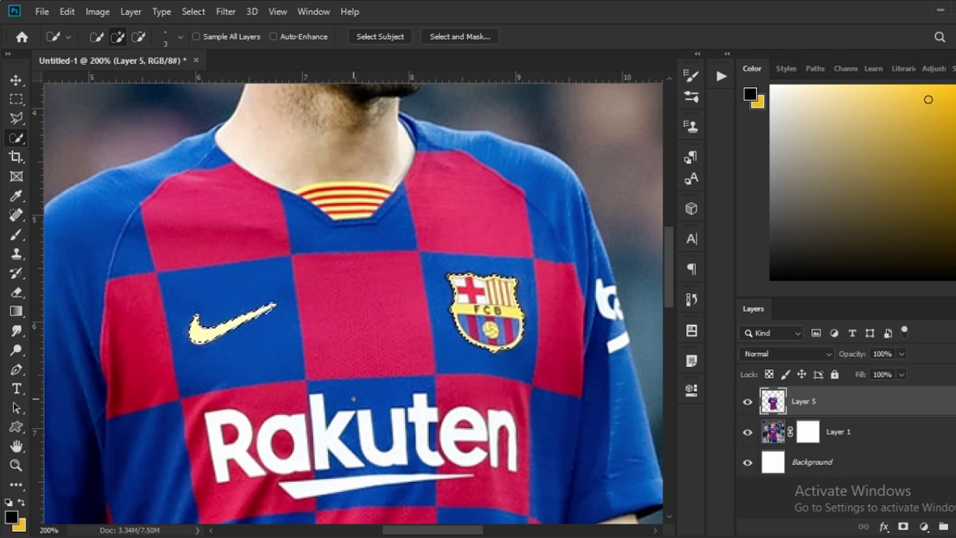
{"action": "key", "text": "ctrl+j"}
- Select the Rakuten lettering and its underline on Layer 5 with the Magic Wand and copy them to a new layer
{"action": "left_click", "coordinate": [837, 429]}
{"action": "scroll", "coordinate": [349, 299], "scroll_direction": "down", "scroll_amount": 2}
{"action": "right_click", "coordinate": [17, 137]}
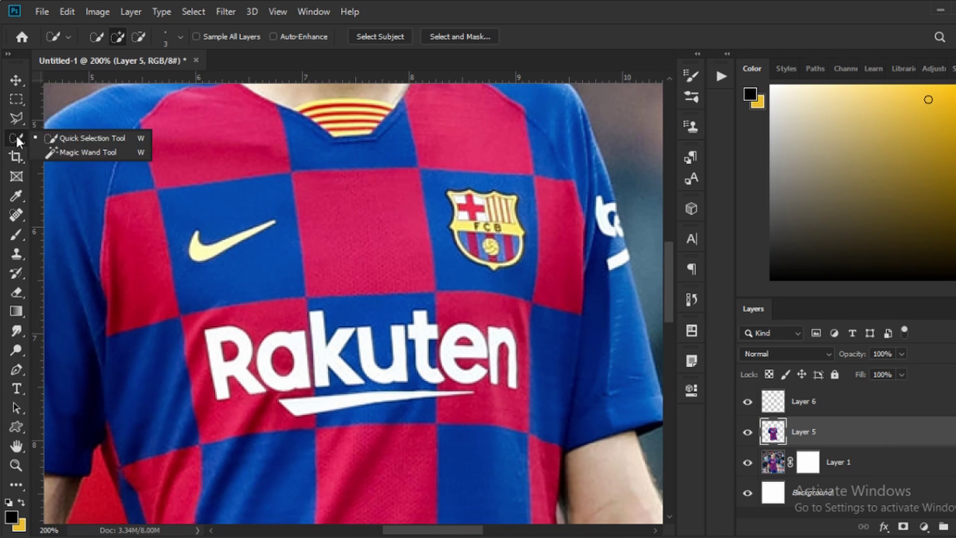
{"action": "left_click", "coordinate": [75, 152]}
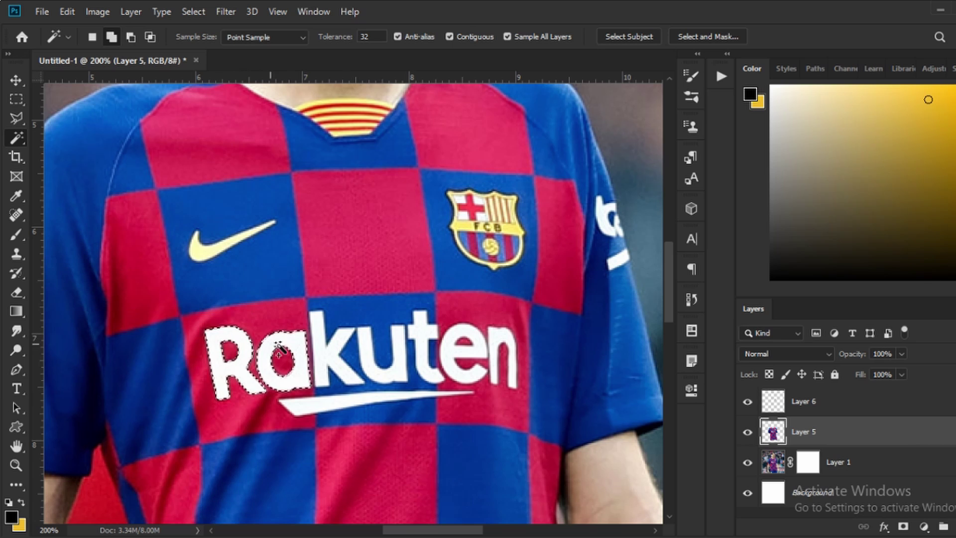
{"action": "left_click", "coordinate": [324, 348]}
{"action": "left_click", "coordinate": [351, 349]}
{"action": "left_click", "coordinate": [441, 332]}
{"action": "left_click", "coordinate": [462, 332]}
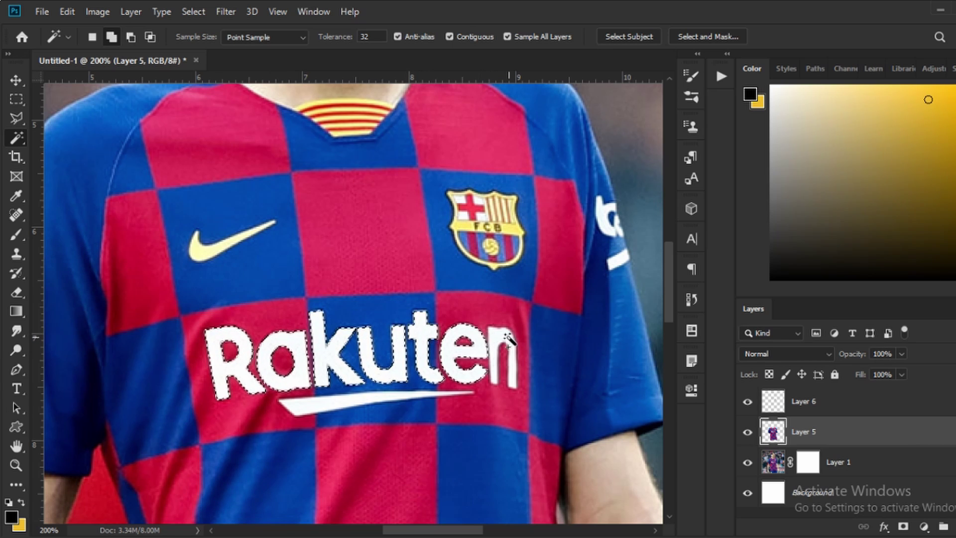
{"action": "left_click", "coordinate": [503, 337]}
{"action": "left_click", "coordinate": [336, 406]}
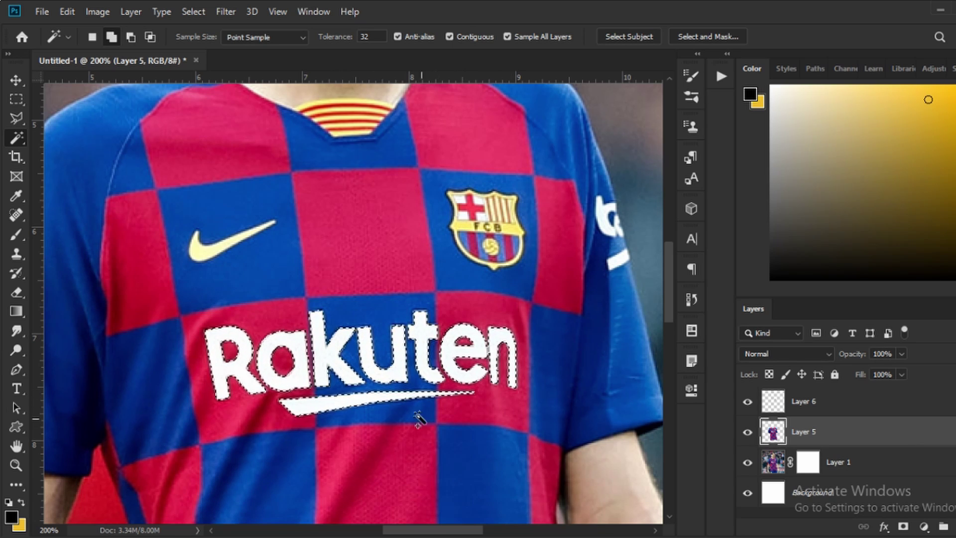
{"action": "key", "text": "ctrl+j"}
- Copy the white sleeve lettering and bar from Layer 5 to a new layer and hide the three logo layers
{"action": "left_click", "coordinate": [870, 473]}
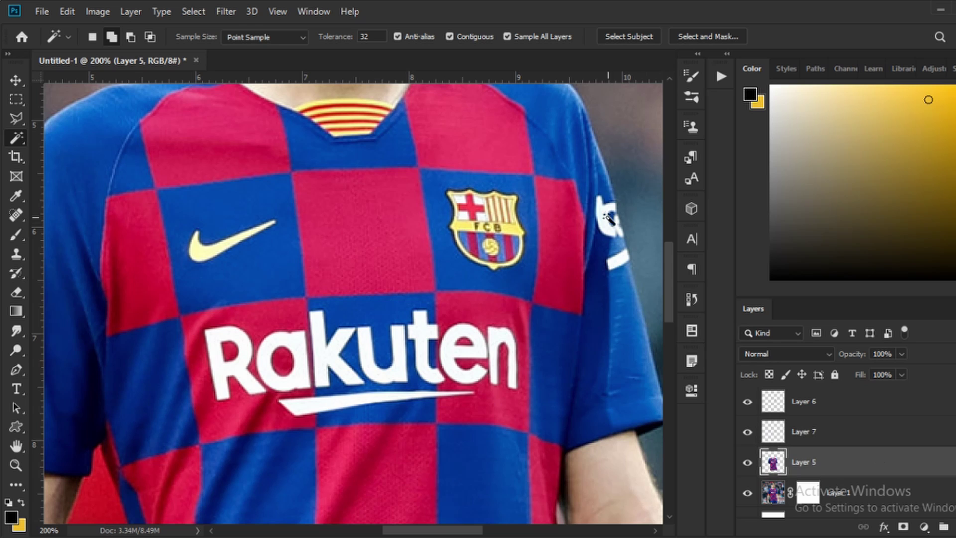
{"action": "left_click", "coordinate": [608, 216]}
{"action": "left_click", "coordinate": [620, 258]}
{"action": "key", "text": "ctrl+j"}
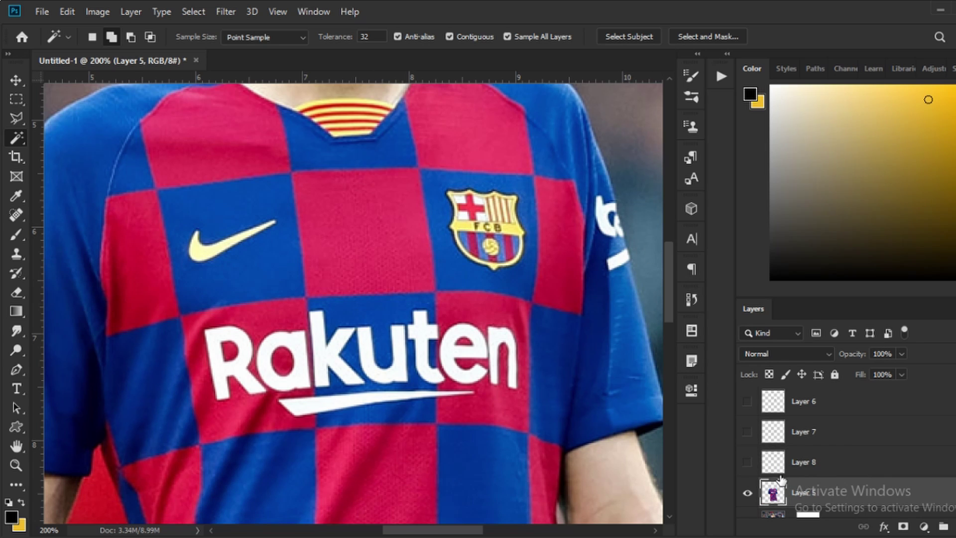
- Add a layer above the jersey layer and start a Pen tool path down the check edge from the collar past the swoosh
{"action": "key", "text": "j"}
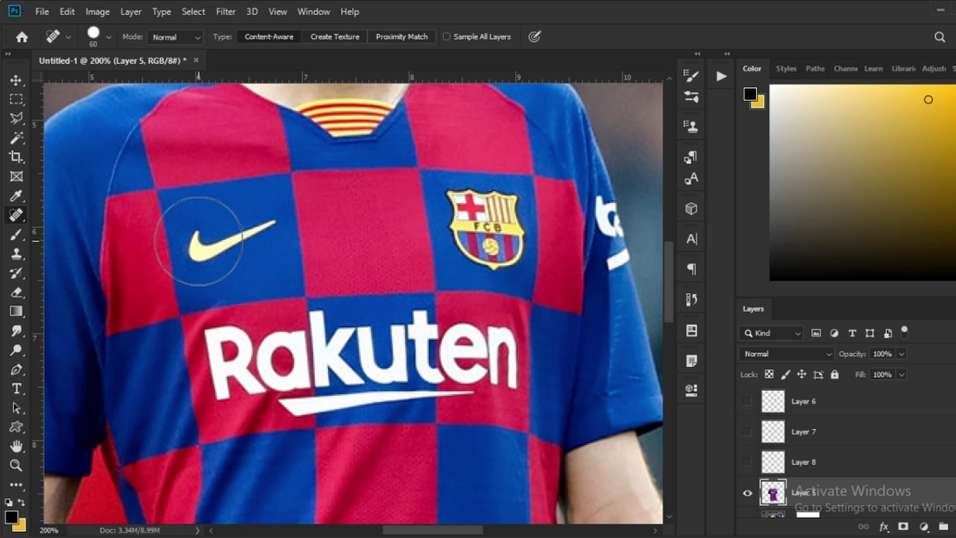
{"action": "key", "text": "p"}
{"action": "left_click", "coordinate": [955, 526]}
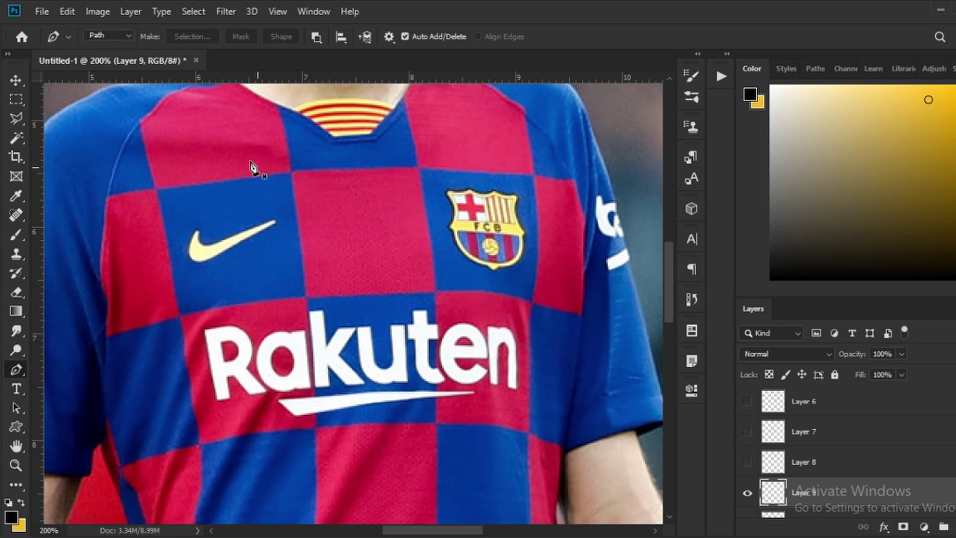
{"action": "scroll", "coordinate": [263, 168], "scroll_direction": "up", "scroll_amount": 3}
{"action": "key", "text": "ctrl+plus"}
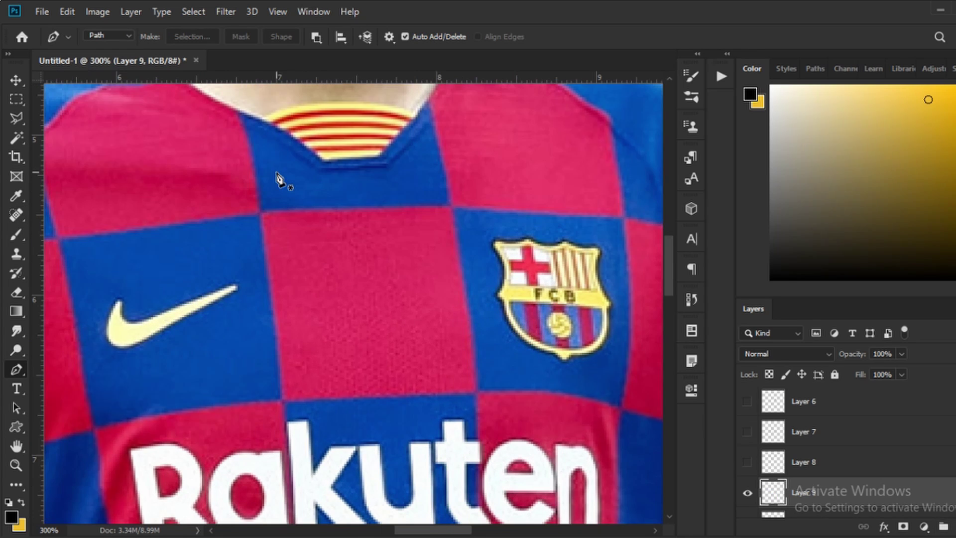
{"action": "left_click", "coordinate": [240, 113]}
{"action": "left_click", "coordinate": [249, 150]}
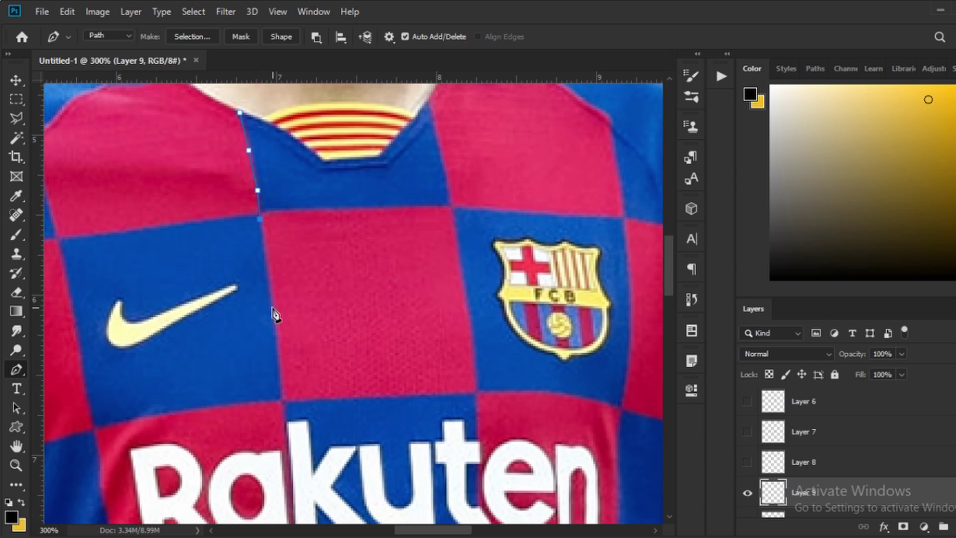
- Continue the path down the same check edge through the Rakuten lettering and its underline to the checks below
{"action": "scroll", "coordinate": [291, 440], "scroll_direction": "down", "scroll_amount": 2}
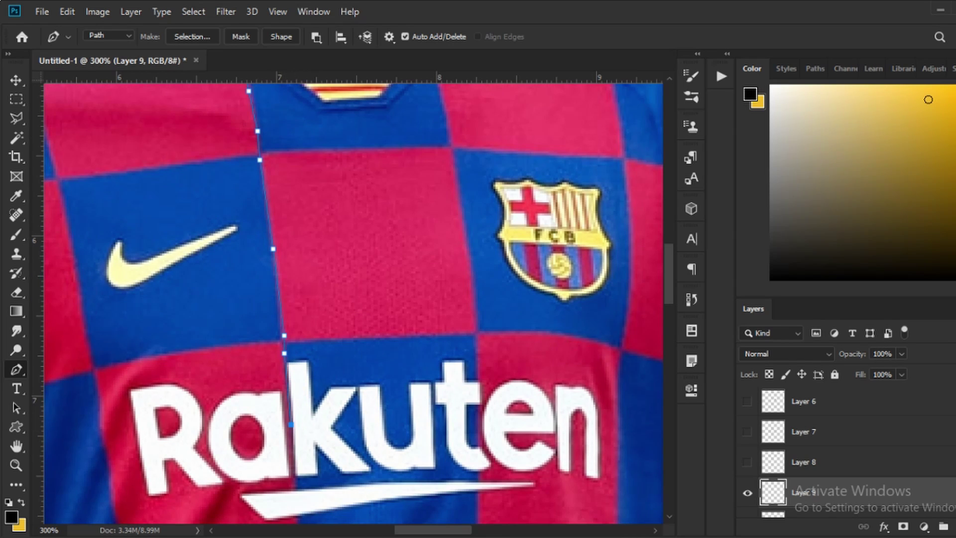
{"action": "scroll", "coordinate": [297, 458], "scroll_direction": "down", "scroll_amount": 1}
{"action": "left_click", "coordinate": [296, 457]}
{"action": "scroll", "coordinate": [298, 458], "scroll_direction": "down", "scroll_amount": 1}
{"action": "left_click", "coordinate": [298, 479]}
{"action": "scroll", "coordinate": [300, 473], "scroll_direction": "down", "scroll_amount": 3}
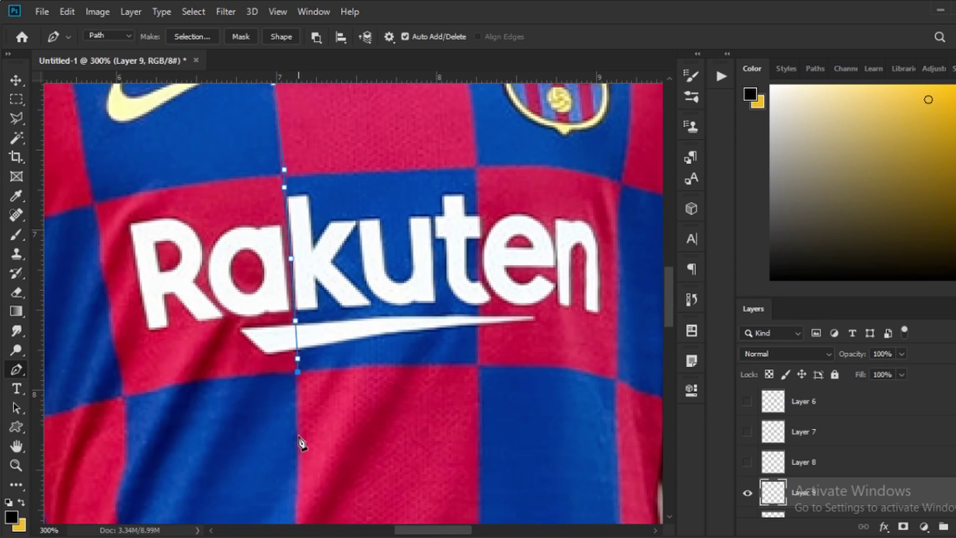
{"action": "left_click", "coordinate": [298, 439]}
{"action": "scroll", "coordinate": [301, 484], "scroll_direction": "down", "scroll_amount": 1}
{"action": "left_click", "coordinate": [297, 508]}
{"action": "scroll", "coordinate": [299, 511], "scroll_direction": "down", "scroll_amount": 2}
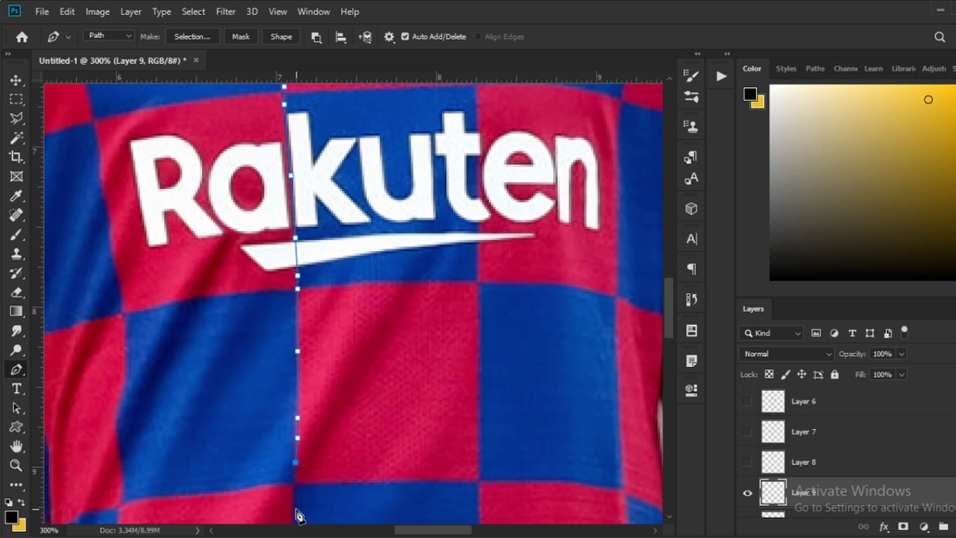
- Extend the path down the lower checks, following the column edge to the jersey's hem
{"action": "scroll", "coordinate": [302, 463], "scroll_direction": "down", "scroll_amount": 2}
{"action": "left_click", "coordinate": [297, 437]}
{"action": "scroll", "coordinate": [296, 441], "scroll_direction": "down", "scroll_amount": 3}
{"action": "left_click", "coordinate": [296, 438]}
{"action": "scroll", "coordinate": [297, 458], "scroll_direction": "down", "scroll_amount": 1}
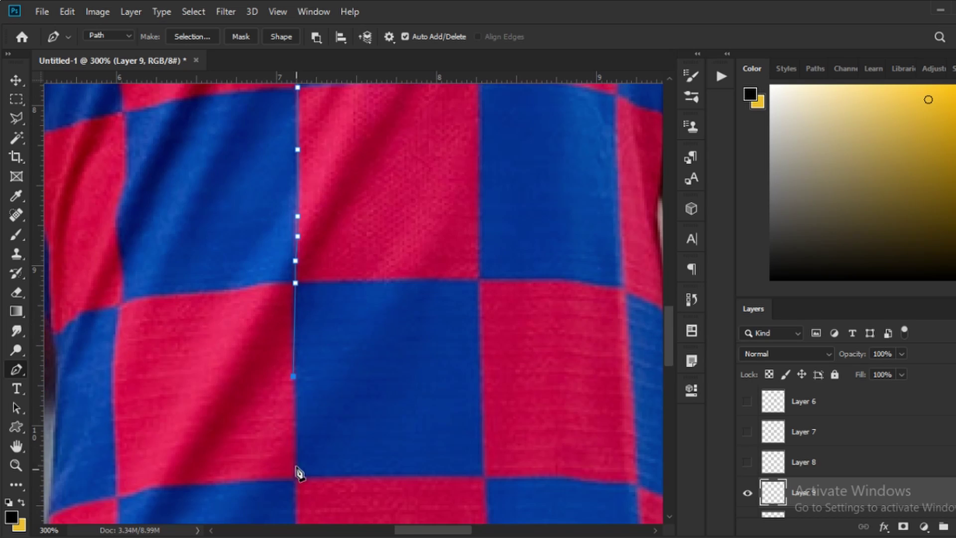
{"action": "left_click", "coordinate": [298, 478]}
{"action": "scroll", "coordinate": [299, 494], "scroll_direction": "down", "scroll_amount": 1}
{"action": "left_click", "coordinate": [299, 453]}
{"action": "scroll", "coordinate": [301, 441], "scroll_direction": "down", "scroll_amount": 2}
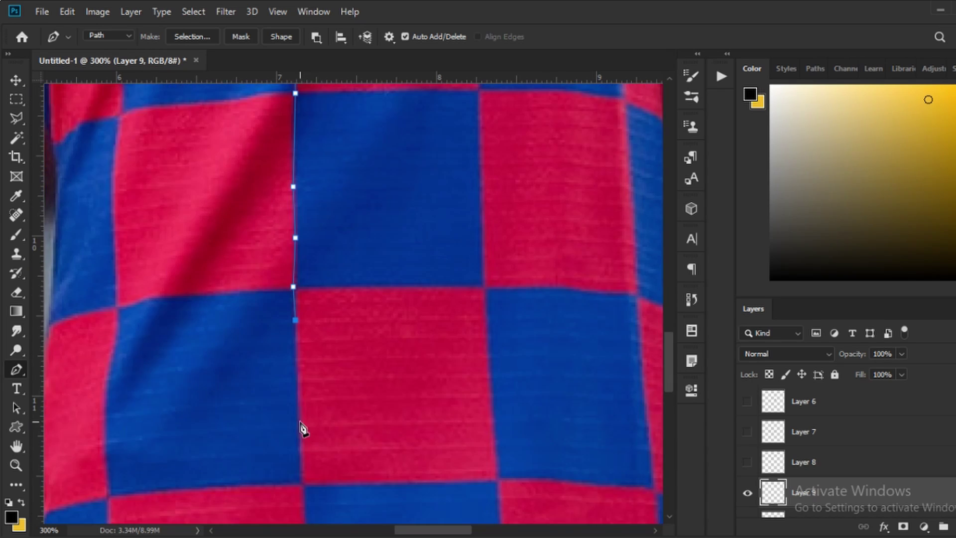
{"action": "left_click", "coordinate": [301, 424]}
{"action": "scroll", "coordinate": [305, 493], "scroll_direction": "down", "scroll_amount": 2}
{"action": "left_click", "coordinate": [306, 461]}
{"action": "scroll", "coordinate": [309, 468], "scroll_direction": "down", "scroll_amount": 1}
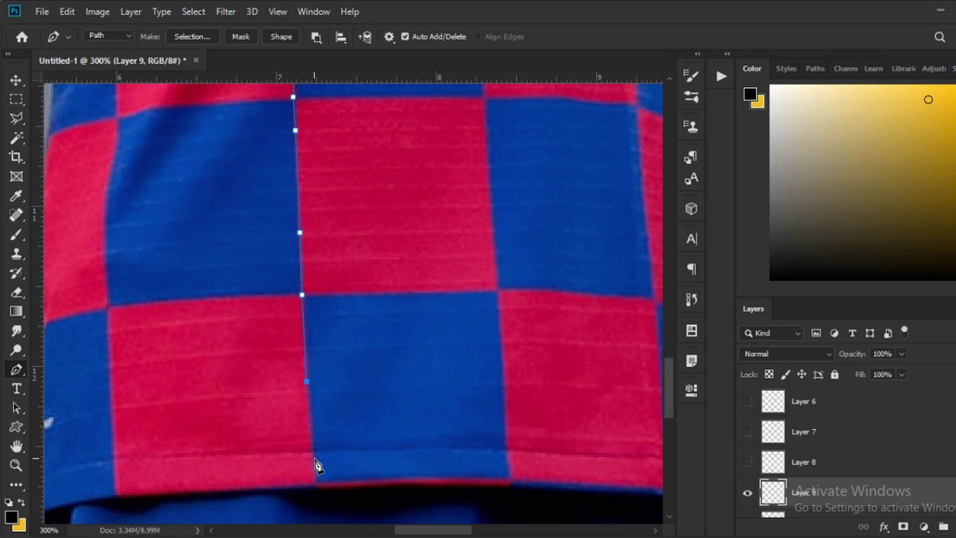
{"action": "left_click", "coordinate": [315, 464]}
{"action": "left_click", "coordinate": [318, 483]}
- Carry the path across just below the hem and up the other edge of the swoosh-side check column
{"action": "scroll", "coordinate": [309, 498], "scroll_direction": "down", "scroll_amount": 1}
{"action": "left_click_drag", "start_coordinate": [323, 492], "coordinate": [288, 494]}
{"action": "left_click", "coordinate": [115, 493]}
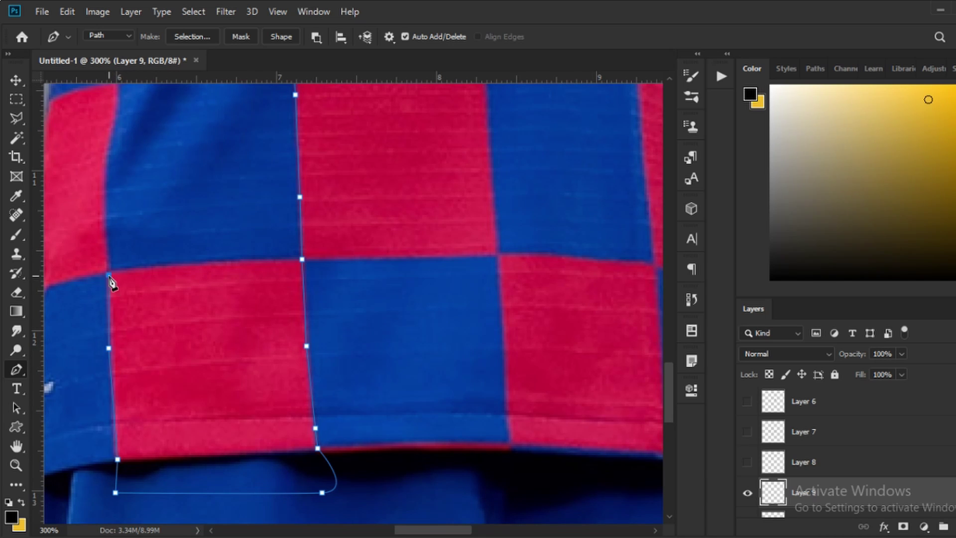
{"action": "left_click", "coordinate": [104, 238]}
{"action": "scroll", "coordinate": [117, 171], "scroll_direction": "up", "scroll_amount": 2}
{"action": "scroll", "coordinate": [120, 209], "scroll_direction": "up", "scroll_amount": 3}
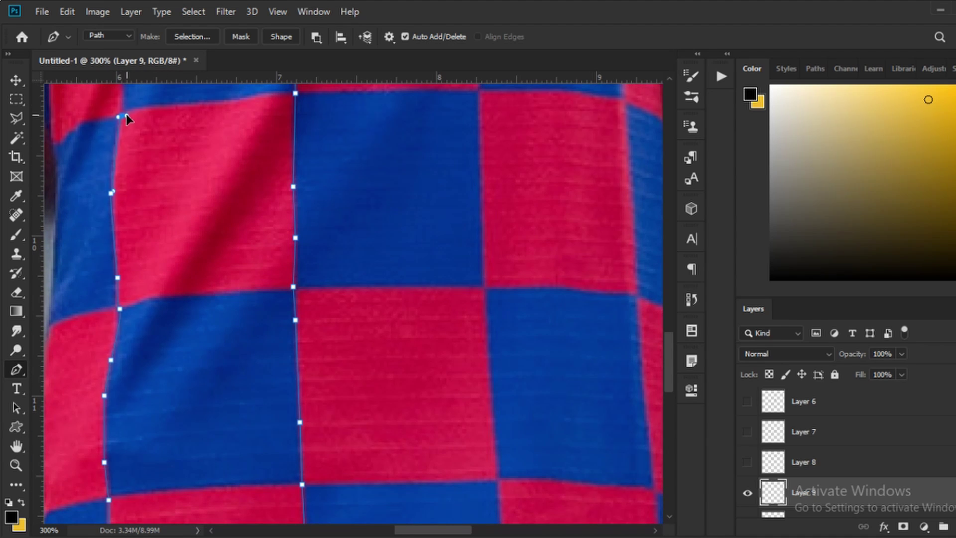
- Trace the outer edge of the swoosh-side column up from the middle checks to the check corner above the Rakuten lettering
{"action": "scroll", "coordinate": [127, 118], "scroll_direction": "up", "scroll_amount": 2}
{"action": "left_click", "coordinate": [114, 127]}
{"action": "scroll", "coordinate": [118, 182], "scroll_direction": "up", "scroll_amount": 2}
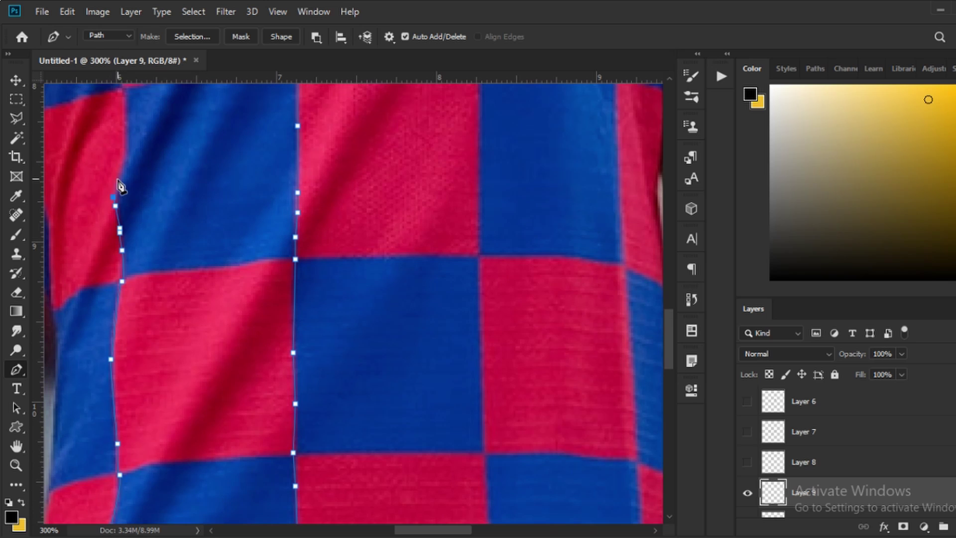
{"action": "left_click", "coordinate": [126, 160]}
{"action": "scroll", "coordinate": [128, 165], "scroll_direction": "up", "scroll_amount": 2}
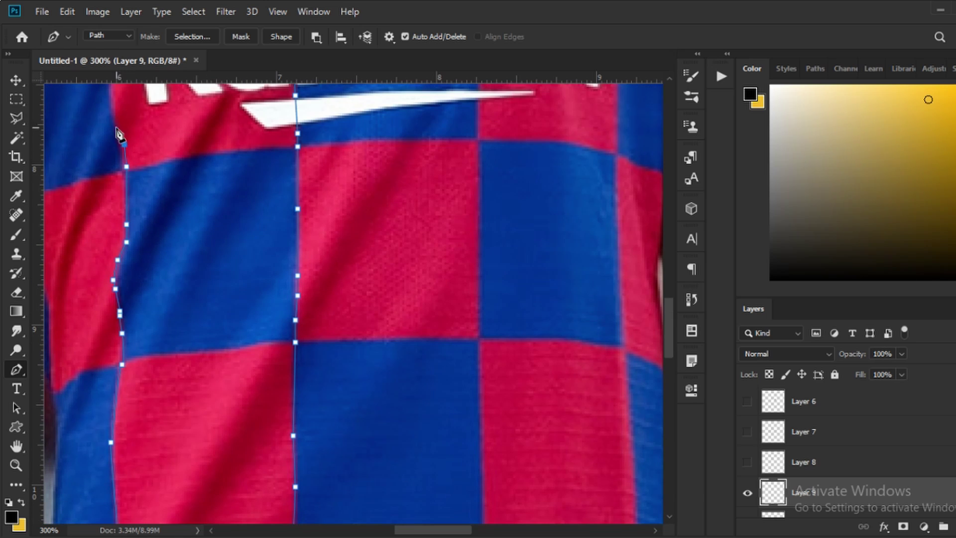
{"action": "left_click", "coordinate": [116, 123]}
{"action": "scroll", "coordinate": [115, 115], "scroll_direction": "up", "scroll_amount": 1}
{"action": "scroll", "coordinate": [122, 139], "scroll_direction": "up", "scroll_amount": 2}
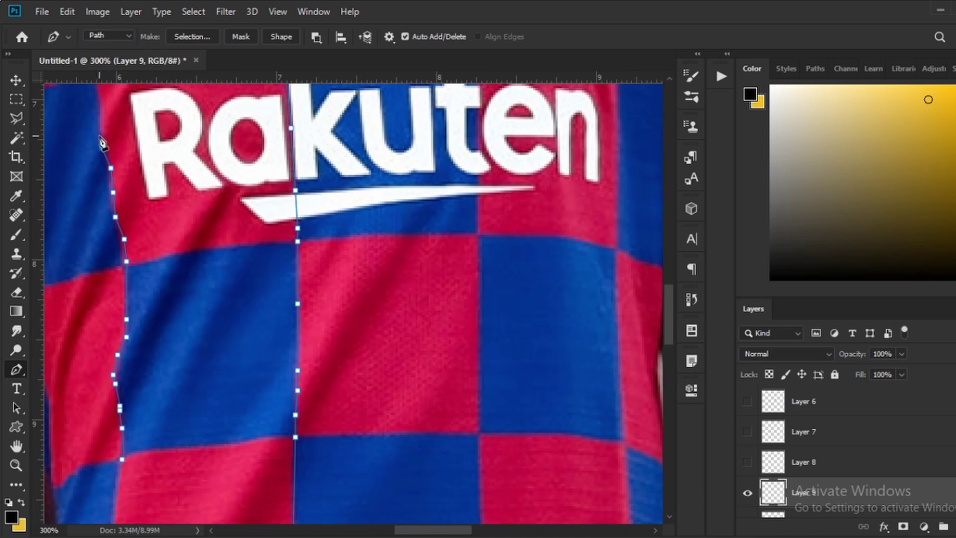
{"action": "left_click", "coordinate": [98, 132]}
{"action": "scroll", "coordinate": [118, 174], "scroll_direction": "up", "scroll_amount": 3}
{"action": "left_click", "coordinate": [100, 204]}
{"action": "left_click", "coordinate": [98, 170]}
{"action": "scroll", "coordinate": [164, 237], "scroll_direction": "up", "scroll_amount": 3}
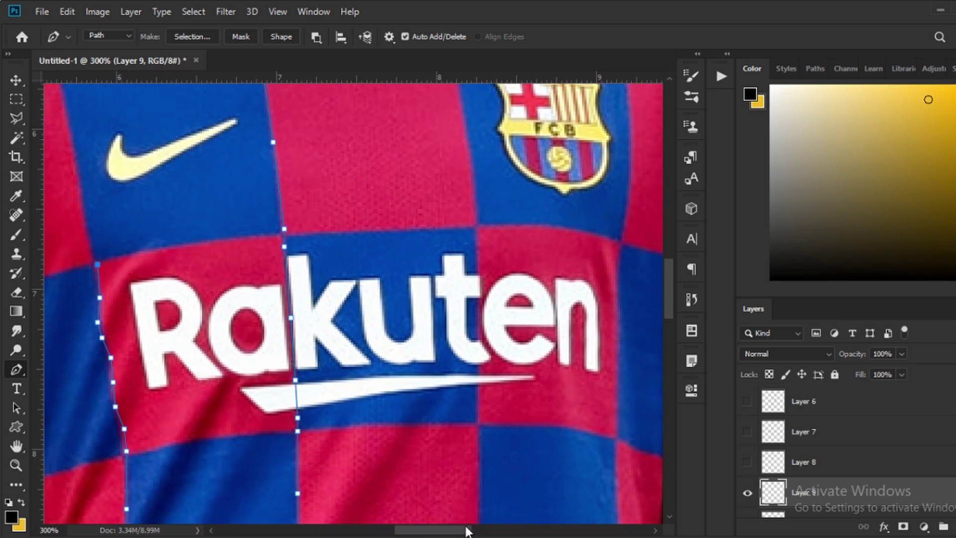
- Continue the outer column edge past the swoosh and up to the shoulder
{"action": "left_click_drag", "start_coordinate": [465, 531], "coordinate": [431, 532]}
{"action": "scroll", "coordinate": [343, 295], "scroll_direction": "up", "scroll_amount": 1}
{"action": "left_click", "coordinate": [366, 296]}
{"action": "scroll", "coordinate": [366, 299], "scroll_direction": "up", "scroll_amount": 1}
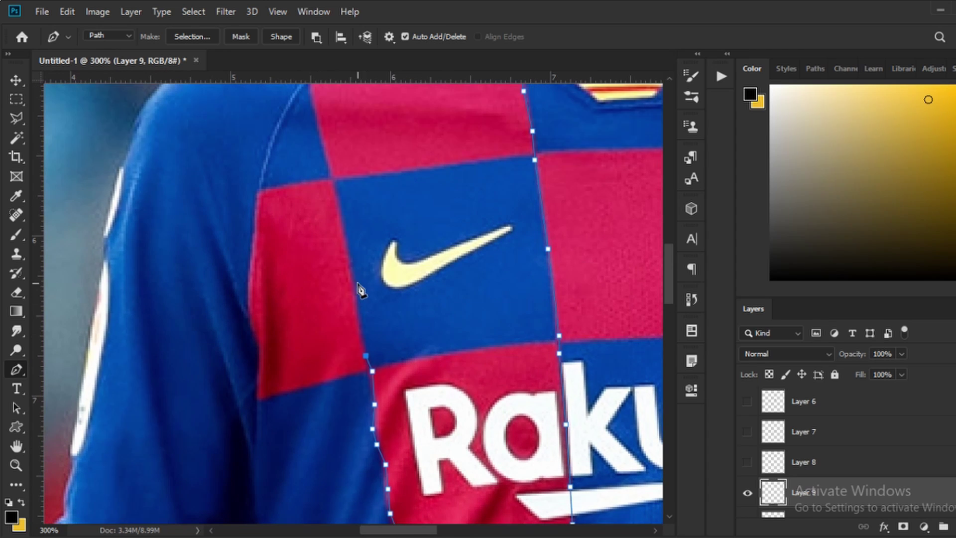
{"action": "left_click", "coordinate": [352, 280]}
{"action": "left_click", "coordinate": [325, 169]}
{"action": "scroll", "coordinate": [331, 177], "scroll_direction": "up", "scroll_amount": 1}
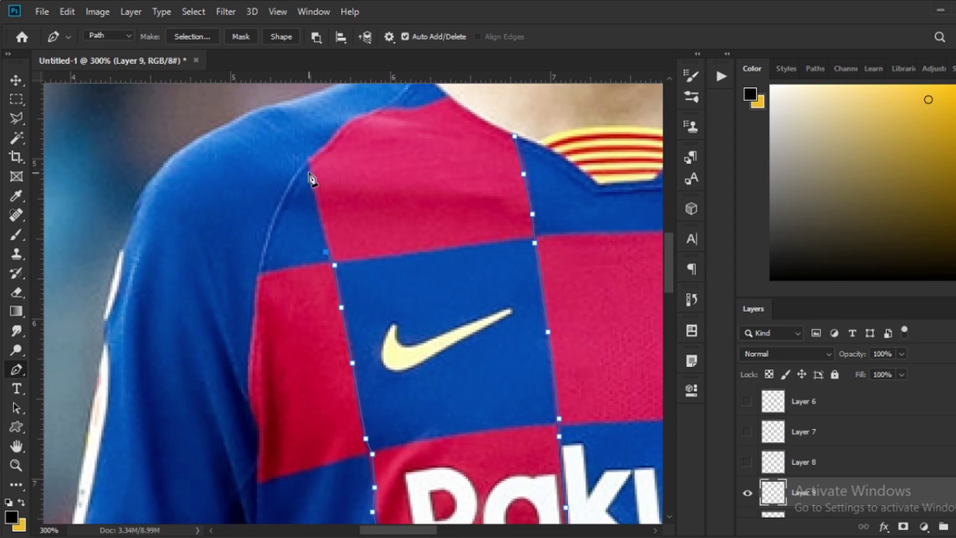
{"action": "scroll", "coordinate": [294, 98], "scroll_direction": "up", "scroll_amount": 1}
- Take the path around outside the shoulder and neck and close it at the collar starting point
{"action": "left_click", "coordinate": [338, 105]}
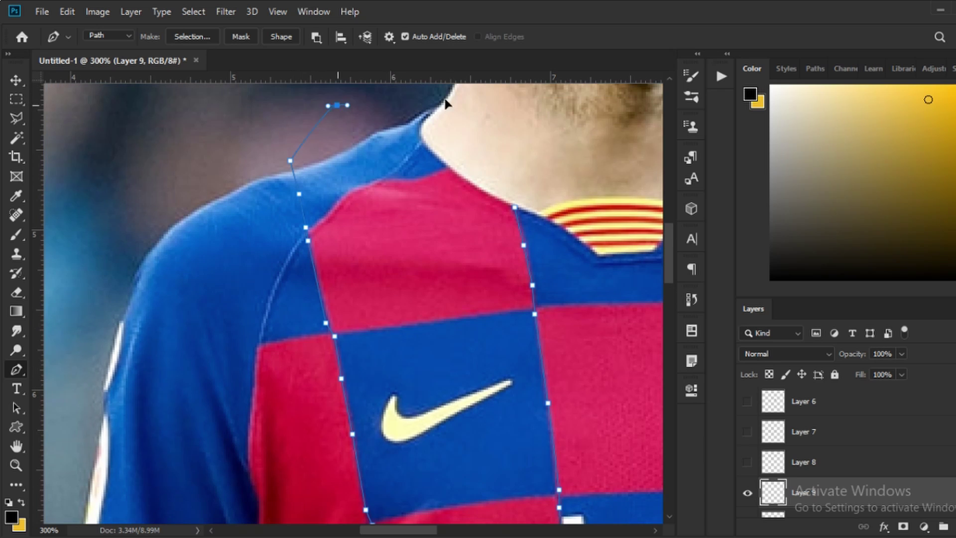
{"action": "left_click", "coordinate": [455, 94]}
{"action": "left_click", "coordinate": [484, 134]}
{"action": "left_click", "coordinate": [514, 206]}
{"action": "scroll", "coordinate": [856, 495], "scroll_direction": "down", "scroll_amount": 1}
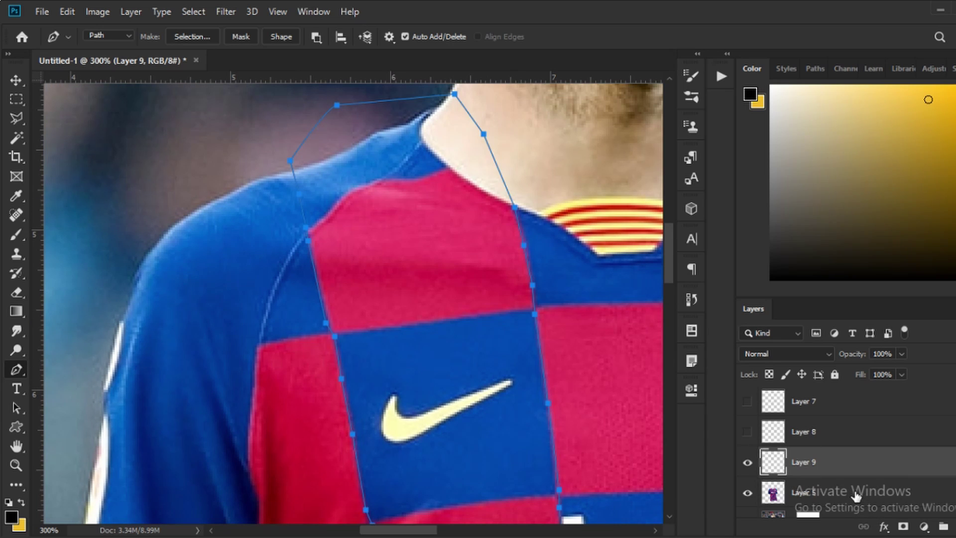
- Convert the closed path to a selection, fill it with a bright red background color and deselect
{"action": "key", "text": "ctrl+Return"}
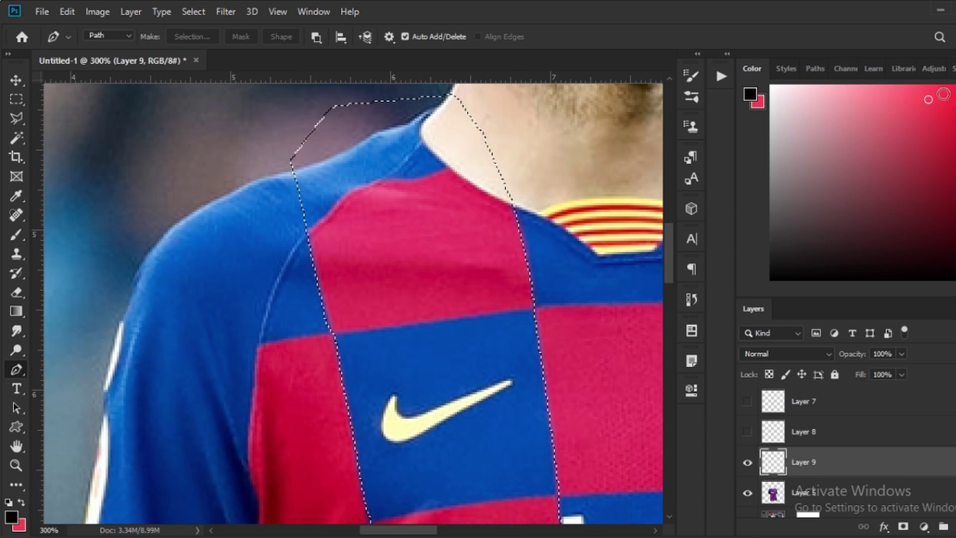
{"action": "left_click", "coordinate": [929, 104]}
{"action": "key", "text": "ctrl+BackSpace"}
{"action": "key", "text": "ctrl+d"}
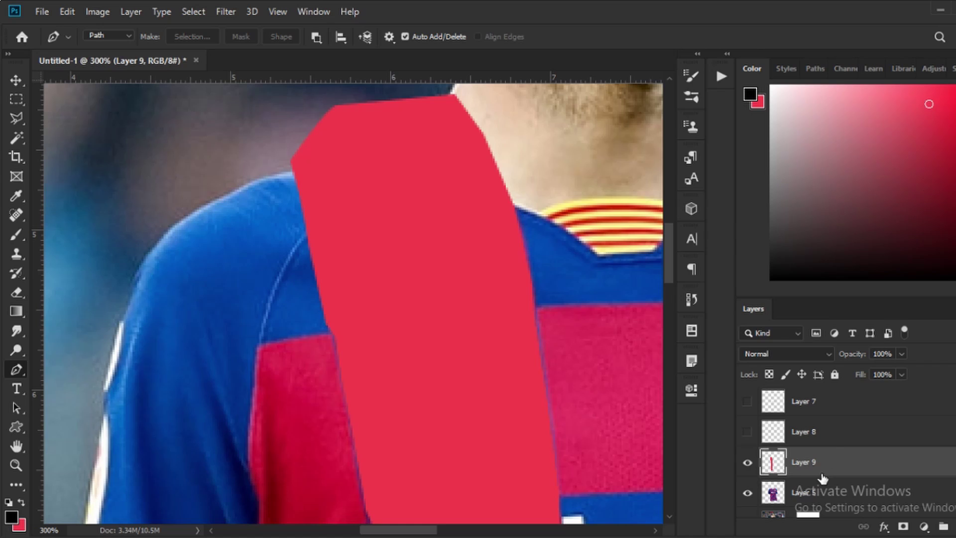
- Clip the red stripe layer to the jersey layer, hide it, and add another clipped layer directly above the jersey layer
{"action": "left_click", "coordinate": [822, 477], "text": "alt"}
{"action": "left_click", "coordinate": [748, 464]}
{"action": "left_click_drag", "start_coordinate": [420, 530], "coordinate": [472, 536]}
{"action": "left_click", "coordinate": [907, 498]}
{"action": "key", "text": "ctrl+shift+alt+n"}
- Start a Pen tool path at the crest side of the collar and trace the check edge down through the Rakuten lettering
{"action": "left_click", "coordinate": [288, 192]}
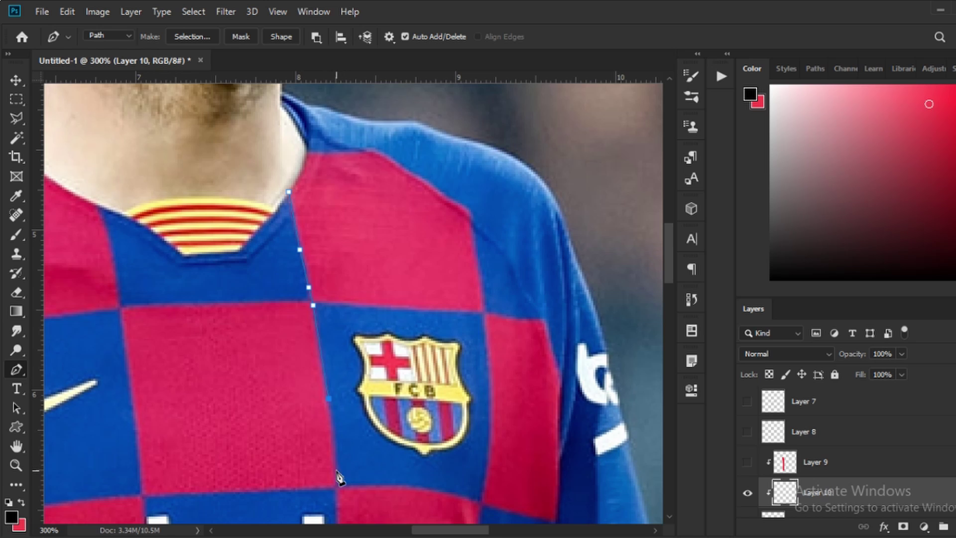
{"action": "left_click", "coordinate": [335, 470]}
{"action": "left_click", "coordinate": [336, 490]}
{"action": "left_click_drag", "start_coordinate": [339, 522], "coordinate": [339, 417]}
{"action": "left_click", "coordinate": [338, 424]}
{"action": "left_click", "coordinate": [338, 486]}
{"action": "left_click_drag", "start_coordinate": [339, 516], "coordinate": [338, 448]}
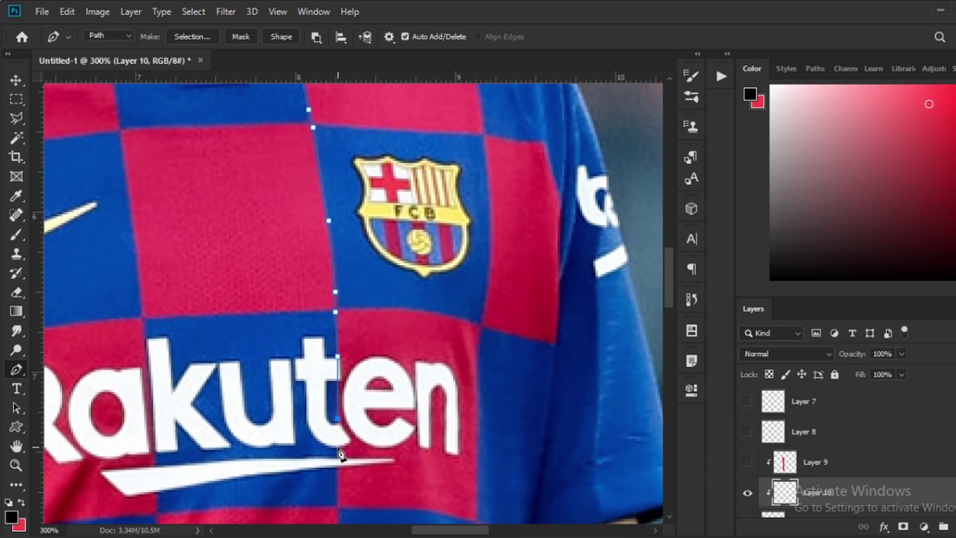
{"action": "left_click", "coordinate": [338, 505]}
- Continue the crest-side path down the check edge below the lettering to the jersey's hem
{"action": "scroll", "coordinate": [342, 478], "scroll_direction": "down", "scroll_amount": 2}
{"action": "scroll", "coordinate": [342, 456], "scroll_direction": "down", "scroll_amount": 2}
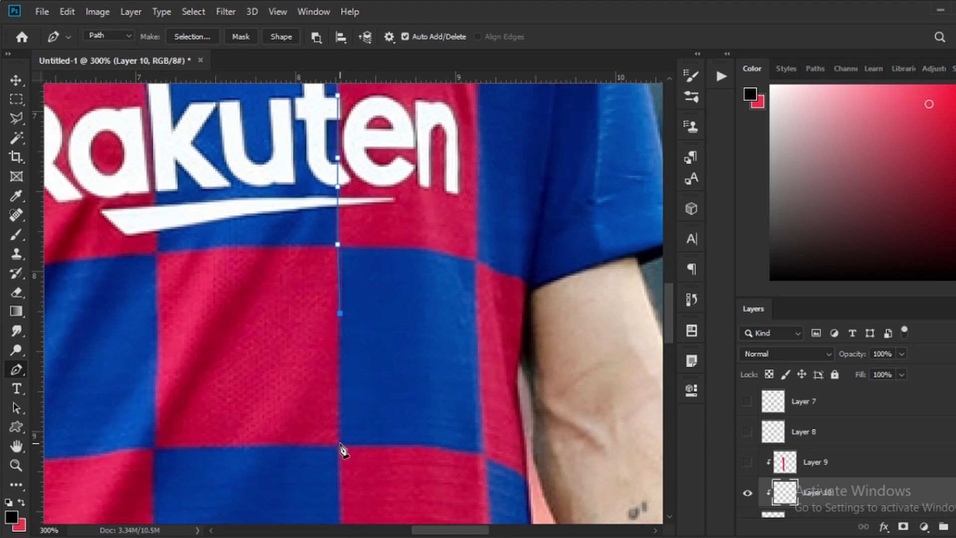
{"action": "left_click", "coordinate": [342, 432]}
{"action": "scroll", "coordinate": [343, 454], "scroll_direction": "down", "scroll_amount": 3}
{"action": "left_click", "coordinate": [343, 449]}
{"action": "scroll", "coordinate": [343, 454], "scroll_direction": "down", "scroll_amount": 1}
{"action": "scroll", "coordinate": [349, 456], "scroll_direction": "down", "scroll_amount": 2}
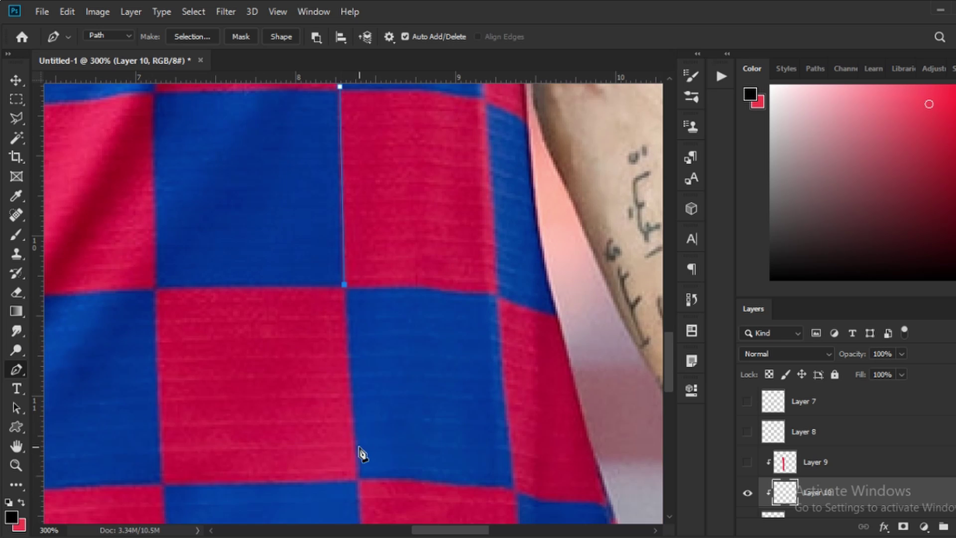
{"action": "left_click_drag", "start_coordinate": [355, 458], "coordinate": [356, 470]}
{"action": "scroll", "coordinate": [361, 458], "scroll_direction": "down", "scroll_amount": 3}
{"action": "left_click", "coordinate": [367, 448]}
{"action": "left_click", "coordinate": [373, 486]}
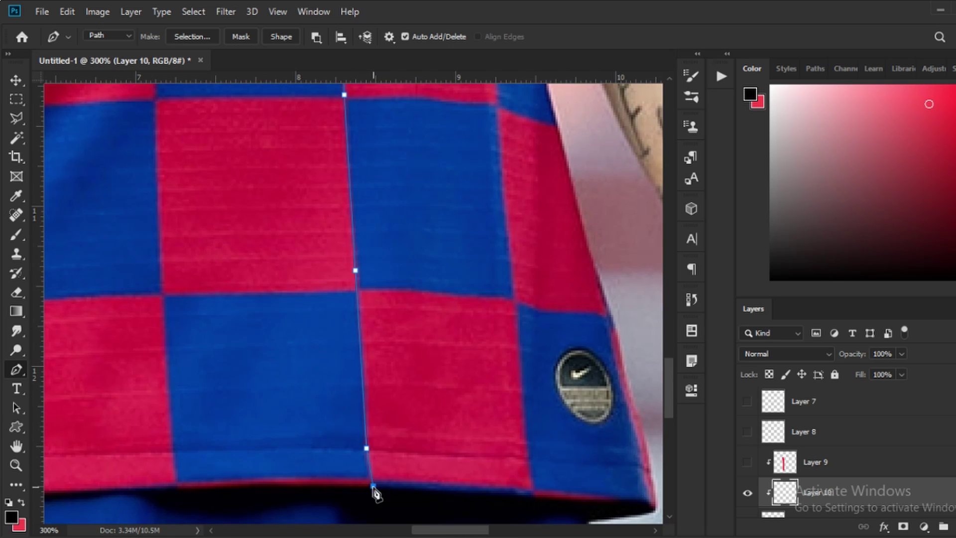
- Carry the path across below the hem and up the column's outer edge beside the round Nike badge
{"action": "left_click", "coordinate": [531, 508]}
{"action": "left_click", "coordinate": [520, 345]}
{"action": "left_click", "coordinate": [513, 286]}
{"action": "scroll", "coordinate": [516, 295], "scroll_direction": "up", "scroll_amount": 2}
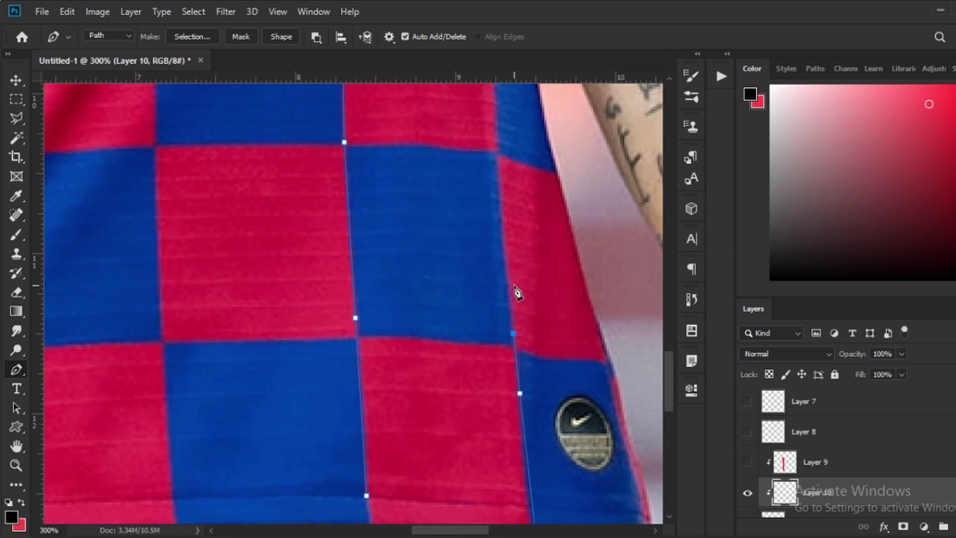
{"action": "left_click", "coordinate": [497, 207]}
{"action": "left_click", "coordinate": [497, 188]}
{"action": "scroll", "coordinate": [501, 195], "scroll_direction": "up", "scroll_amount": 1}
- Trace the crest-side column's outer edge up past the Rakuten lettering and the club crest
{"action": "scroll", "coordinate": [497, 197], "scroll_direction": "up", "scroll_amount": 3}
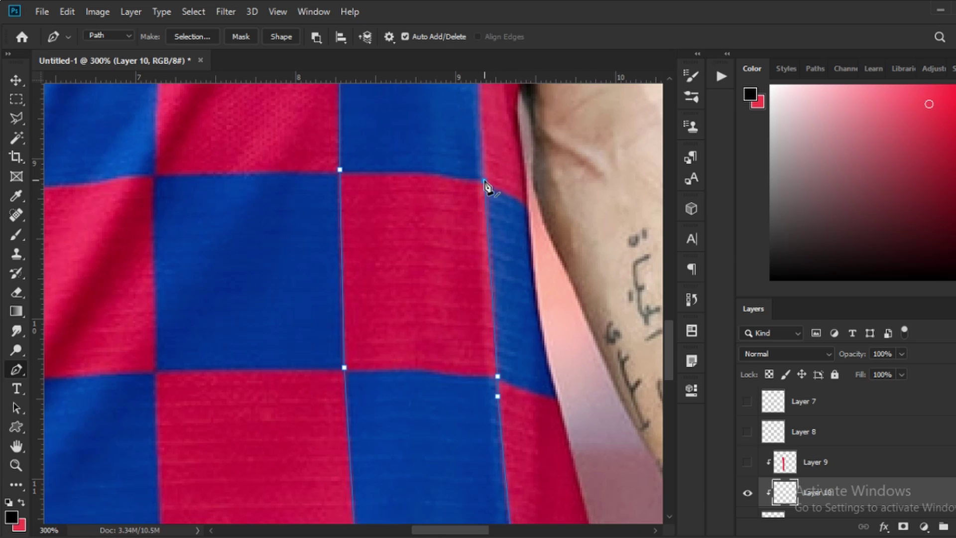
{"action": "scroll", "coordinate": [486, 183], "scroll_direction": "up", "scroll_amount": 3}
{"action": "left_click", "coordinate": [477, 122]}
{"action": "scroll", "coordinate": [478, 127], "scroll_direction": "up", "scroll_amount": 4}
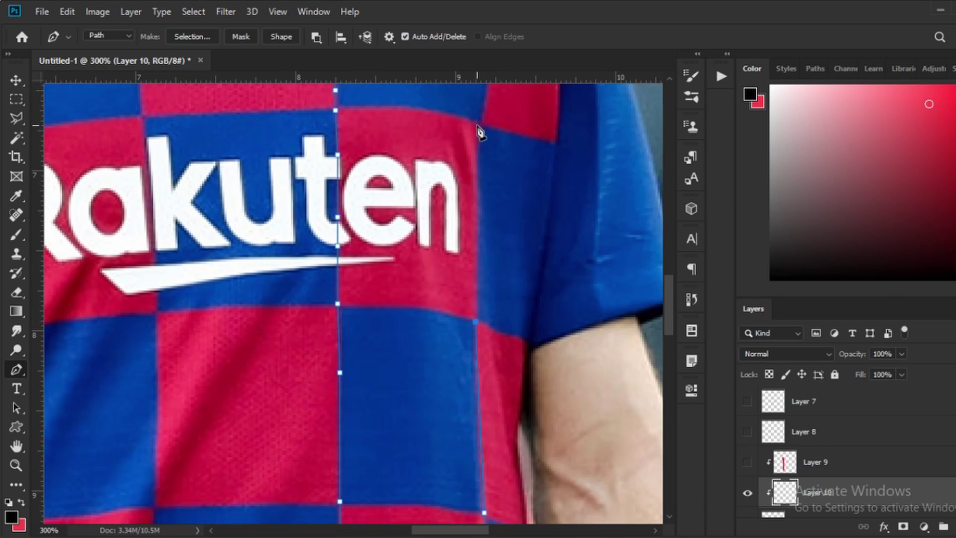
{"action": "scroll", "coordinate": [487, 134], "scroll_direction": "up", "scroll_amount": 3}
{"action": "left_click", "coordinate": [487, 234]}
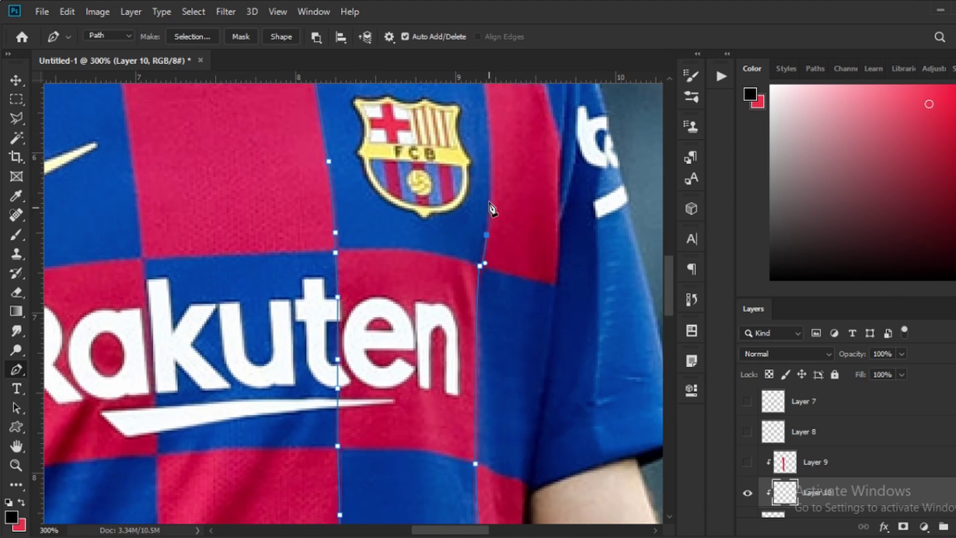
{"action": "scroll", "coordinate": [493, 164], "scroll_direction": "up", "scroll_amount": 2}
{"action": "left_click", "coordinate": [488, 158]}
{"action": "scroll", "coordinate": [483, 157], "scroll_direction": "up", "scroll_amount": 3}
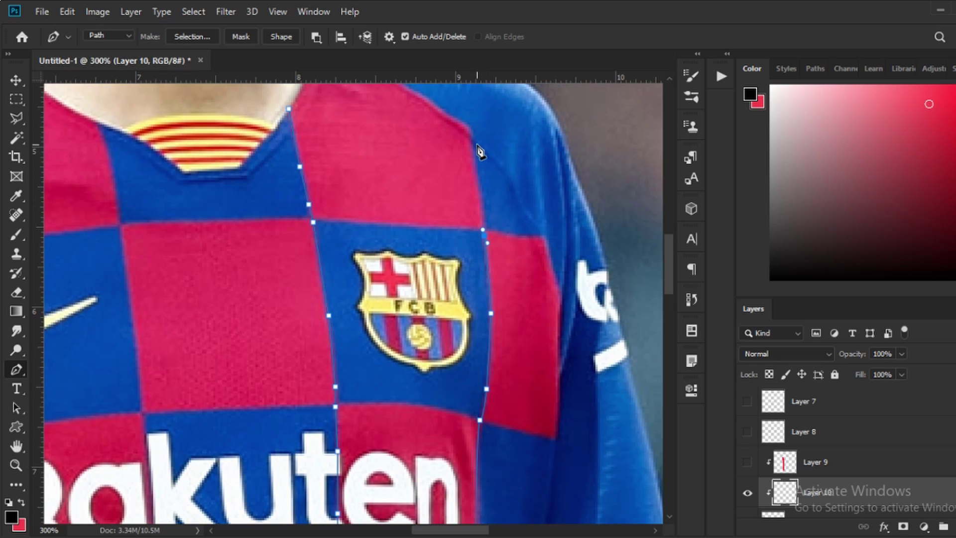
- Extend the path over the shoulder and along the neck, and close it at the collar starting point
{"action": "scroll", "coordinate": [469, 145], "scroll_direction": "up", "scroll_amount": 2}
{"action": "left_click", "coordinate": [454, 131]}
{"action": "scroll", "coordinate": [454, 134], "scroll_direction": "up", "scroll_amount": 1}
{"action": "left_click", "coordinate": [367, 143]}
{"action": "left_click", "coordinate": [278, 145]}
{"action": "left_click", "coordinate": [269, 223]}
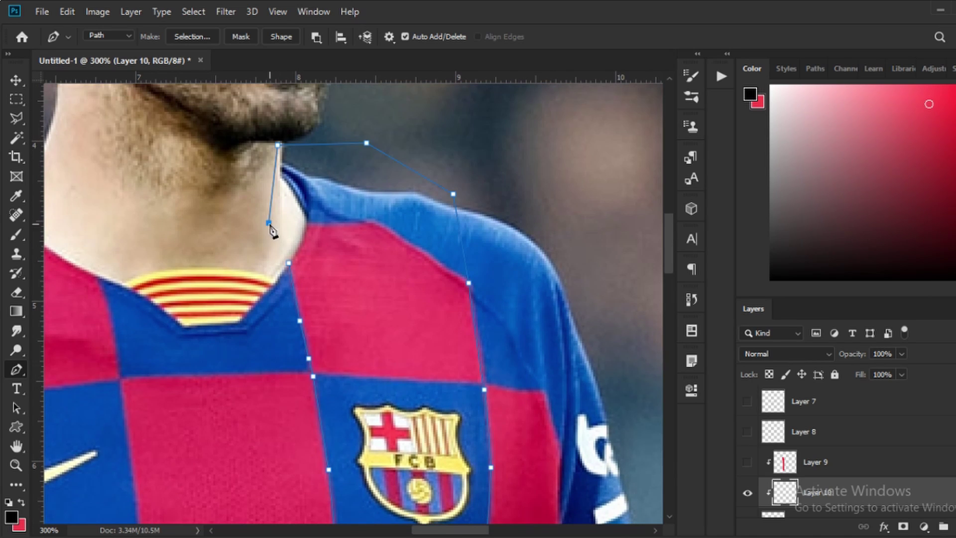
{"action": "left_click", "coordinate": [290, 266]}
- Turn the crest-side path into a selection, fill it with the red background color and deselect
{"action": "key", "text": "ctrl+Return"}
{"action": "key", "text": "ctrl+BackSpace"}
{"action": "key", "text": "ctrl+d"}
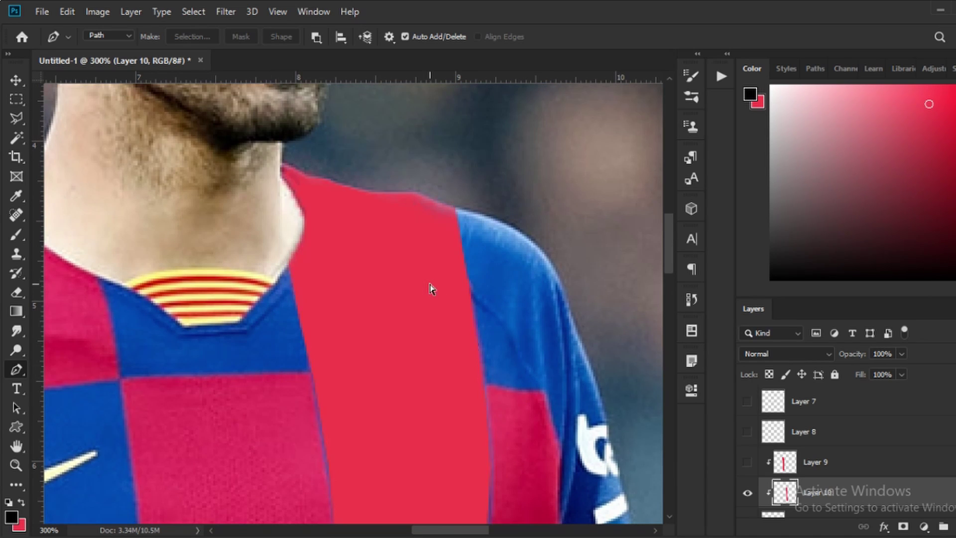
{"action": "key", "text": "ctrl+minus"}
{"action": "key", "text": "ctrl+minus"}
{"action": "key", "text": "ctrl+minus"}
{"action": "key", "text": "ctrl+minus"}
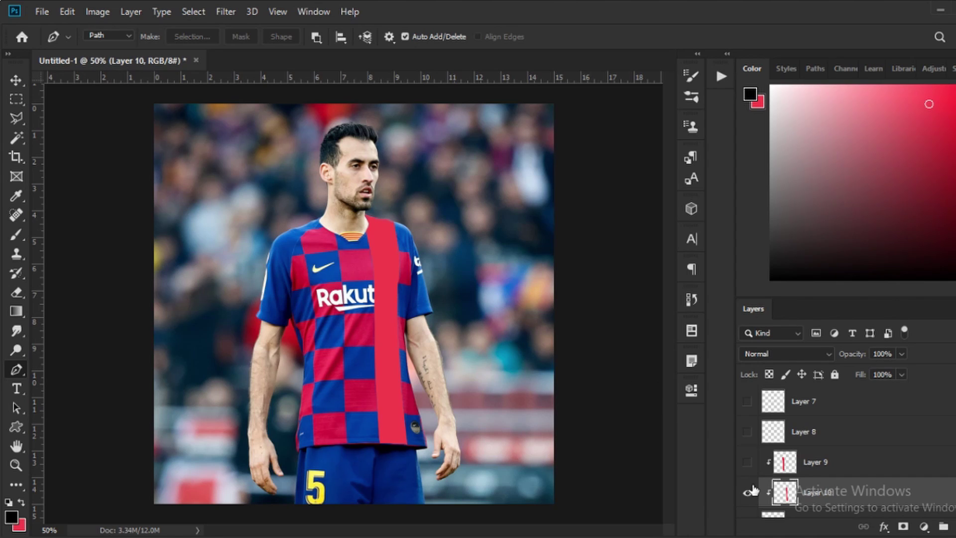
- Hide Layer 10 and retouch the Nike swoosh, Rakuten lettering and club crest out of the shirt on Layer 5
{"action": "left_click", "coordinate": [747, 493]}
{"action": "key", "text": "alt+bracketleft"}
{"action": "key", "text": "ctrl+plus"}
{"action": "key", "text": "ctrl+plus"}
{"action": "key", "text": "ctrl+plus"}
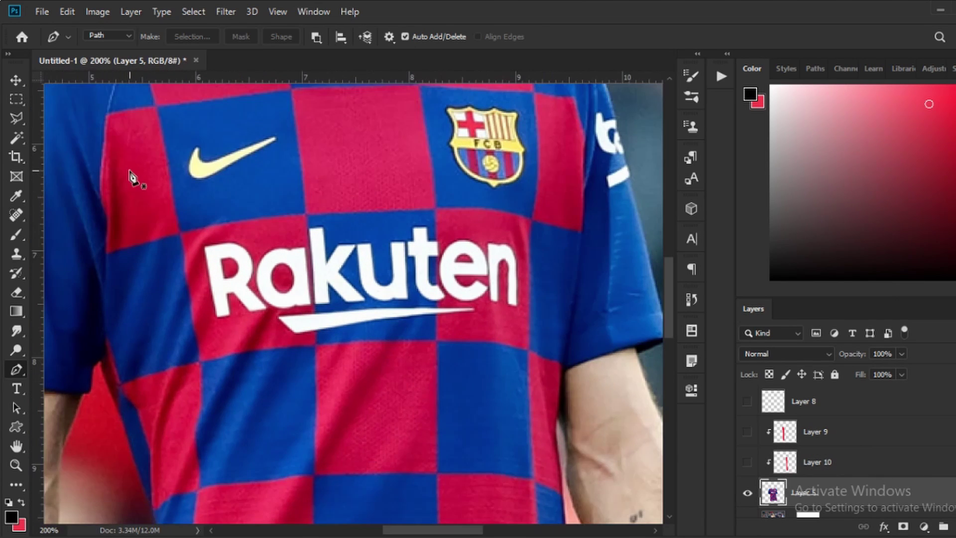
{"action": "key", "text": "j"}
{"action": "scroll", "coordinate": [149, 189], "scroll_direction": "up", "scroll_amount": 2}
{"action": "left_click_drag", "start_coordinate": [186, 210], "coordinate": [263, 180]}
{"action": "mouse_move", "coordinate": [224, 304]}
{"action": "left_mouse_down"}
{"action": "mouse_move", "coordinate": [359, 363]}
{"action": "mouse_move", "coordinate": [474, 357]}
{"action": "mouse_move", "coordinate": [498, 303]}
{"action": "mouse_move", "coordinate": [247, 297]}
{"action": "mouse_move", "coordinate": [232, 328]}
{"action": "mouse_move", "coordinate": [510, 334]}
{"action": "mouse_move", "coordinate": [296, 289]}
{"action": "mouse_move", "coordinate": [341, 277]}
{"action": "left_mouse_up"}
{"action": "mouse_move", "coordinate": [464, 149]}
{"action": "left_mouse_down"}
{"action": "mouse_move", "coordinate": [493, 212]}
{"action": "mouse_move", "coordinate": [510, 176]}
{"action": "left_mouse_up"}
- Load the shirt outline as a selection, clone blue fabric over the white sleeve lettering with a size 25 brush, and deselect
{"action": "left_click", "coordinate": [773, 493], "text": "ctrl"}
{"action": "scroll", "coordinate": [638, 307], "scroll_direction": "up", "scroll_amount": 1}
{"action": "key", "text": "s"}
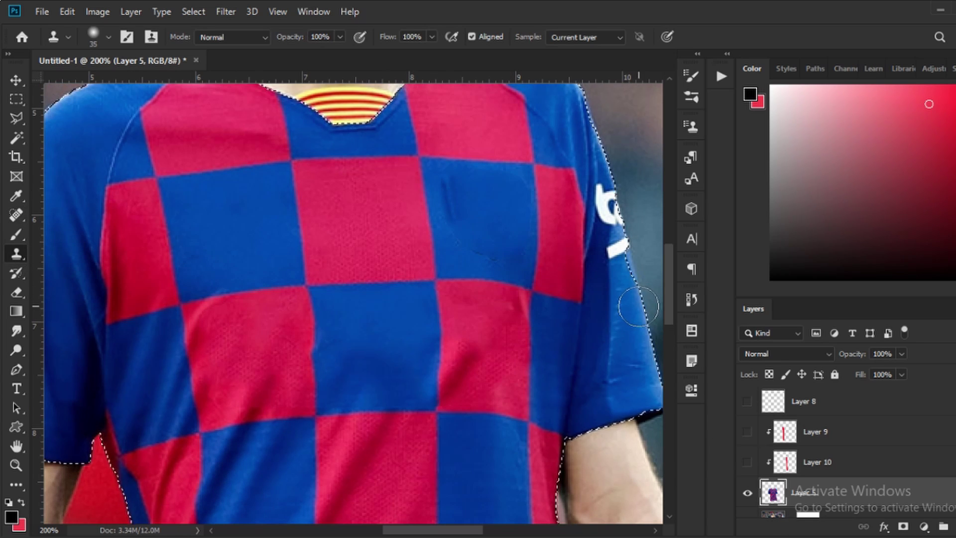
{"action": "key", "text": "["}
{"action": "key", "text": "["}
{"action": "left_click", "coordinate": [600, 240], "text": "alt"}
{"action": "mouse_move", "coordinate": [615, 211]}
{"action": "left_mouse_down"}
{"action": "mouse_move", "coordinate": [614, 225]}
{"action": "mouse_move", "coordinate": [626, 231]}
{"action": "left_mouse_up"}
{"action": "left_click", "coordinate": [592, 143], "text": "alt"}
{"action": "mouse_move", "coordinate": [609, 186]}
{"action": "left_mouse_down"}
{"action": "mouse_move", "coordinate": [614, 239]}
{"action": "mouse_move", "coordinate": [620, 199]}
{"action": "mouse_move", "coordinate": [622, 263]}
{"action": "left_mouse_up"}
{"action": "left_click", "coordinate": [614, 240], "text": "alt"}
{"action": "left_click", "coordinate": [477, 369]}
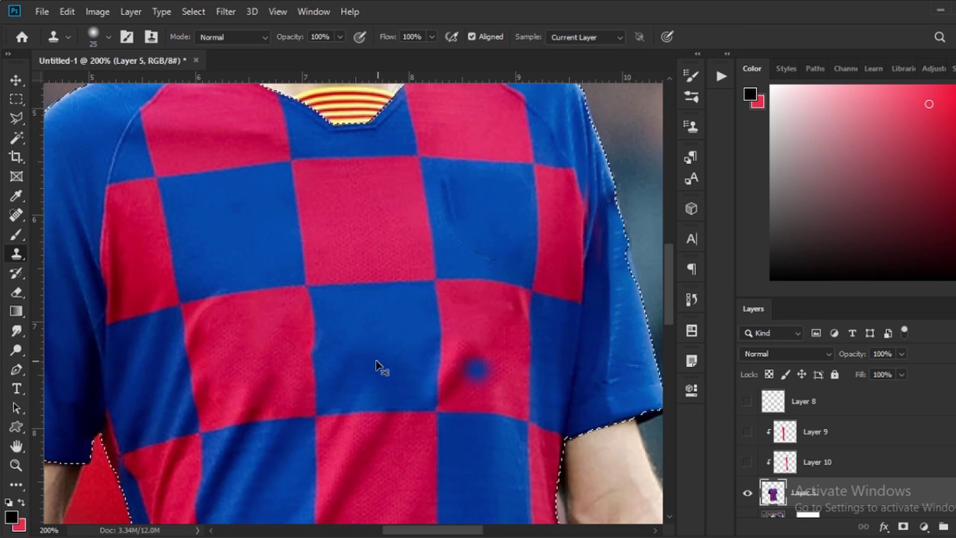
{"action": "key", "text": "ctrl+d"}
{"action": "key", "text": "ctrl+minus"}
{"action": "key", "text": "ctrl+minus"}
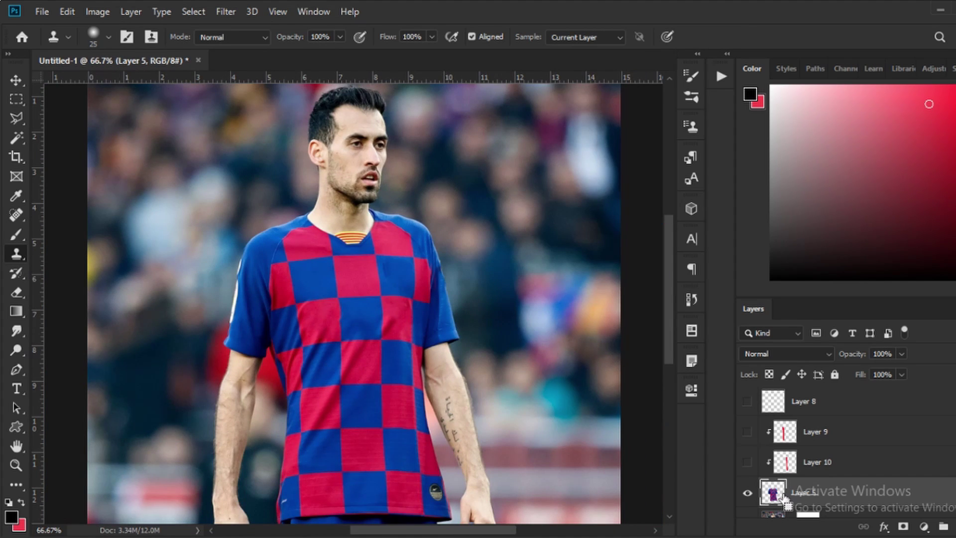
- Add a Hue/Saturation adjustment clipped to the shirt, with Saturation at -100 and master Lightness at -62
{"action": "left_click", "coordinate": [924, 527]}
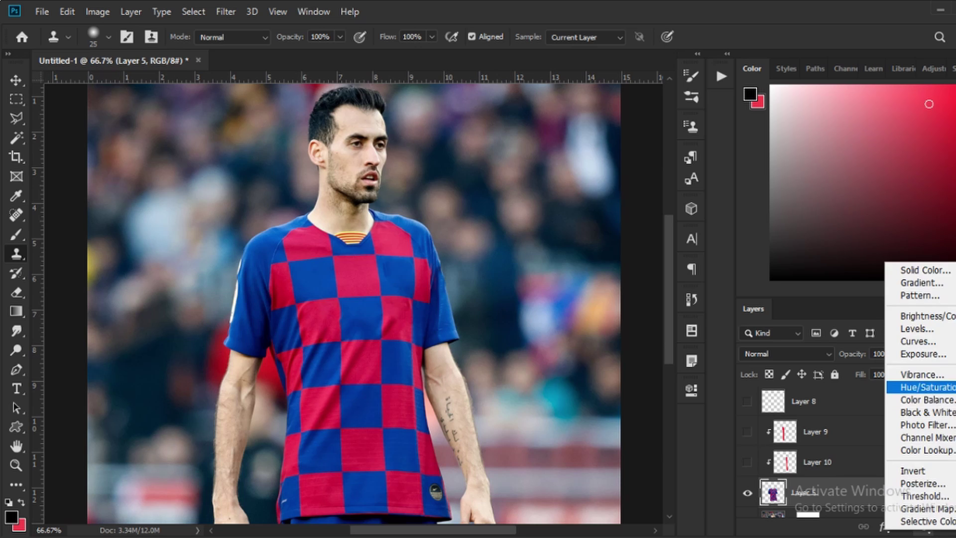
{"action": "left_click", "coordinate": [896, 384]}
{"action": "left_click_drag", "start_coordinate": [578, 398], "coordinate": [482, 413]}
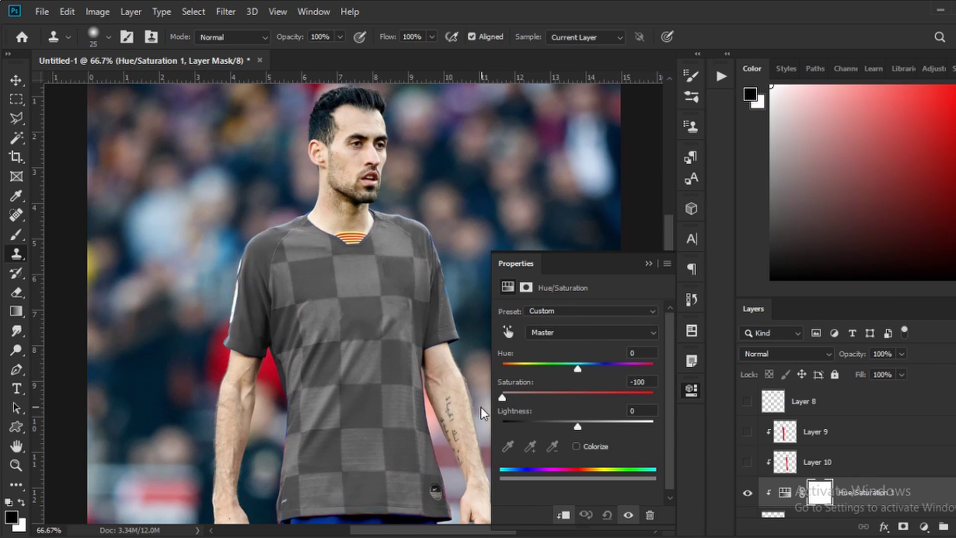
{"action": "left_click", "coordinate": [578, 333]}
{"action": "left_click", "coordinate": [572, 346]}
{"action": "left_click_drag", "start_coordinate": [578, 427], "coordinate": [530, 429]}
- Darken individual color ranges in the Hue/Saturation adjustment, setting Lightness to -40 for Magentas and -31 for Reds
{"action": "left_click", "coordinate": [560, 332]}
{"action": "left_click", "coordinate": [563, 410]}
{"action": "left_click", "coordinate": [551, 330]}
{"action": "left_click", "coordinate": [553, 337]}
{"action": "key", "text": "alt+Tab"}
{"action": "key", "text": "alt+Tab"}
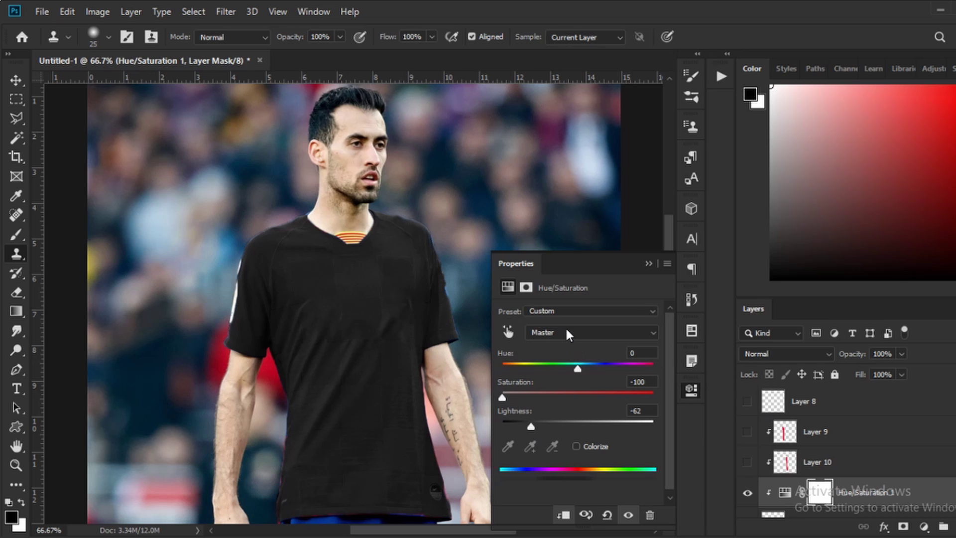
{"action": "left_click", "coordinate": [566, 333]}
{"action": "left_click", "coordinate": [565, 415]}
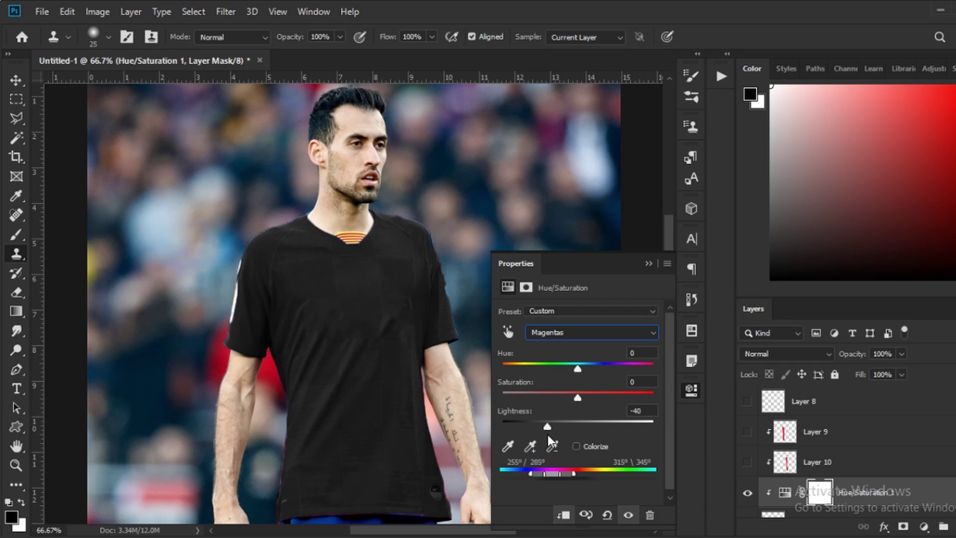
{"action": "left_click", "coordinate": [554, 333]}
{"action": "left_click", "coordinate": [555, 348]}
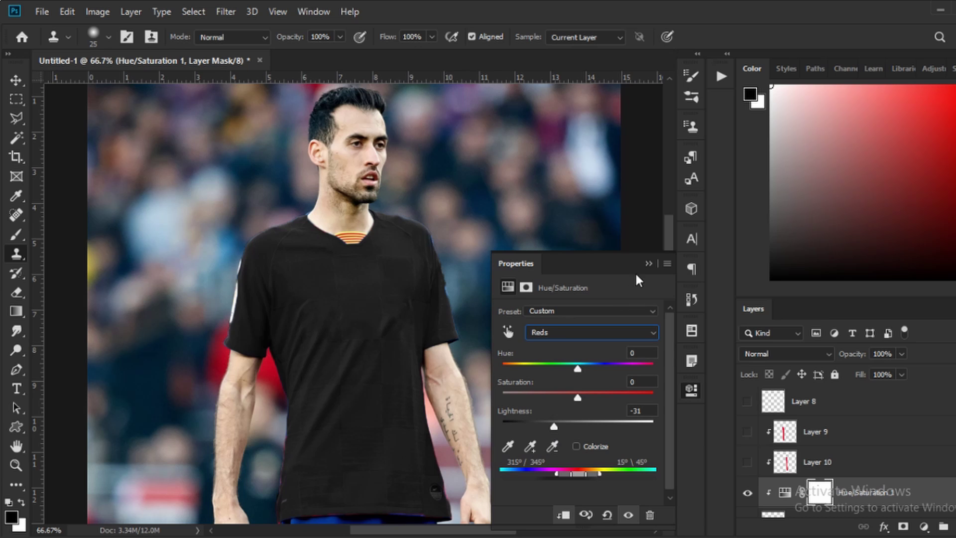
{"action": "left_click", "coordinate": [648, 264]}
- Show the two stripe layers and add a clipped Solid Color fill in blue #2348e5 above the Hue/Saturation adjustment
{"action": "left_click", "coordinate": [747, 462]}
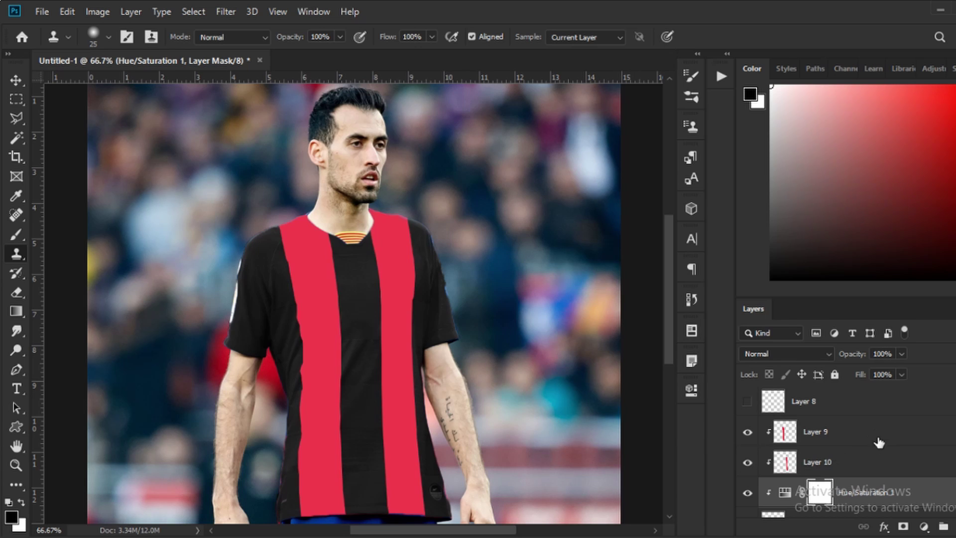
{"action": "scroll", "coordinate": [891, 456], "scroll_direction": "down", "scroll_amount": 2}
{"action": "left_click", "coordinate": [925, 526]}
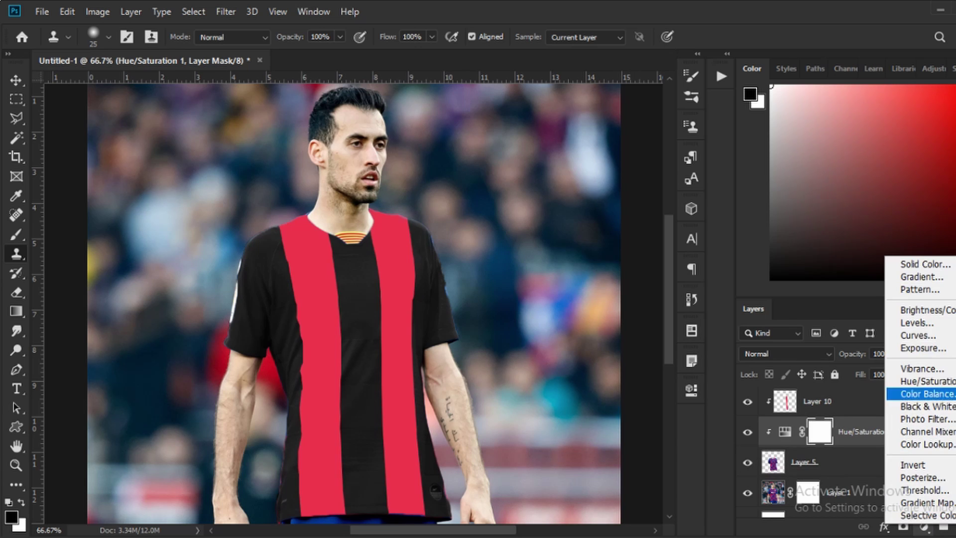
{"action": "left_click", "coordinate": [919, 260]}
{"action": "left_click", "coordinate": [728, 255]}
{"action": "left_click", "coordinate": [681, 207]}
{"action": "left_click", "coordinate": [838, 185]}
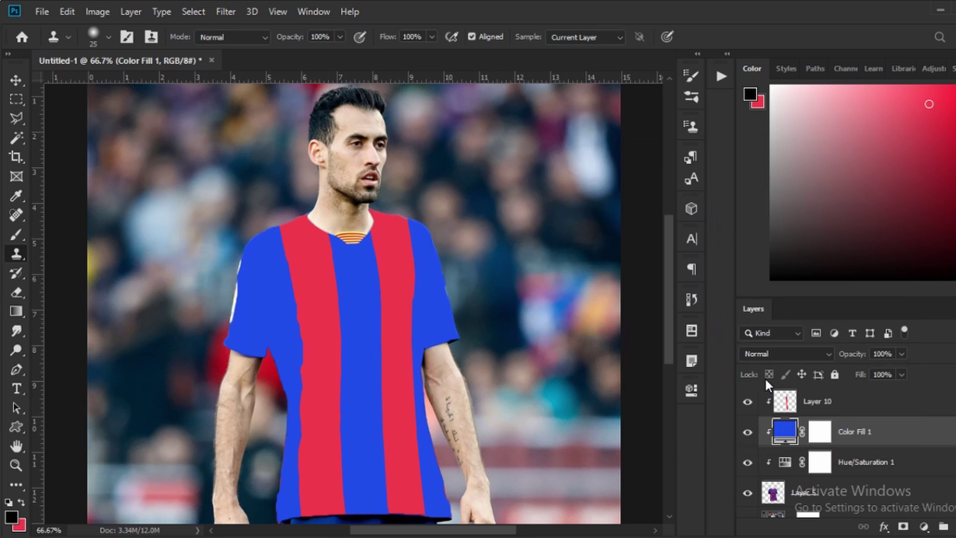
- Set the blend mode of the blue fill, Layer 10 and Layer 9 to Color
{"action": "left_click", "coordinate": [768, 353]}
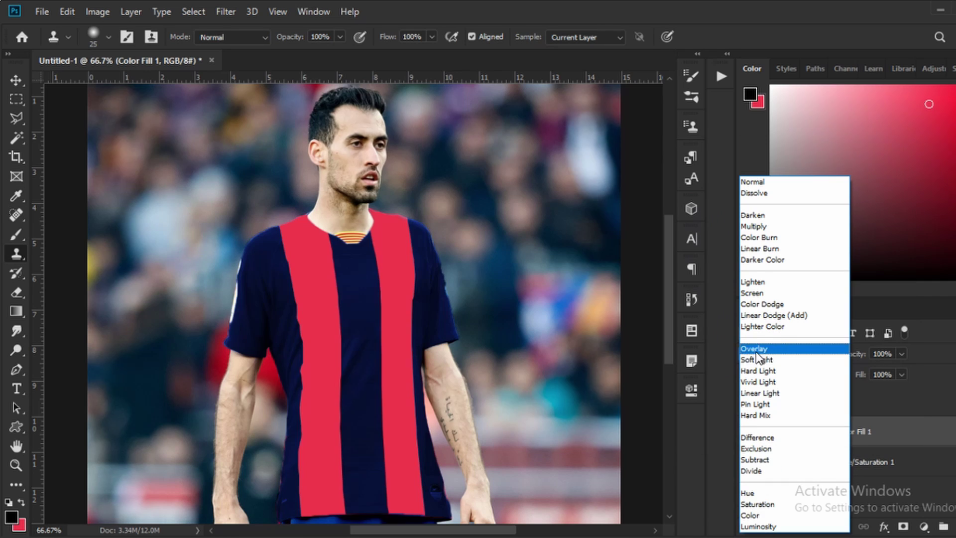
{"action": "left_click", "coordinate": [766, 514]}
{"action": "left_click", "coordinate": [842, 402]}
{"action": "scroll", "coordinate": [846, 421], "scroll_direction": "up", "scroll_amount": 2}
{"action": "left_click", "coordinate": [792, 354]}
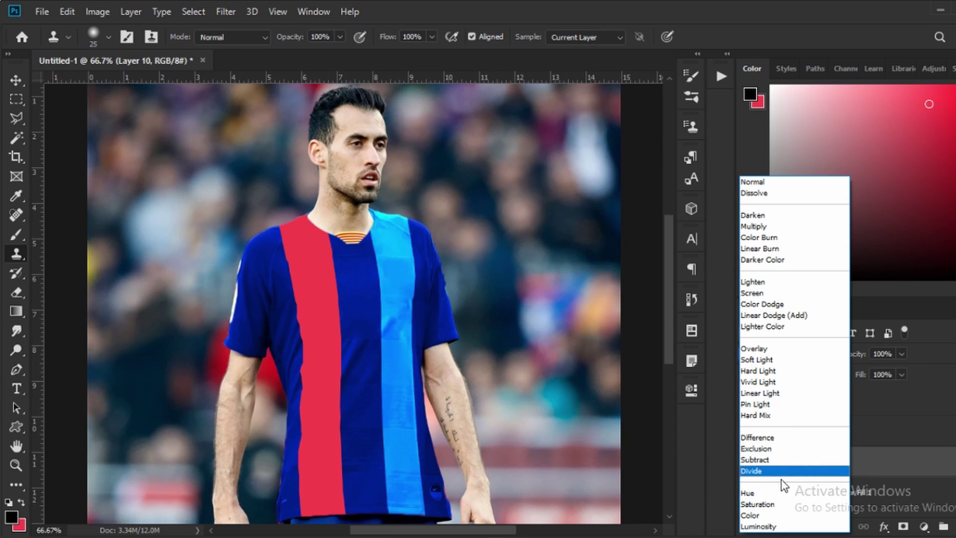
{"action": "left_click", "coordinate": [780, 517]}
{"action": "left_click", "coordinate": [870, 431]}
{"action": "left_click", "coordinate": [786, 353]}
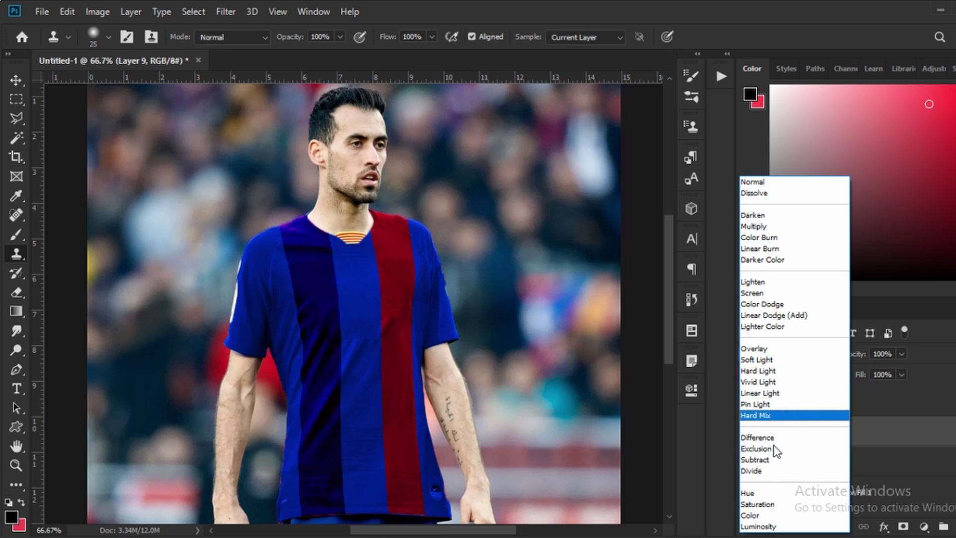
{"action": "left_click", "coordinate": [770, 516]}
{"action": "key", "text": "v"}
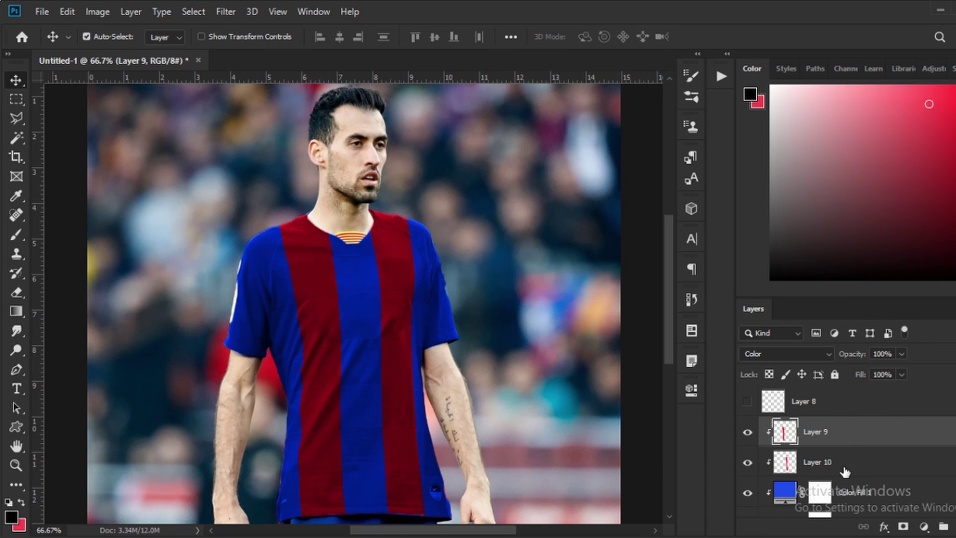
- Add a clipped Brightness/Contrast adjustment masked to the Layer 9 stripe, with Brightness 59 and Contrast -18
{"action": "left_click", "coordinate": [786, 432], "text": "ctrl"}
{"action": "left_click", "coordinate": [877, 494]}
{"action": "left_click", "coordinate": [924, 526]}
{"action": "left_click", "coordinate": [943, 309]}
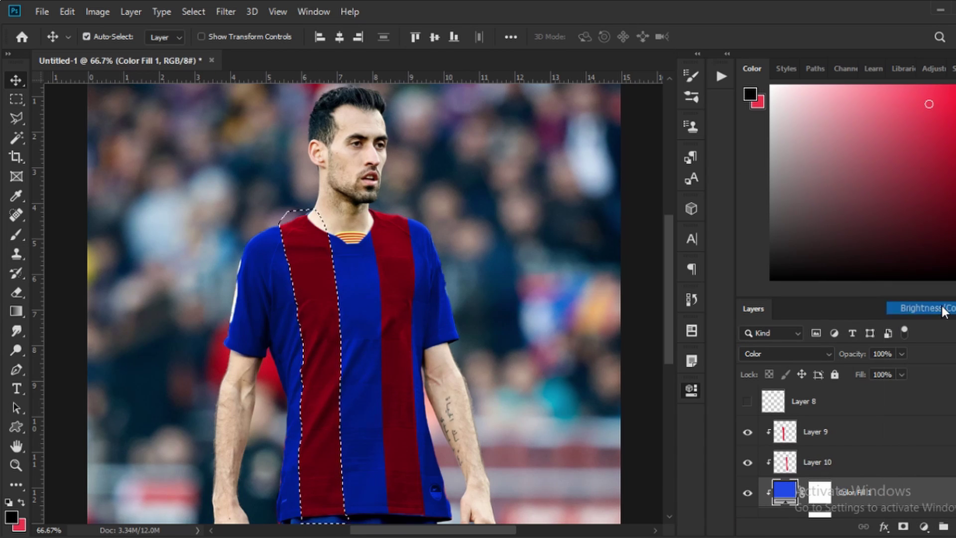
{"action": "left_click_drag", "start_coordinate": [578, 353], "coordinate": [607, 364]}
{"action": "left_click_drag", "start_coordinate": [578, 382], "coordinate": [550, 382]}
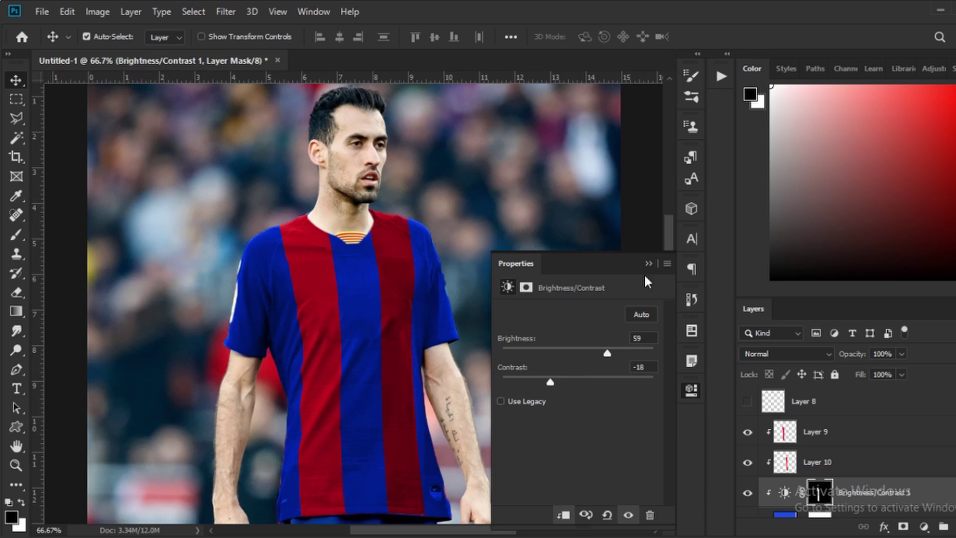
{"action": "left_click", "coordinate": [648, 263]}
- Refill the stripes on Layer 10 and Layer 9 with a pinker red background color
{"action": "left_click", "coordinate": [882, 468]}
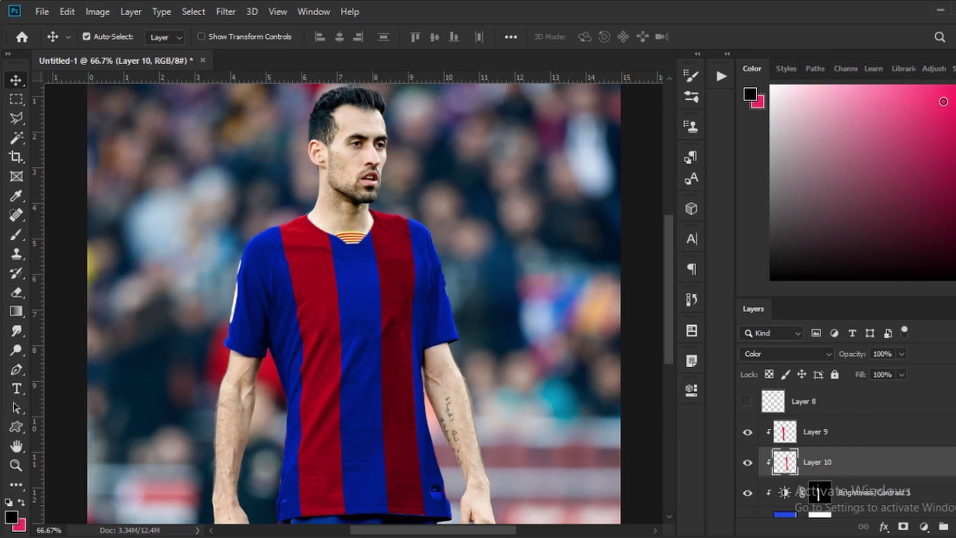
{"action": "left_click", "coordinate": [781, 466], "text": "ctrl"}
{"action": "key", "text": "ctrl+d"}
{"action": "left_click", "coordinate": [781, 435]}
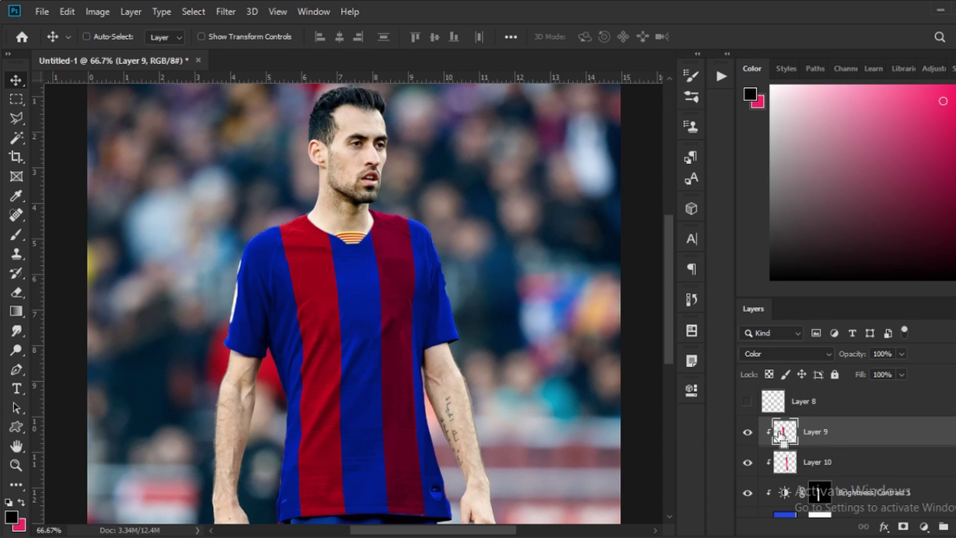
{"action": "left_click", "coordinate": [781, 435], "text": "ctrl"}
{"action": "key", "text": "ctrl+d"}
- Load the Layer 10 stripe as a selection, fill it white on the Brightness/Contrast mask, and deselect
{"action": "double_click", "coordinate": [796, 469], "text": "ctrl"}
{"action": "key", "text": "Escape"}
{"action": "left_click", "coordinate": [820, 496]}
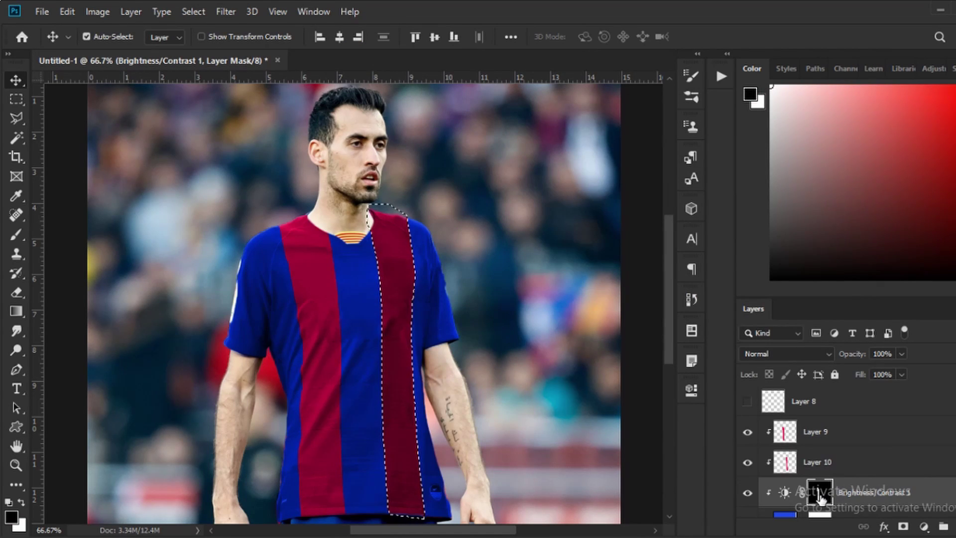
{"action": "key", "text": "ctrl+BackSpace"}
{"action": "key", "text": "ctrl+d"}
{"action": "scroll", "coordinate": [508, 412], "scroll_direction": "down", "scroll_amount": 2}
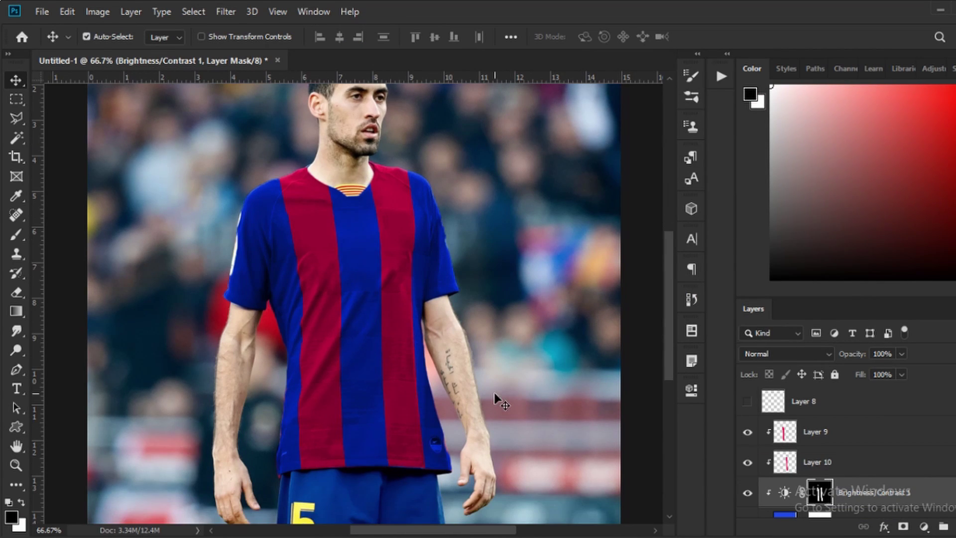
- Lighten the Color Fill 1 blue to #4c6bed and set its blend mode to Soft Light
{"action": "scroll", "coordinate": [746, 458], "scroll_direction": "down", "scroll_amount": 2}
{"action": "double_click", "coordinate": [785, 461]}
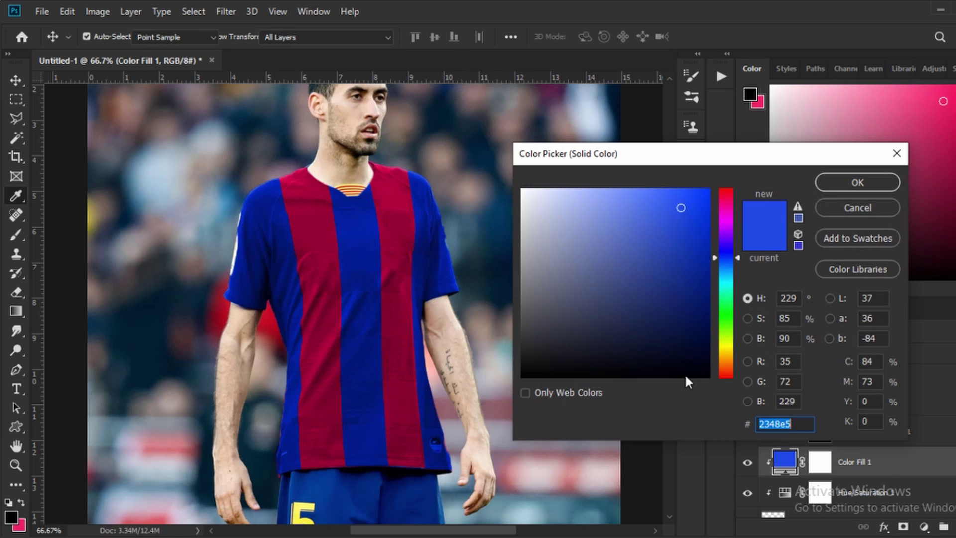
{"action": "left_click_drag", "start_coordinate": [687, 378], "coordinate": [649, 202]}
{"action": "key", "text": "Return"}
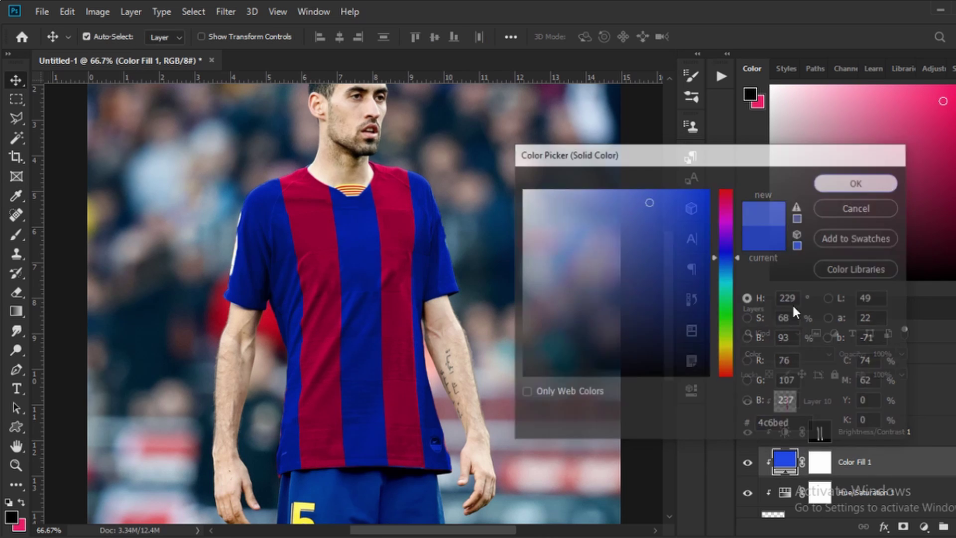
{"action": "left_click", "coordinate": [767, 352]}
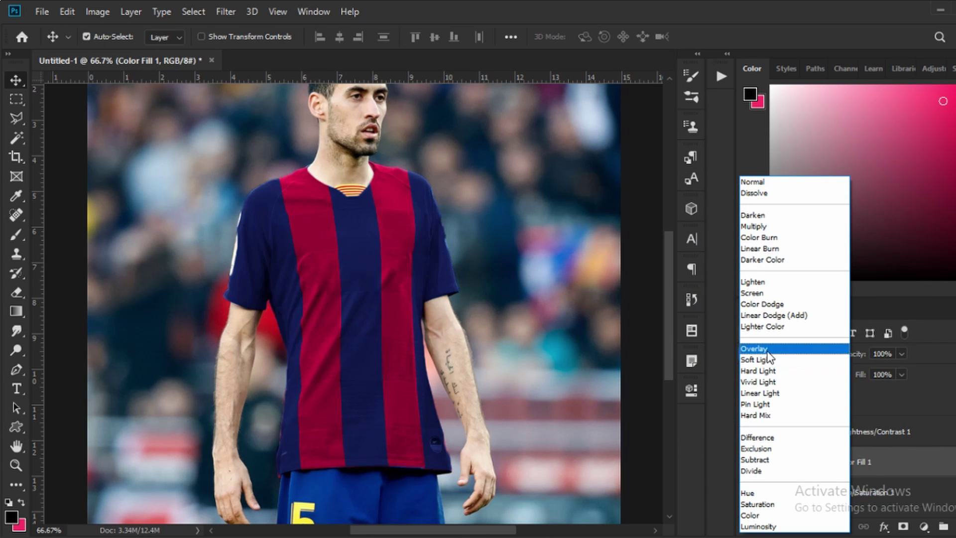
{"action": "left_click", "coordinate": [769, 359]}
- Set the Color Fill 1 color to #2b62ff and the Hue/Saturation master Lightness to -50
{"action": "double_click", "coordinate": [786, 459]}
{"action": "mouse_move", "coordinate": [673, 286]}
{"action": "left_mouse_down"}
{"action": "mouse_move", "coordinate": [679, 220]}
{"action": "mouse_move", "coordinate": [658, 199]}
{"action": "mouse_move", "coordinate": [638, 199]}
{"action": "mouse_move", "coordinate": [630, 225]}
{"action": "mouse_move", "coordinate": [628, 203]}
{"action": "mouse_move", "coordinate": [678, 183]}
{"action": "left_mouse_up"}
{"action": "left_click", "coordinate": [858, 182]}
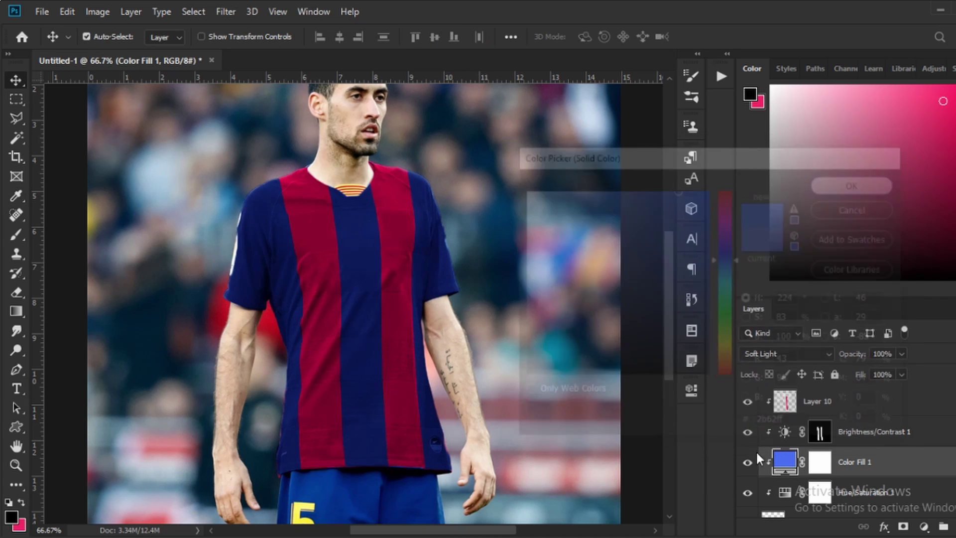
{"action": "left_click", "coordinate": [777, 493]}
{"action": "left_click_drag", "start_coordinate": [534, 425], "coordinate": [539, 425]}
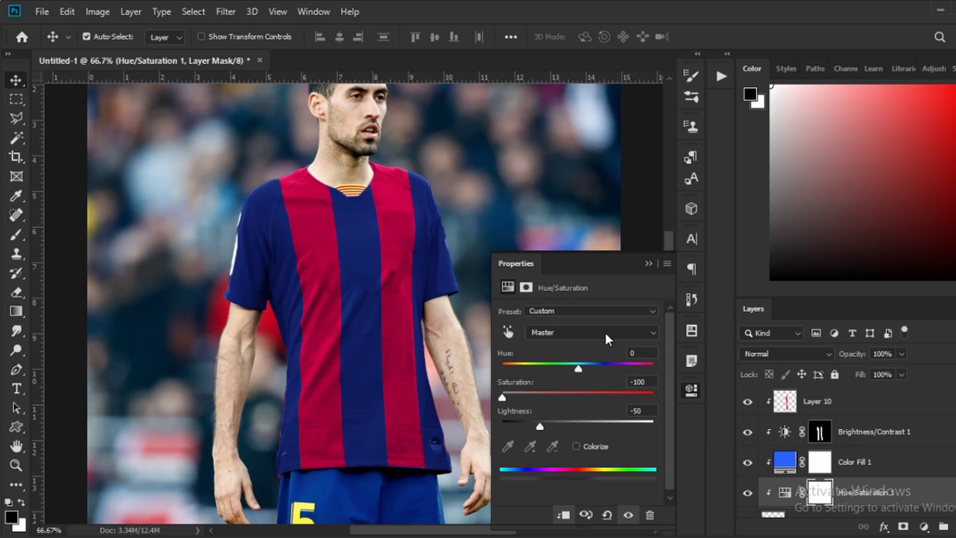
{"action": "left_click", "coordinate": [648, 263]}
- Show Layers 6, 7 and 8 to bring the logos back onto the striped shirt
{"action": "scroll", "coordinate": [822, 448], "scroll_direction": "down", "scroll_amount": 5}
{"action": "scroll", "coordinate": [821, 448], "scroll_direction": "up", "scroll_amount": 1}
{"action": "left_click_drag", "start_coordinate": [748, 402], "coordinate": [748, 465]}
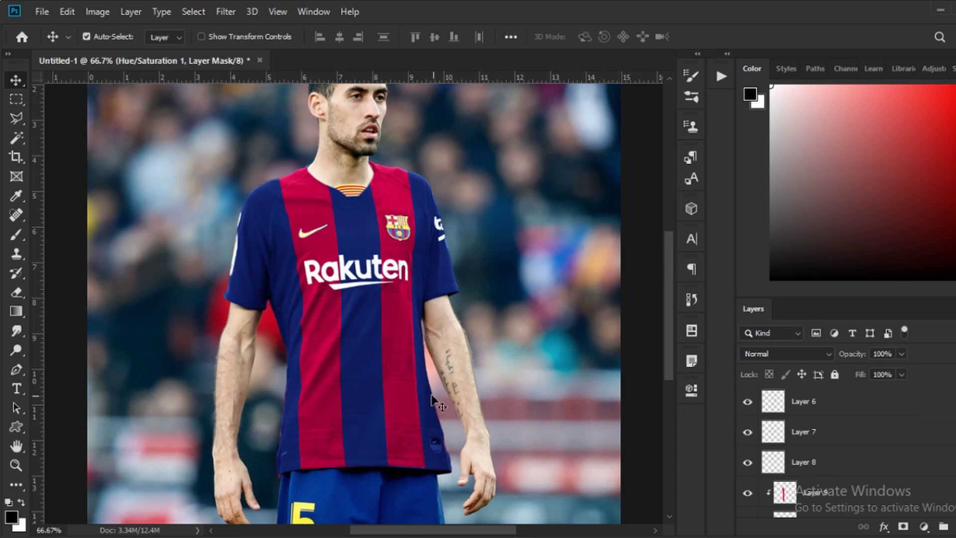
- On Layer 1, clone neck skin over the yellow and red striped collar insert with the Clone Stamp
{"action": "left_click", "coordinate": [377, 208]}
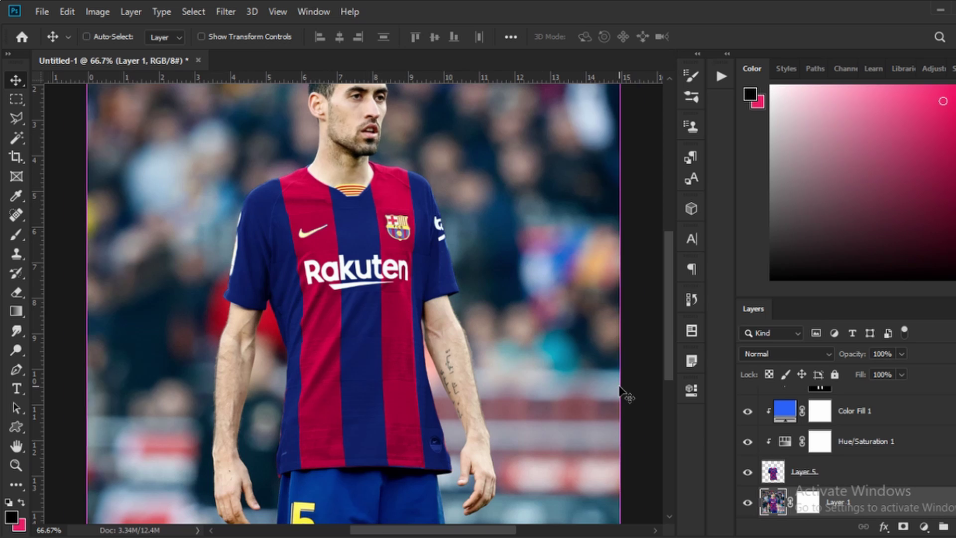
{"action": "key", "text": "ctrl+plus"}
{"action": "key", "text": "ctrl+plus"}
{"action": "key", "text": "ctrl+plus"}
{"action": "scroll", "coordinate": [448, 256], "scroll_direction": "up", "scroll_amount": 10}
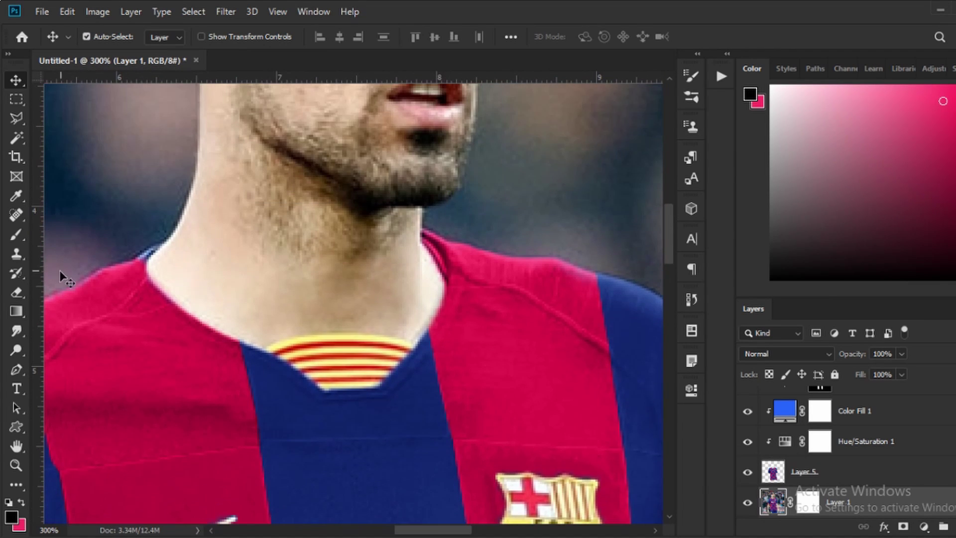
{"action": "left_click", "coordinate": [17, 254]}
{"action": "left_click", "coordinate": [409, 298], "text": "alt"}
{"action": "mouse_move", "coordinate": [398, 345]}
{"action": "left_mouse_down"}
{"action": "mouse_move", "coordinate": [374, 372]}
{"action": "mouse_move", "coordinate": [389, 300]}
{"action": "mouse_move", "coordinate": [397, 358]}
{"action": "left_mouse_up"}
{"action": "left_click", "coordinate": [307, 309], "text": "alt"}
{"action": "left_click_drag", "start_coordinate": [334, 351], "coordinate": [269, 338]}
{"action": "left_click_drag", "start_coordinate": [311, 363], "coordinate": [363, 396]}
{"action": "left_click_drag", "start_coordinate": [333, 336], "coordinate": [358, 405]}
{"action": "scroll", "coordinate": [423, 416], "scroll_direction": "down", "scroll_amount": 1}
{"action": "left_click", "coordinate": [16, 118]}
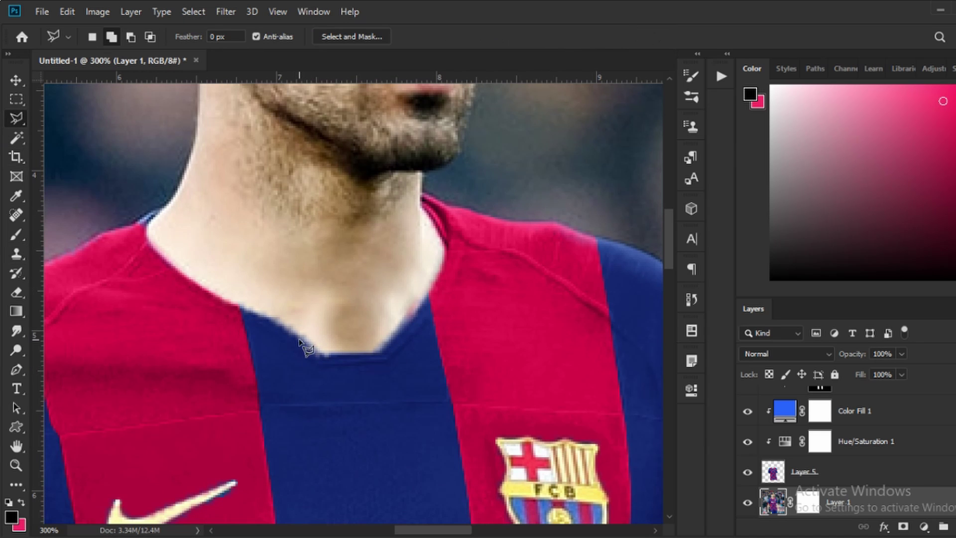
{"action": "double_click", "coordinate": [333, 351]}
{"action": "key", "text": "Return"}
- Trace a closed Pen path around the collar notch with a rounded neckline, and load it as a selection on Layer 5
{"action": "key", "text": "p"}
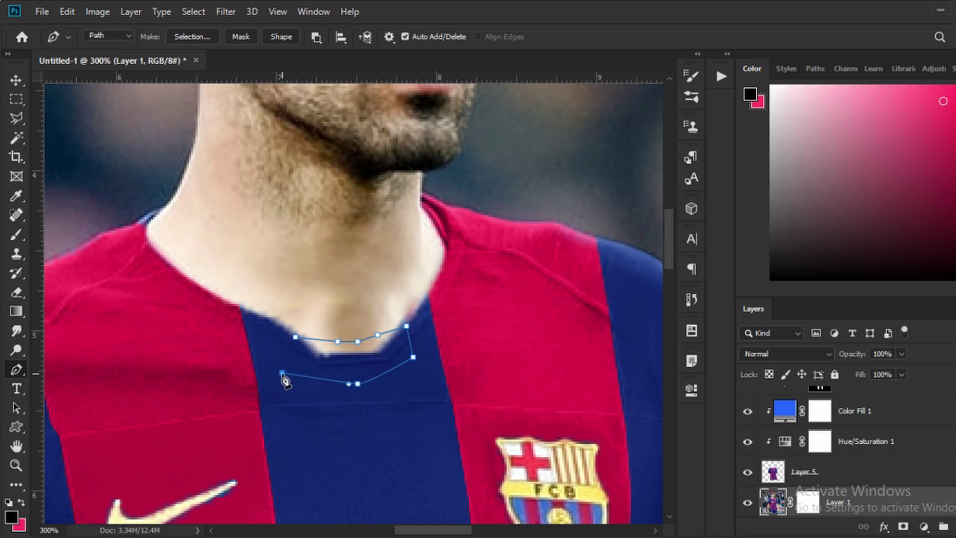
{"action": "left_click", "coordinate": [913, 482]}
{"action": "key", "text": "ctrl+Return"}
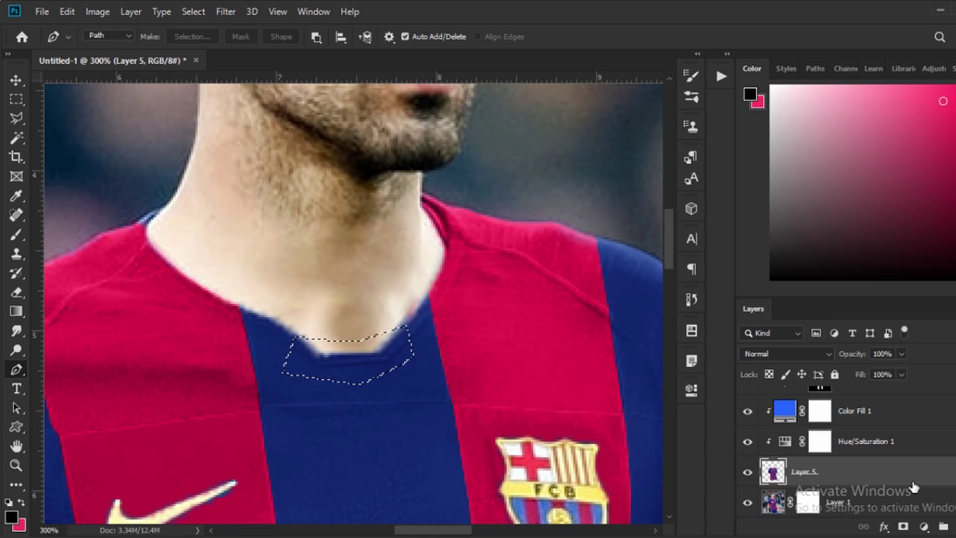
- Fill the selected collar notch on Layer 5 with matching shirt fabric using the Fill command
{"action": "key", "text": "alt+BackSpace"}
{"action": "key", "text": "ctrl+z"}
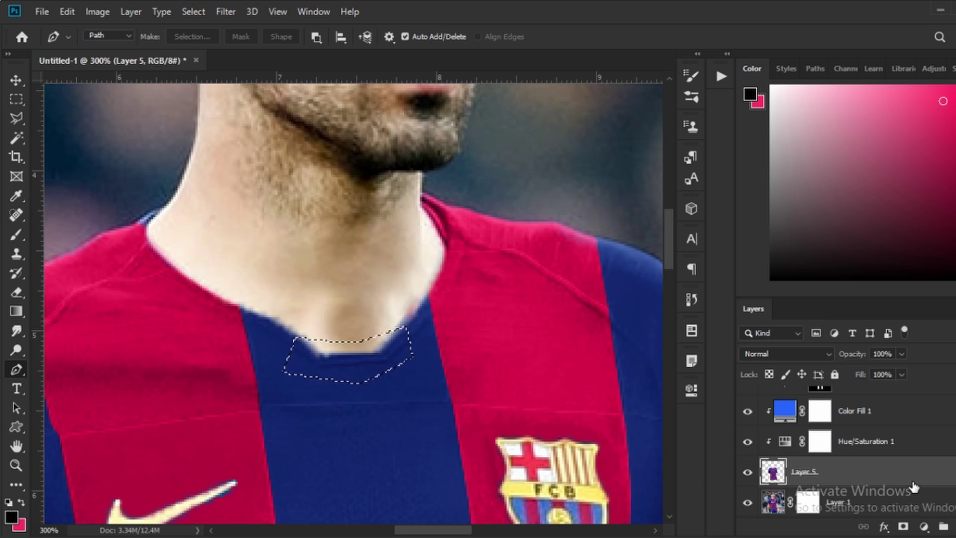
{"action": "key", "text": "shift+BackSpace"}
{"action": "key", "text": "Return"}
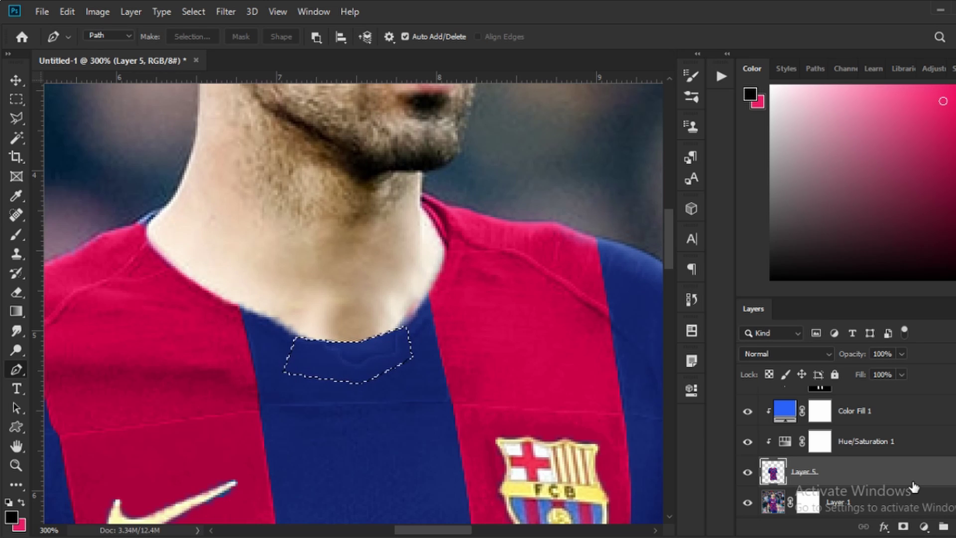
- Undo the collar notch fill and apply the Fill command again to the same selection on Layer 5
{"action": "key", "text": "ctrl+z"}
{"action": "left_click", "coordinate": [68, 11]}
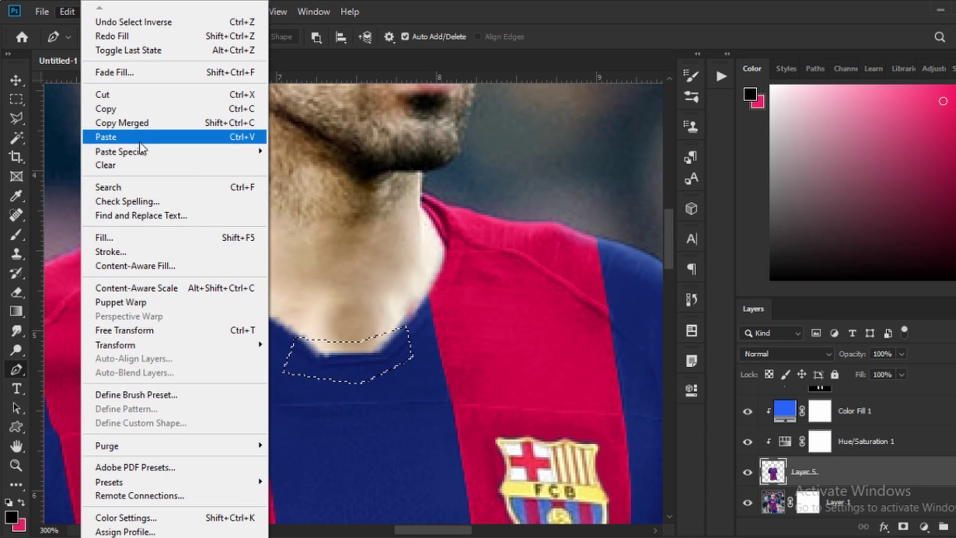
{"action": "left_click", "coordinate": [104, 237]}
{"action": "key", "text": "Return"}
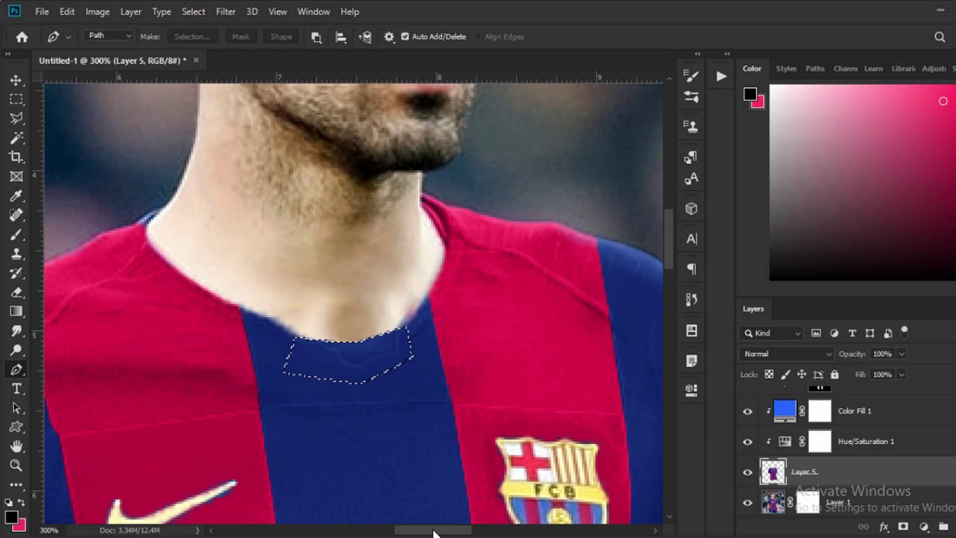
{"action": "key", "text": "ctrl+minus"}
{"action": "key", "text": "ctrl+minus"}
{"action": "key", "text": "ctrl+minus"}
{"action": "key", "text": "ctrl+minus"}
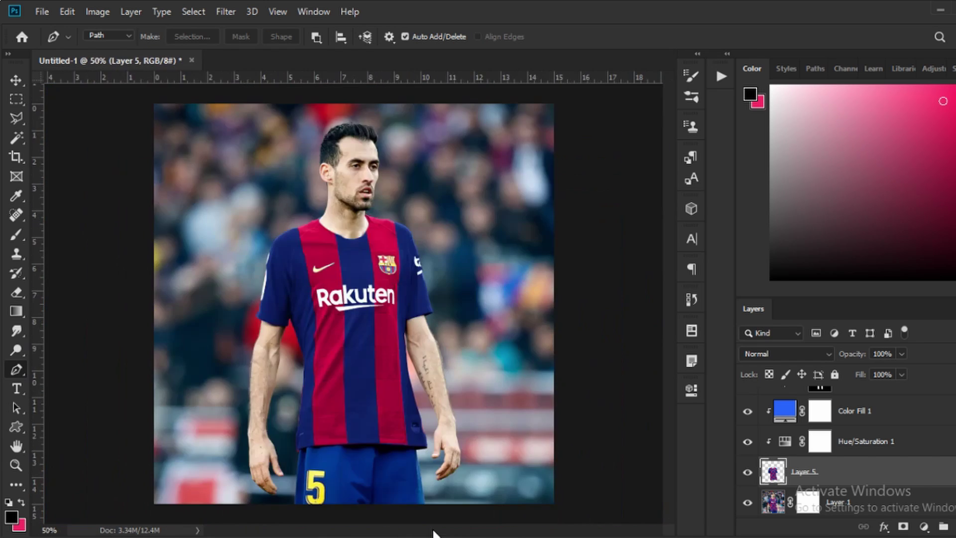
- Add a new layer above Layer 9, trace a closed Pen path around a thin neckline band, and load it as a selection
{"action": "key", "text": "ctrl+plus"}
{"action": "key", "text": "ctrl+plus"}
{"action": "key", "text": "ctrl+plus"}
{"action": "scroll", "coordinate": [85, 117], "scroll_direction": "up", "scroll_amount": 3}
{"action": "key", "text": "v"}
{"action": "scroll", "coordinate": [273, 219], "scroll_direction": "up", "scroll_amount": 3}
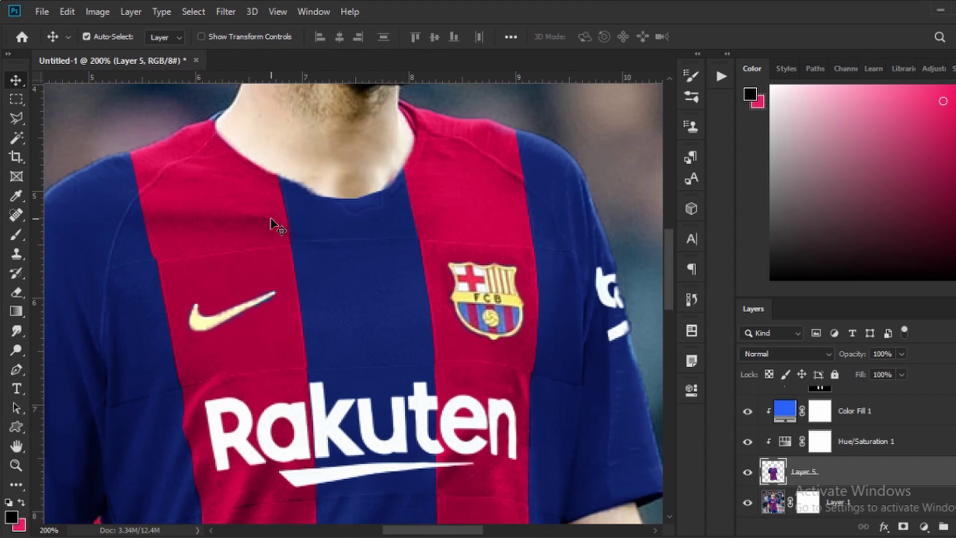
{"action": "scroll", "coordinate": [765, 441], "scroll_direction": "up", "scroll_amount": 3}
{"action": "left_click", "coordinate": [922, 409]}
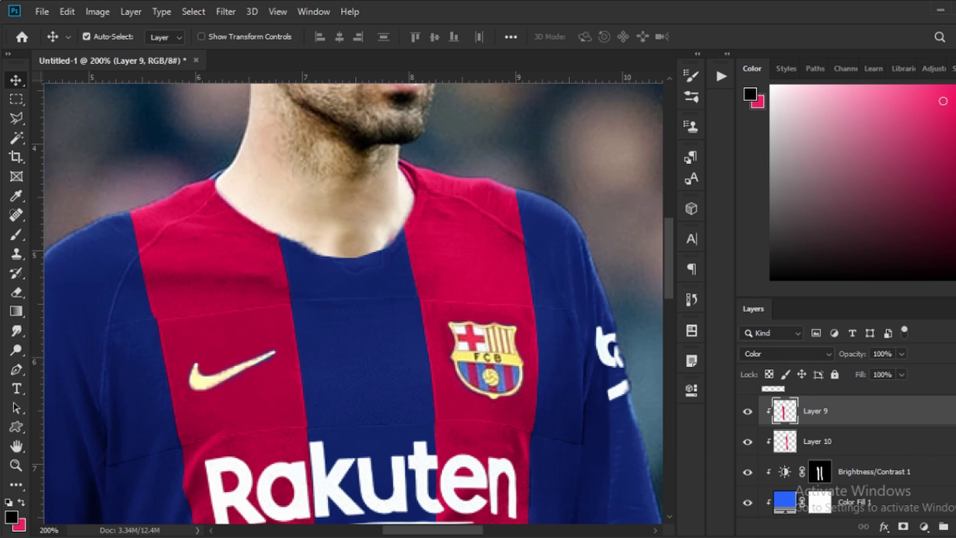
{"action": "key", "text": "ctrl+shift+alt+n"}
{"action": "key", "text": "p"}
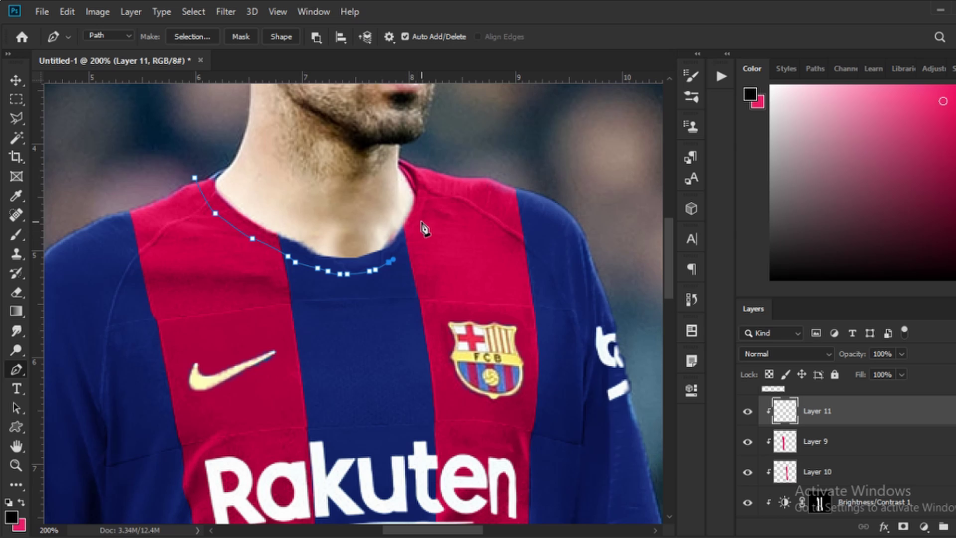
{"action": "left_click", "coordinate": [195, 178]}
{"action": "key", "text": "ctrl+Return"}
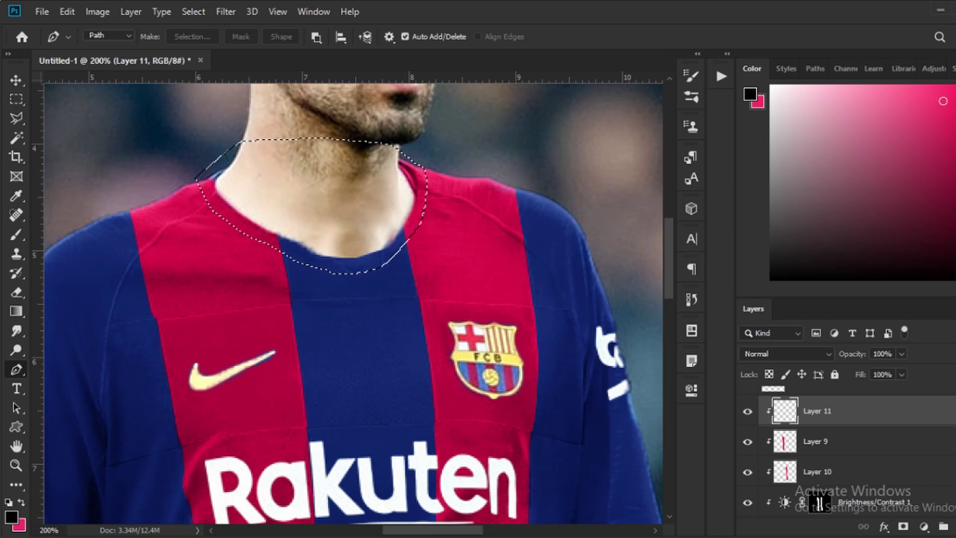
- Fill the neckline selection on the new layer with bright yellow and deselect it
{"action": "left_click", "coordinate": [955, 245]}
{"action": "left_click", "coordinate": [927, 85]}
{"action": "key", "text": "ctrl+BackSpace"}
{"action": "key", "text": "ctrl+d"}
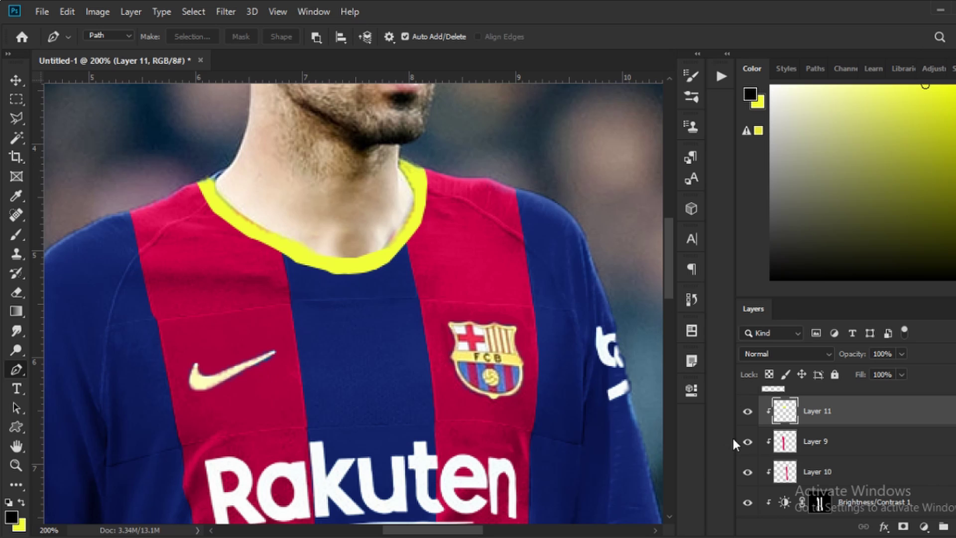
- Hide Layer 11 and add a colorized Hue/Saturation adjustment above Layer 9, masked to the neckline band
{"action": "left_click", "coordinate": [748, 411]}
{"action": "left_click", "coordinate": [913, 442]}
{"action": "left_click", "coordinate": [785, 442], "text": "ctrl"}
{"action": "left_click", "coordinate": [924, 527]}
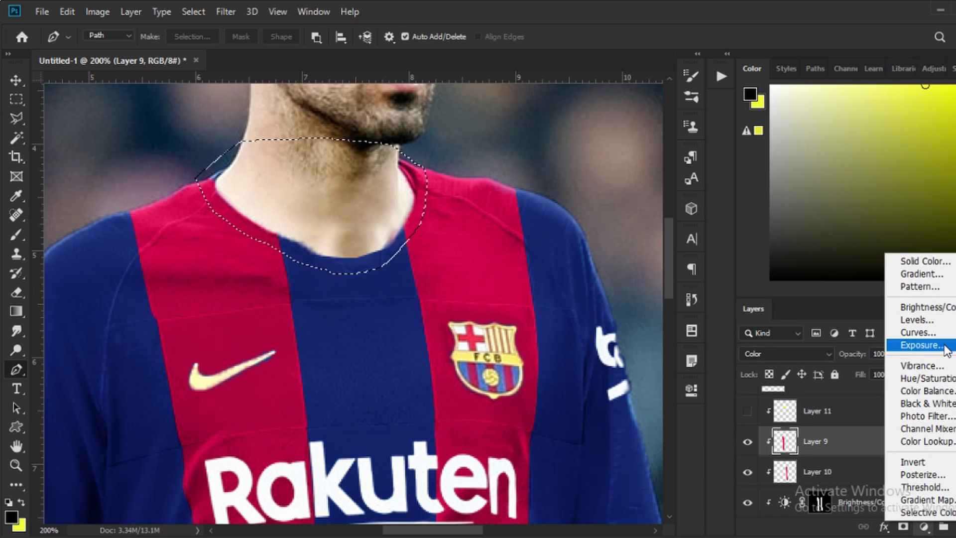
{"action": "left_click", "coordinate": [926, 378]}
{"action": "left_click", "coordinate": [577, 447]}
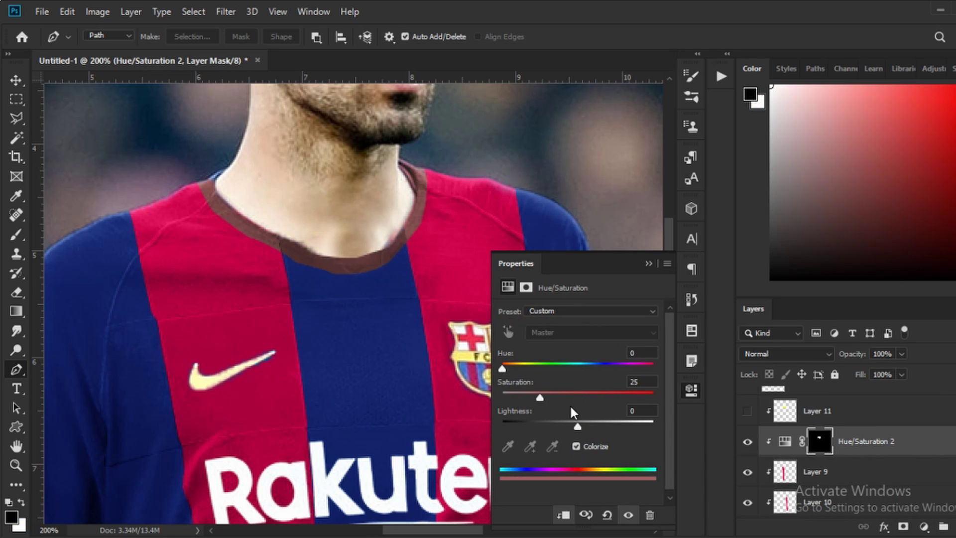
- Set the collar adjustment to Hue 56, Saturation 100 and Lightness +31 for a yellow trim
{"action": "left_click_drag", "start_coordinate": [505, 370], "coordinate": [527, 369]}
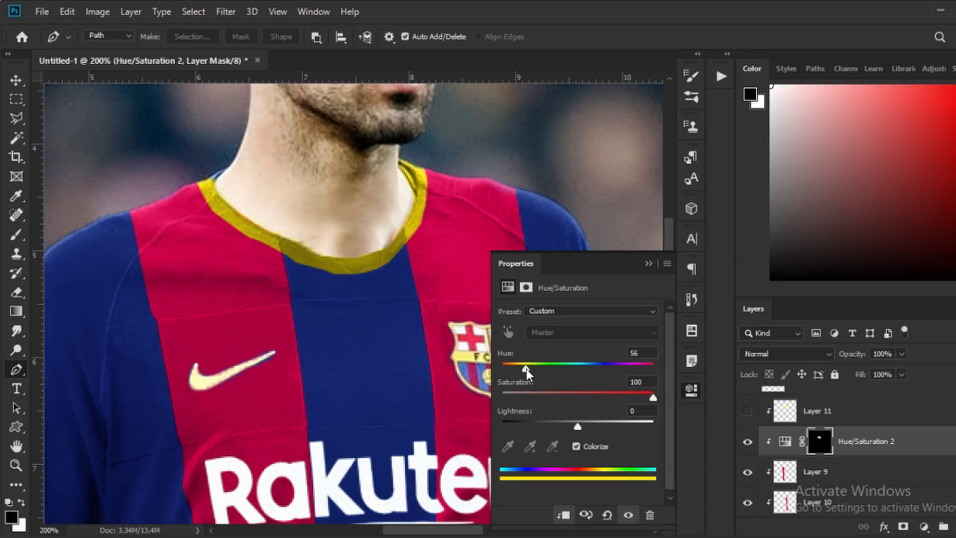
{"action": "left_click_drag", "start_coordinate": [577, 427], "coordinate": [601, 434]}
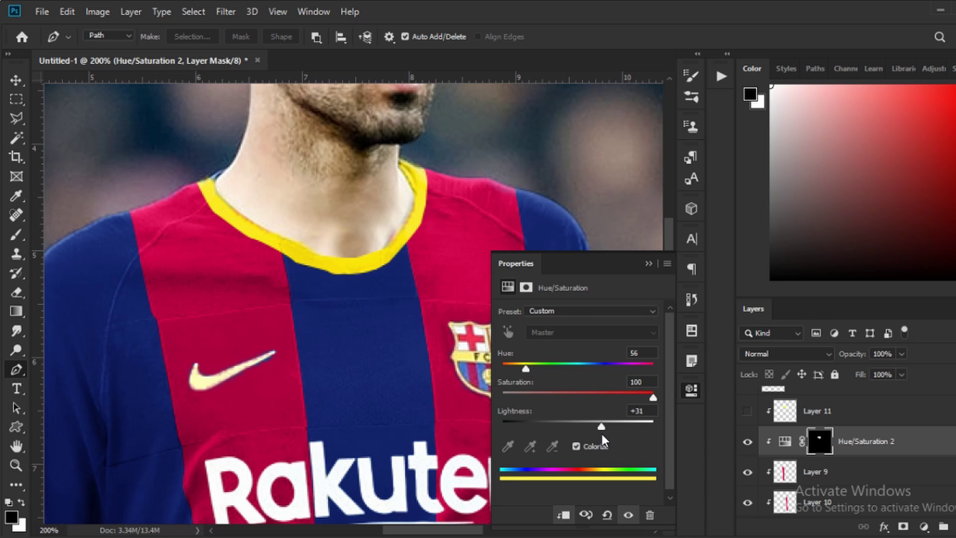
{"action": "left_click", "coordinate": [649, 264]}
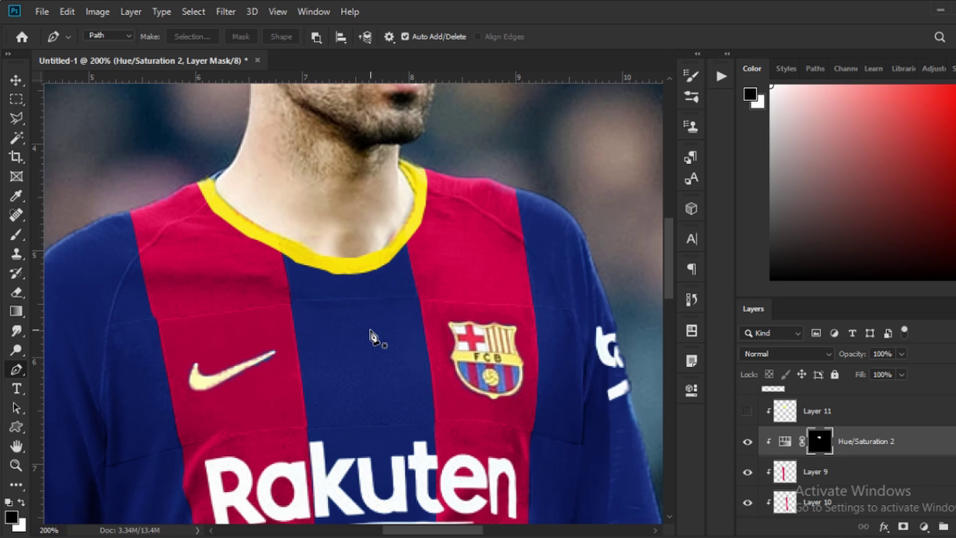
{"action": "left_click", "coordinate": [747, 412]}
{"action": "left_click", "coordinate": [15, 80]}
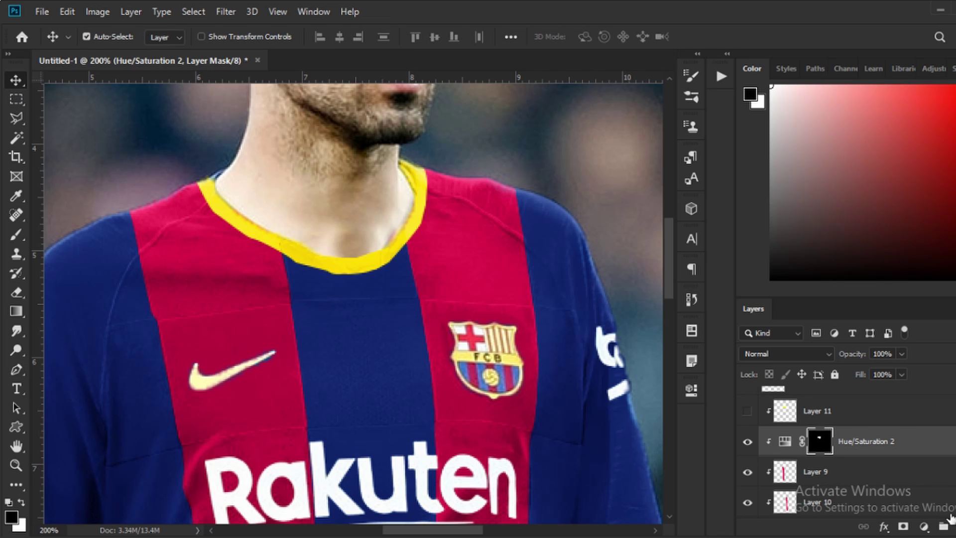
{"action": "left_click", "coordinate": [954, 524]}
{"action": "left_click", "coordinate": [892, 472], "text": "ctrl"}
{"action": "key", "text": "ctrl+e"}
{"action": "key", "text": "ctrl+z"}
{"action": "left_click", "coordinate": [905, 443]}
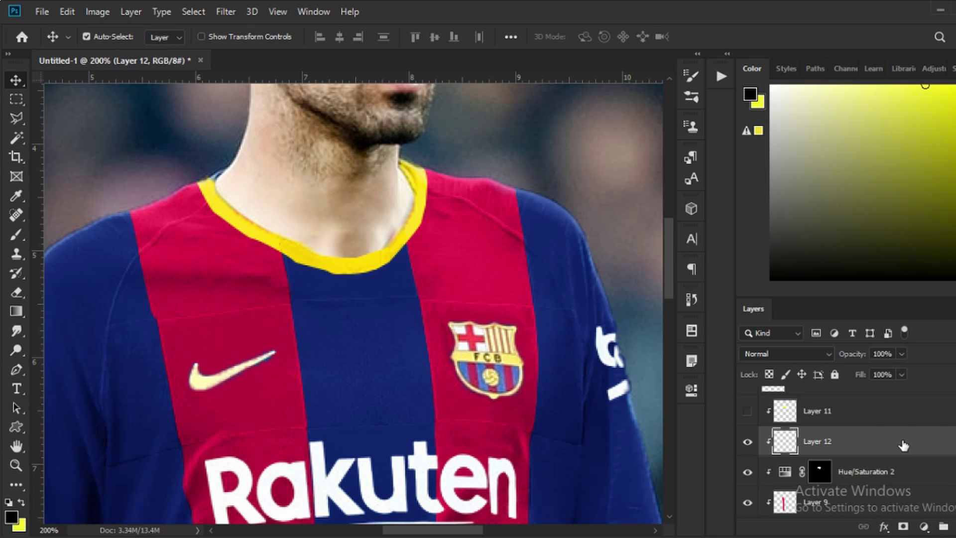
{"action": "key", "text": "Delete"}
{"action": "scroll", "coordinate": [323, 286], "scroll_direction": "down", "scroll_amount": 1}
{"action": "left_click", "coordinate": [287, 285]}
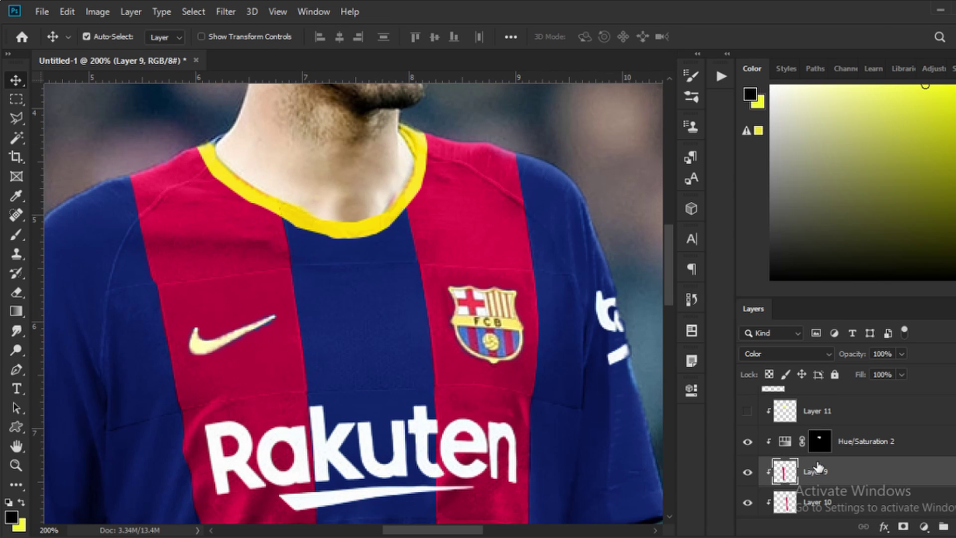
{"action": "right_click", "coordinate": [884, 473]}
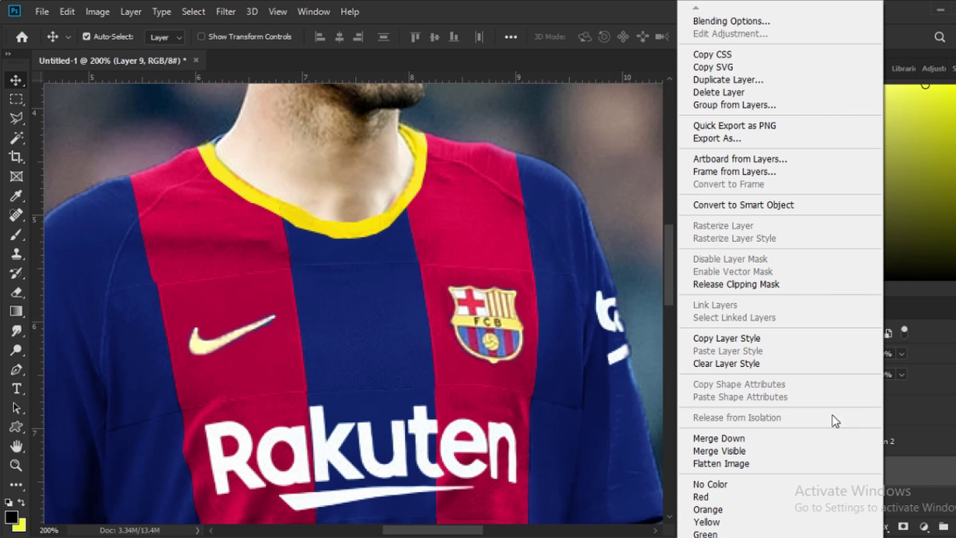
{"action": "scroll", "coordinate": [780, 269], "scroll_direction": "down", "scroll_amount": 2}
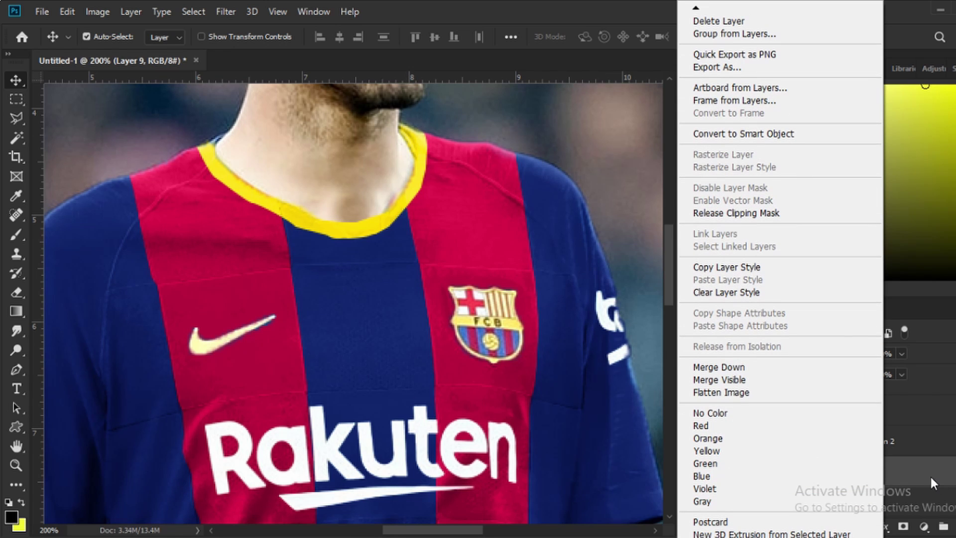
{"action": "scroll", "coordinate": [712, 39], "scroll_direction": "up", "scroll_amount": 3}
{"action": "left_click", "coordinate": [942, 481]}
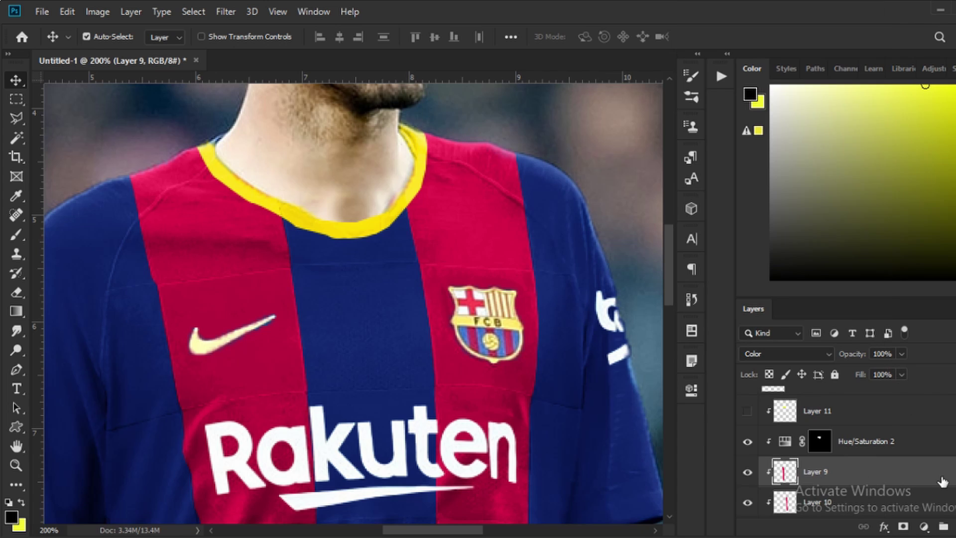
- Load the outline of Layer 9's red stripe as a selection and expand it by 4 pixels
{"action": "left_click", "coordinate": [784, 474], "text": "ctrl"}
{"action": "left_click", "coordinate": [193, 11]}
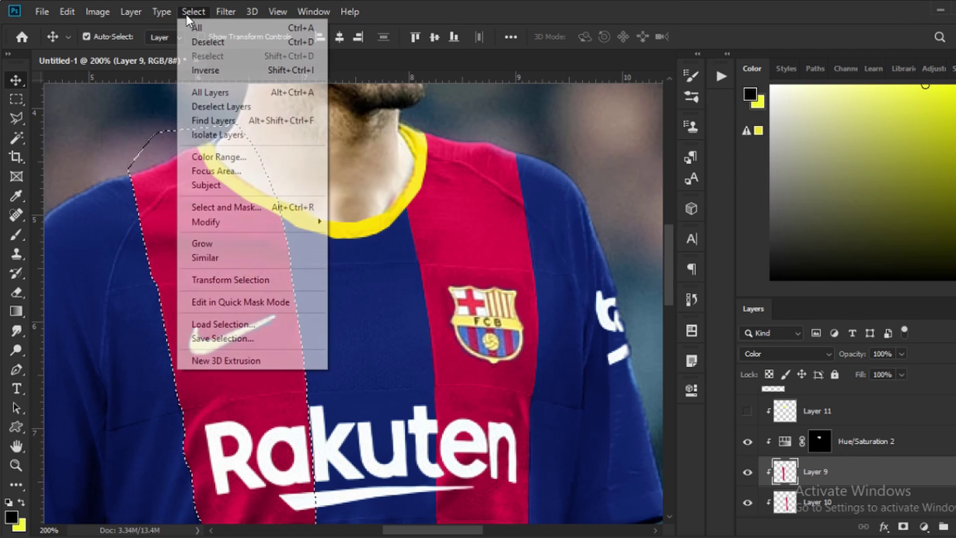
{"action": "mouse_move", "coordinate": [313, 224]}
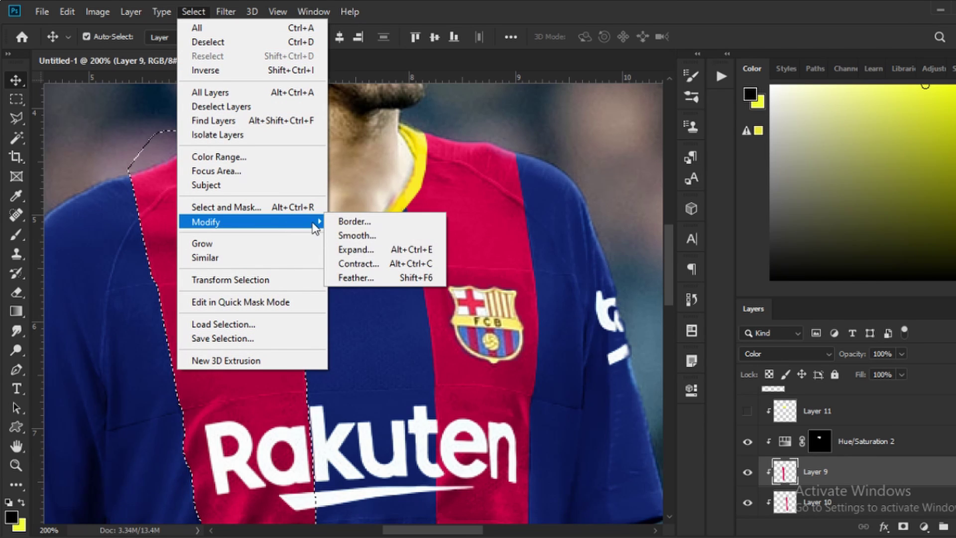
{"action": "left_click", "coordinate": [380, 250]}
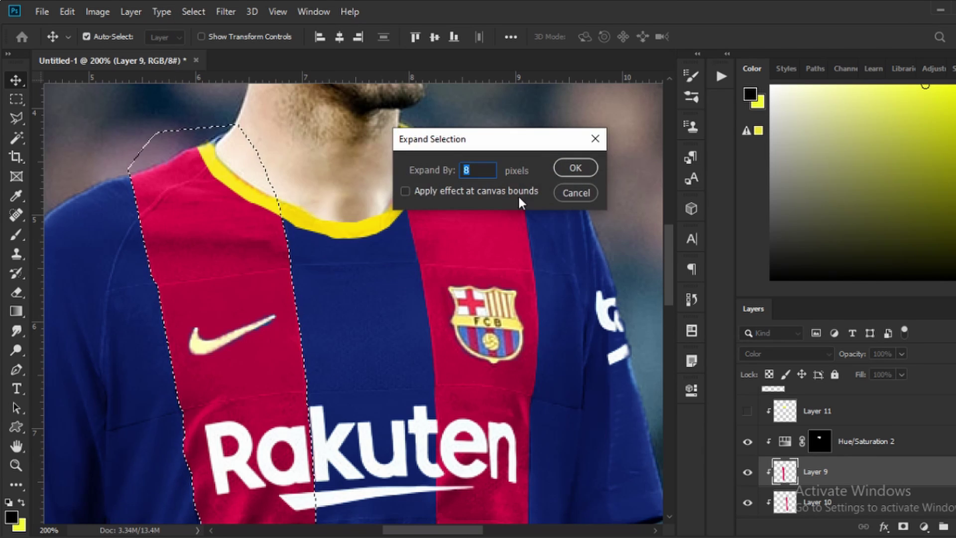
{"action": "type", "text": "4"}
{"action": "left_click", "coordinate": [576, 168]}
{"action": "scroll", "coordinate": [423, 364], "scroll_direction": "down", "scroll_amount": 3}
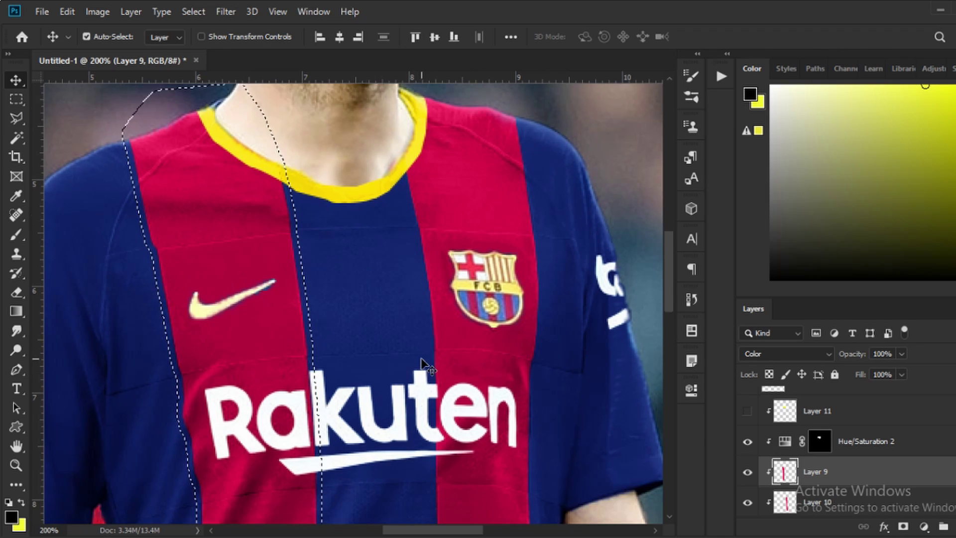
{"action": "key", "text": "ctrl+minus"}
{"action": "key", "text": "ctrl+minus"}
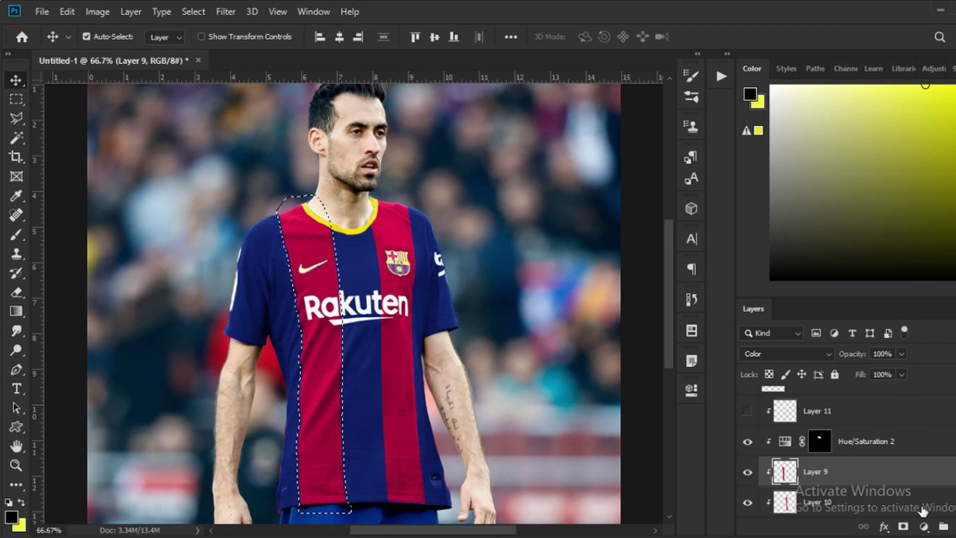
{"action": "left_click", "coordinate": [922, 511]}
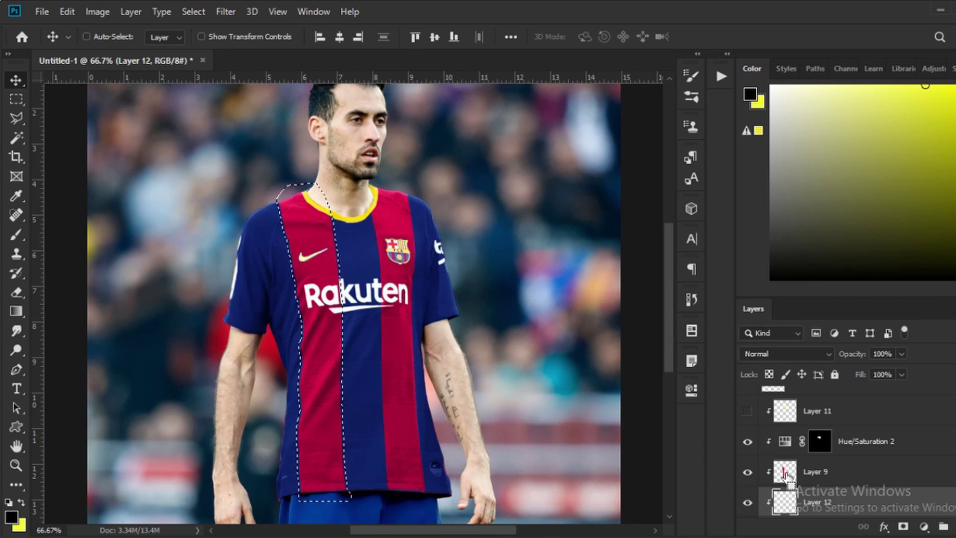
- Expand the Layer 9 stripe selection by 2 pixels and fill it with yellow on a new layer beneath the red stripe layers
{"action": "left_click", "coordinate": [817, 472]}
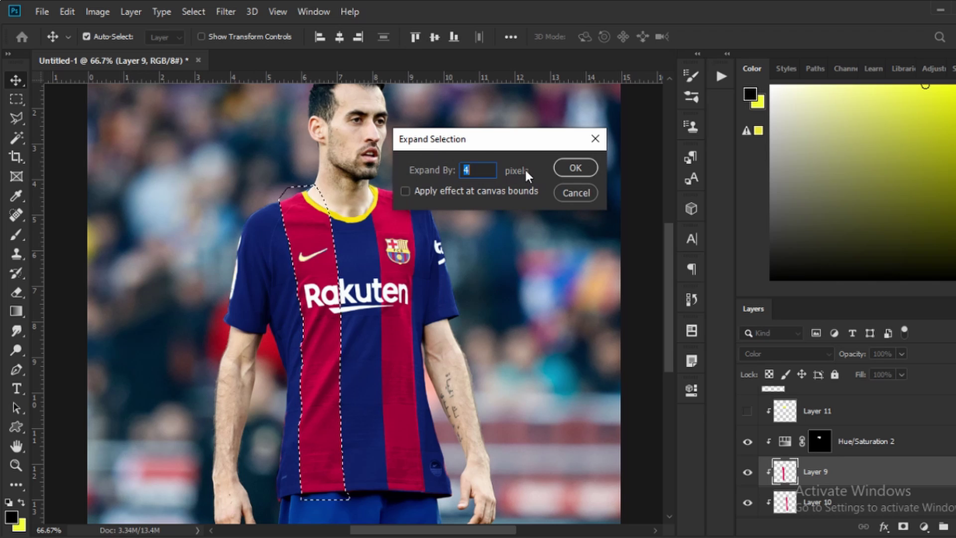
{"action": "type", "text": "2"}
{"action": "left_click", "coordinate": [568, 168]}
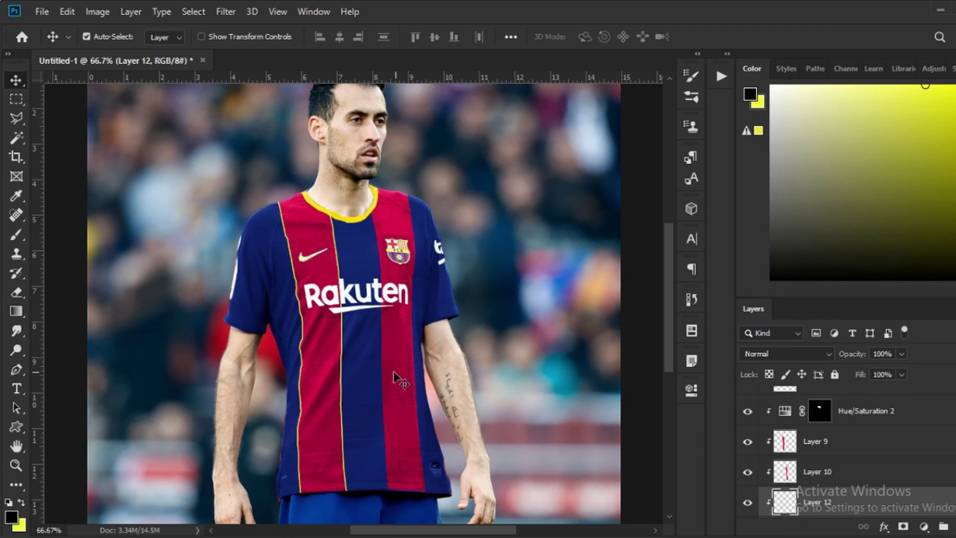
- Outline Layer 10's red stripe in yellow by filling its expanded outline on a new layer above Layer 12
{"action": "left_click", "coordinate": [394, 372]}
{"action": "scroll", "coordinate": [869, 427], "scroll_direction": "down", "scroll_amount": 1}
{"action": "left_click", "coordinate": [785, 441], "text": "ctrl"}
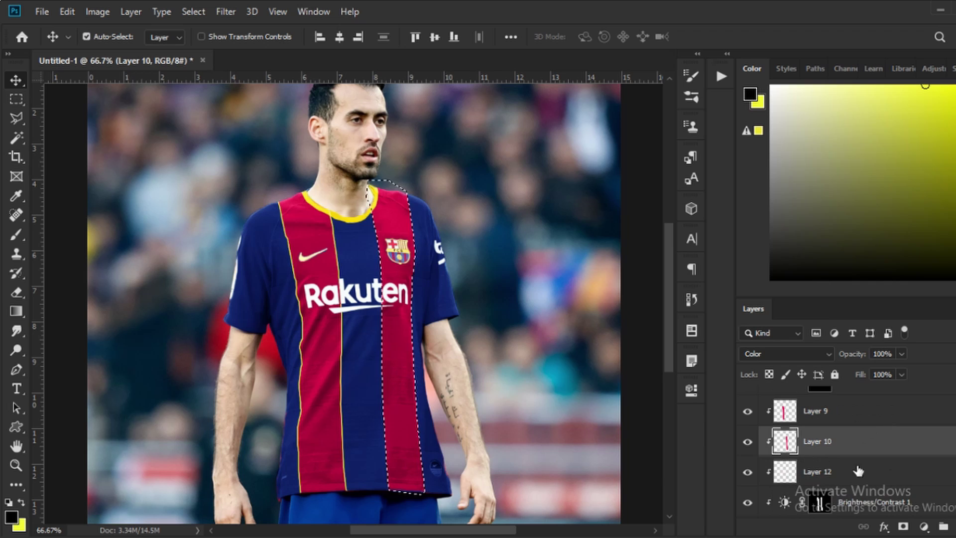
{"action": "left_click", "coordinate": [858, 470]}
{"action": "key", "text": "ctrl+shift+alt+n"}
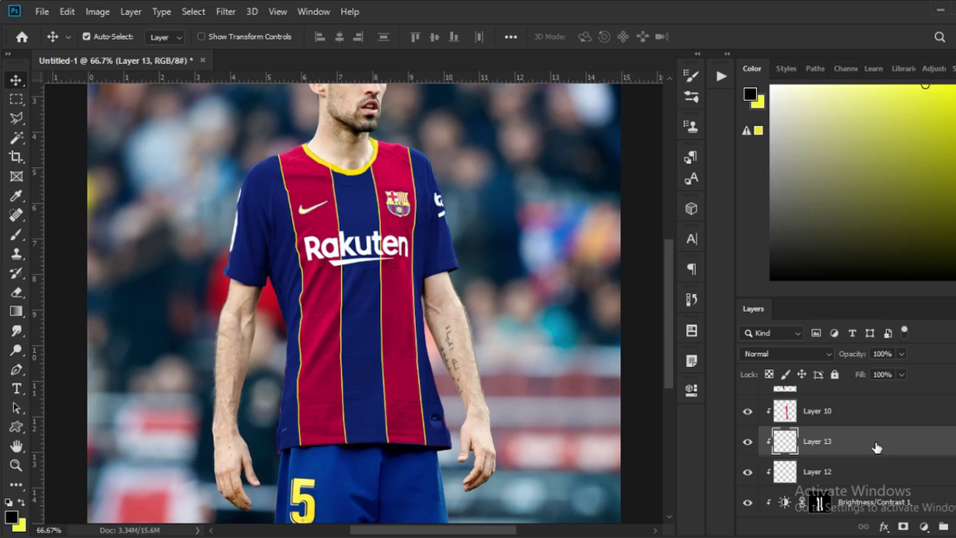
{"action": "double_click", "coordinate": [876, 447]}
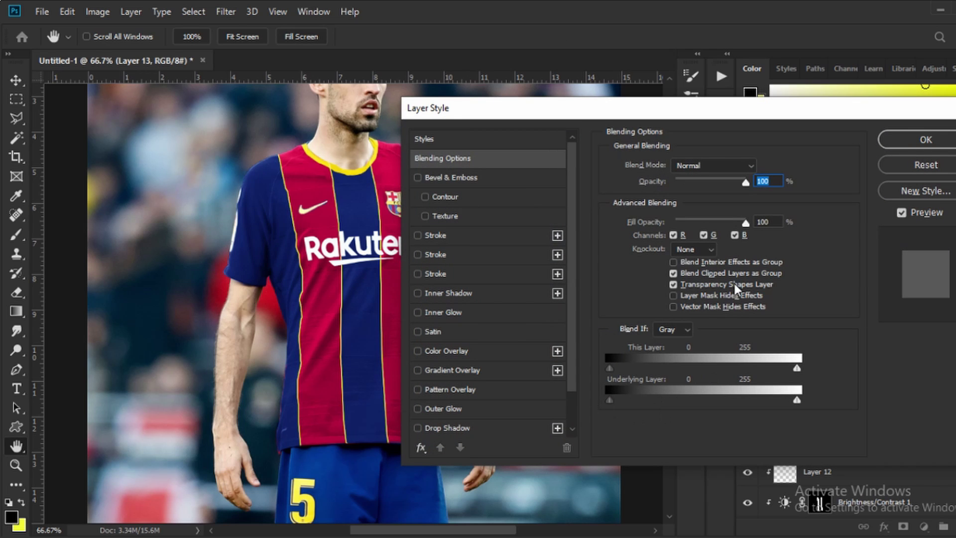
{"action": "left_click", "coordinate": [926, 140]}
{"action": "right_click", "coordinate": [900, 471]}
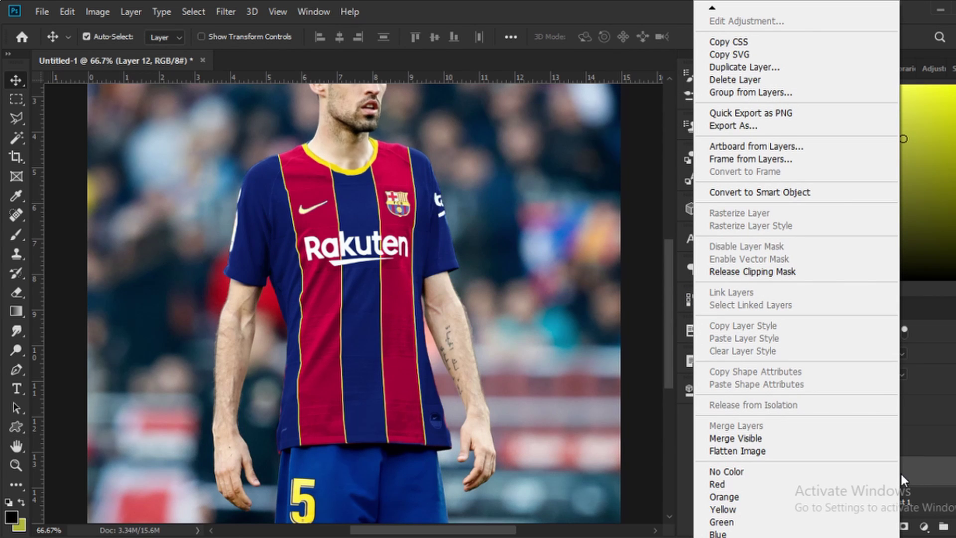
{"action": "left_click", "coordinate": [922, 483]}
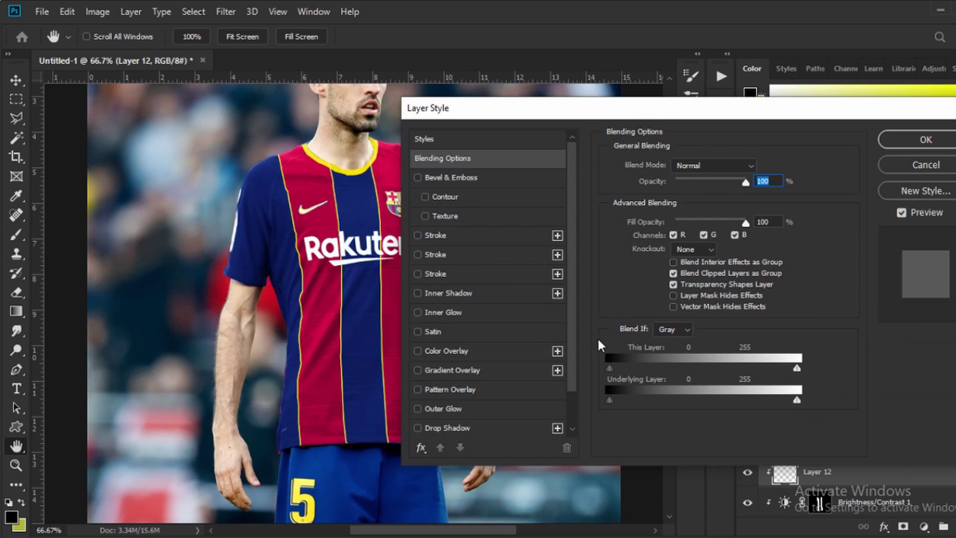
- Blend Layer 12's yellow lines into the fabric by adjusting the Blend If range for the underlying layer's shadows
{"action": "left_click_drag", "start_coordinate": [644, 108], "coordinate": [716, 83]}
{"action": "left_click_drag", "start_coordinate": [684, 373], "coordinate": [720, 374]}
{"action": "left_click", "coordinate": [952, 115]}
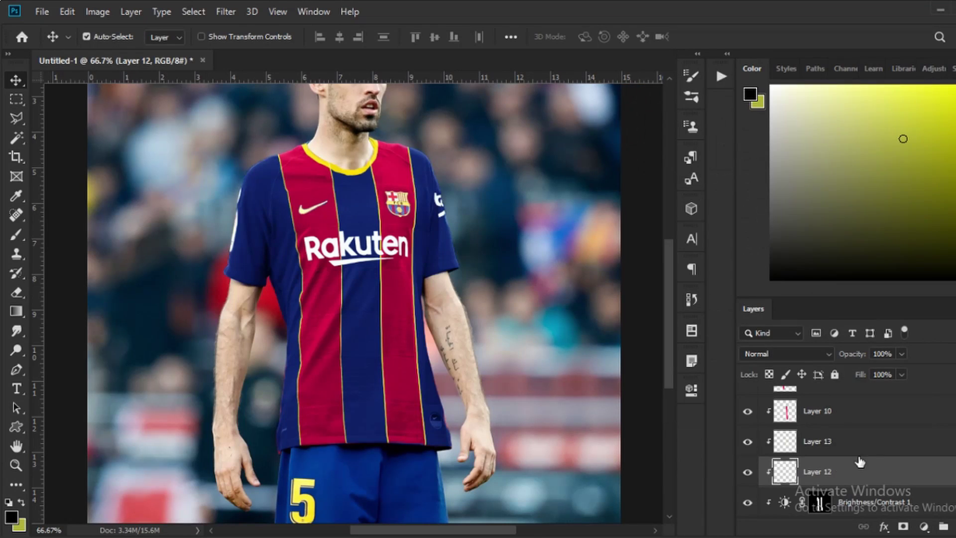
- Blend Layer 13's yellow lines into the fabric with the Blend If Underlying Layer black point split at 0 / 43
{"action": "double_click", "coordinate": [894, 451]}
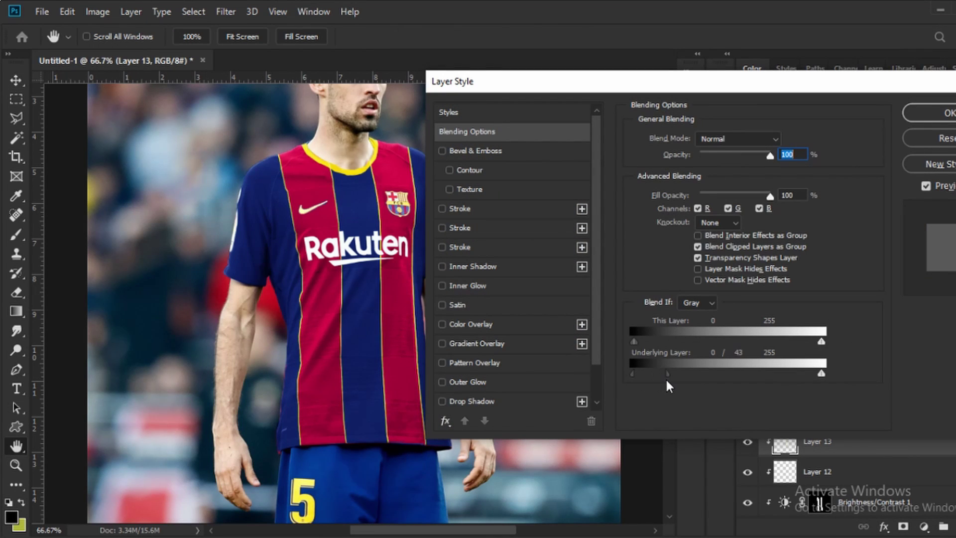
{"action": "left_click", "coordinate": [908, 117]}
{"action": "left_click", "coordinate": [365, 167]}
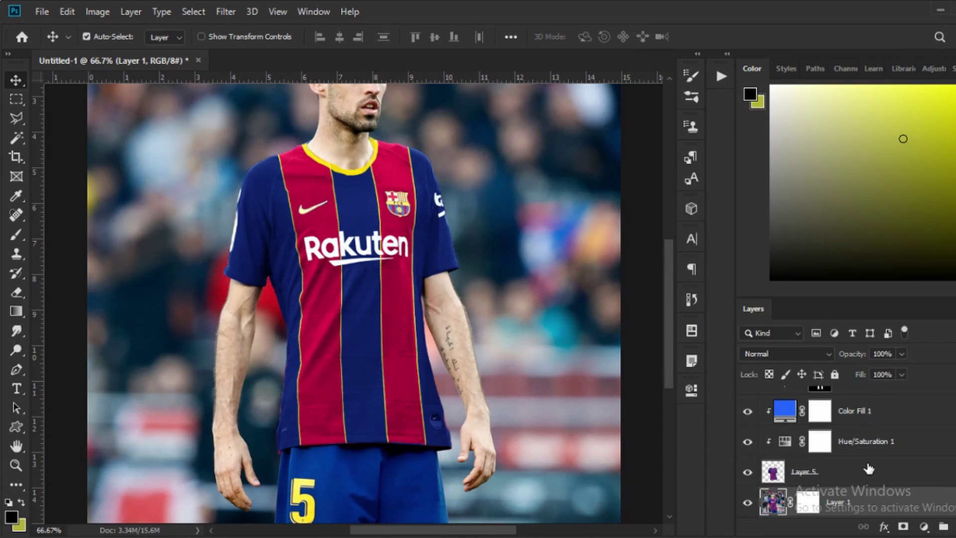
- Blend the Hue/Saturation 2 adjustment into the fabric with the Blend If Underlying Layer black point split at 0 / 41
{"action": "scroll", "coordinate": [870, 470], "scroll_direction": "up", "scroll_amount": 3}
{"action": "double_click", "coordinate": [943, 443]}
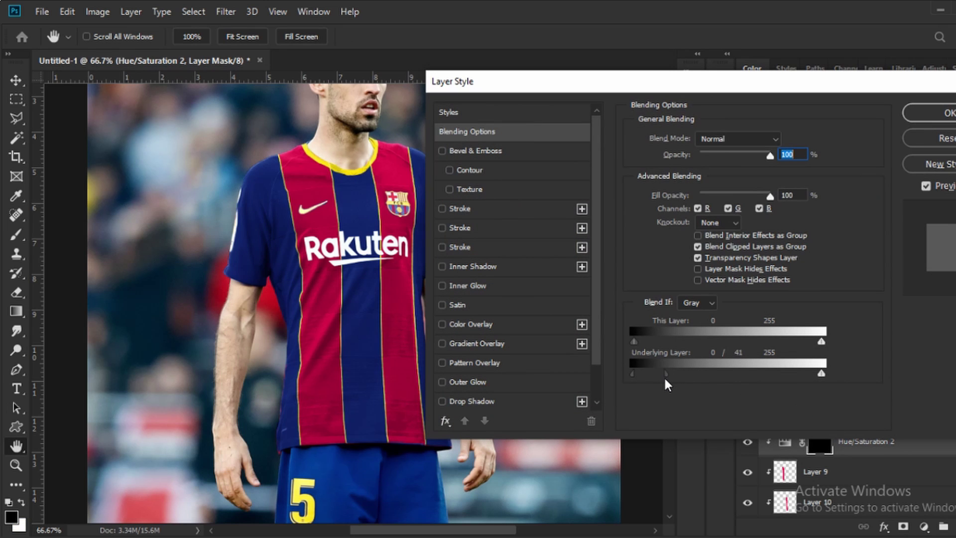
{"action": "left_click", "coordinate": [930, 113]}
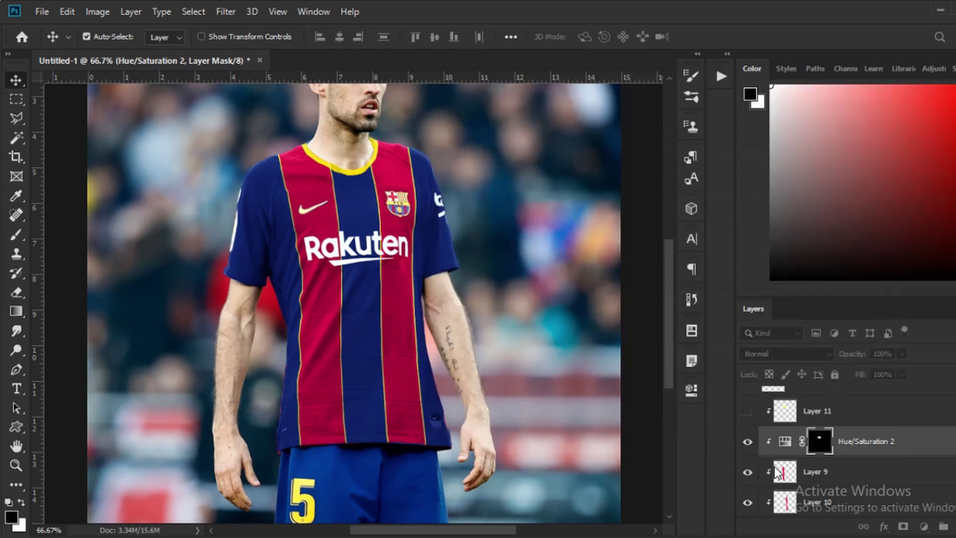
- Hide the Hue/Saturation 2 adjustment, show Layer 11 and clip a new layer above it
{"action": "left_click", "coordinate": [747, 441]}
{"action": "key", "text": "ctrl+plus"}
{"action": "key", "text": "ctrl+plus"}
{"action": "key", "text": "ctrl+plus"}
{"action": "scroll", "coordinate": [457, 314], "scroll_direction": "up", "scroll_amount": 6}
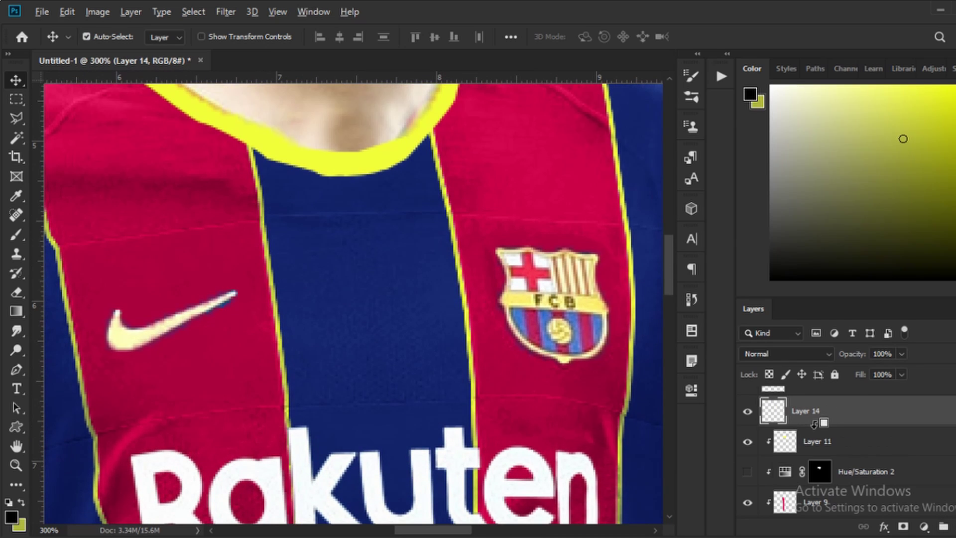
{"action": "left_click", "coordinate": [813, 423], "text": "alt"}
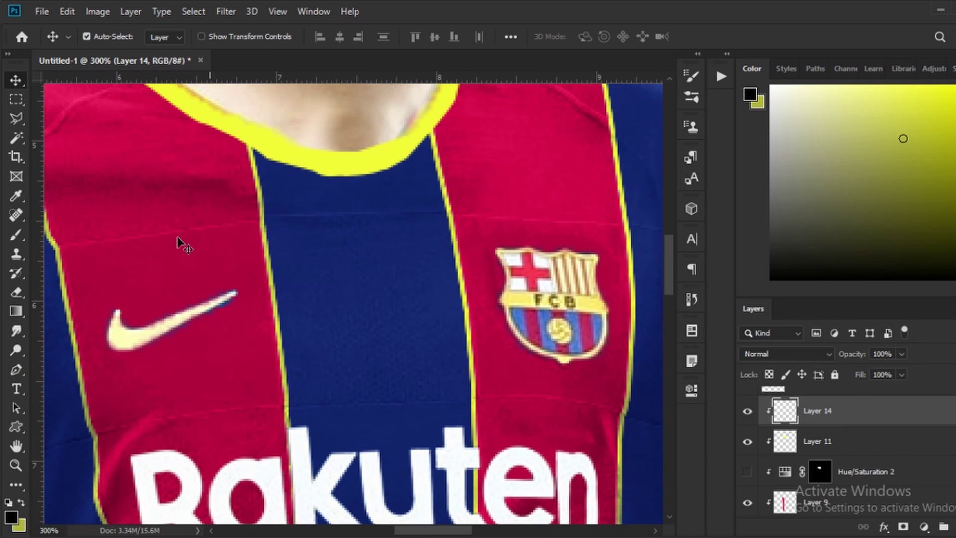
- Shade the yellow collar softly in black on Layer 14 with a 70-pixel brush, confined to Layer 11's collar selection
{"action": "scroll", "coordinate": [177, 241], "scroll_direction": "up", "scroll_amount": 3}
{"action": "left_click", "coordinate": [15, 235]}
{"action": "key", "text": "["}
{"action": "key", "text": "["}
{"action": "key", "text": "["}
{"action": "key", "text": "["}
{"action": "key", "text": "["}
{"action": "key", "text": "["}
{"action": "key", "text": "["}
{"action": "left_click_drag", "start_coordinate": [171, 278], "coordinate": [294, 406]}
{"action": "key", "text": "ctrl+z"}
{"action": "left_click", "coordinate": [783, 444], "text": "ctrl"}
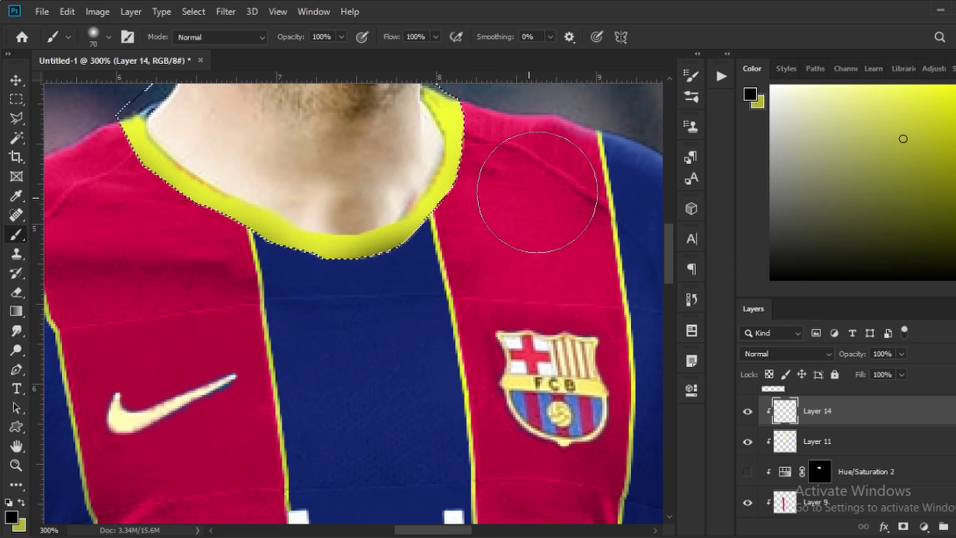
- Set Layer 14's opacity to 76%, hide Layer 11 and show the Hue/Saturation 2 adjustment again
{"action": "key", "text": "ctrl+minus"}
{"action": "key", "text": "ctrl+minus"}
{"action": "key", "text": "ctrl+minus"}
{"action": "key", "text": "ctrl+minus"}
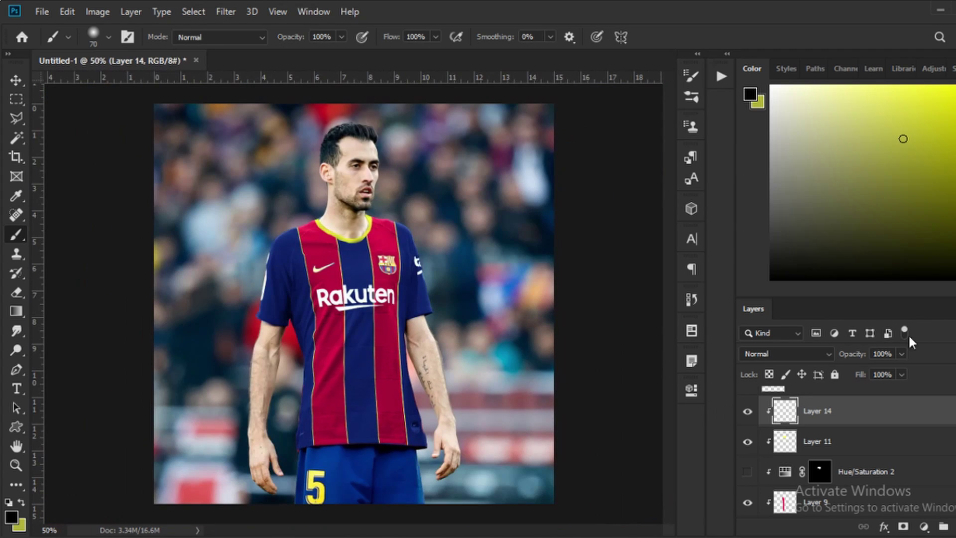
{"action": "left_click", "coordinate": [901, 353]}
{"action": "left_click_drag", "start_coordinate": [900, 370], "coordinate": [887, 370]}
{"action": "left_click", "coordinate": [748, 412]}
{"action": "left_click", "coordinate": [748, 411]}
{"action": "key", "text": "v"}
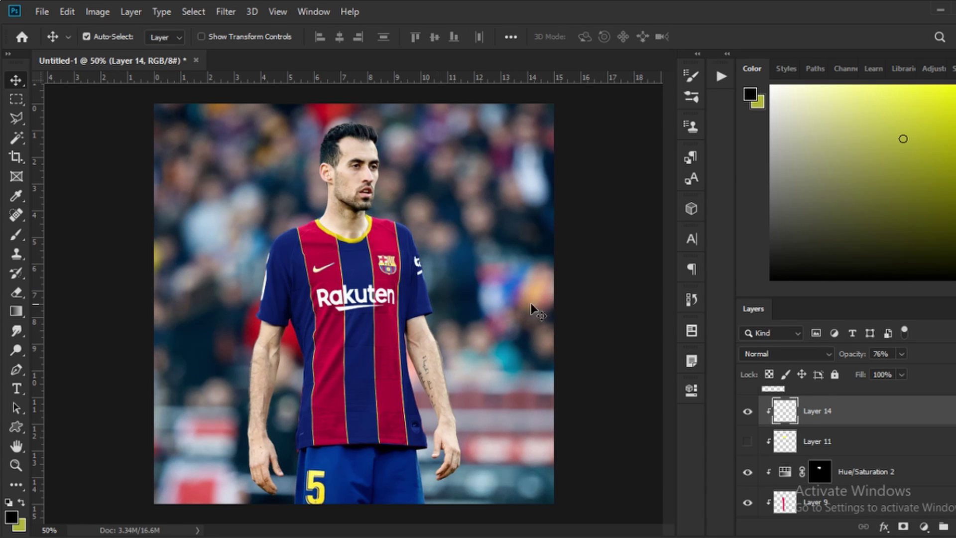
- Add a new clipped layer between Layer 12 and Layer 15 and set the background colour to pinkish red
{"action": "left_click", "coordinate": [629, 273]}
{"action": "key", "text": "ctrl+plus"}
{"action": "key", "text": "ctrl+plus"}
{"action": "key", "text": "ctrl+plus"}
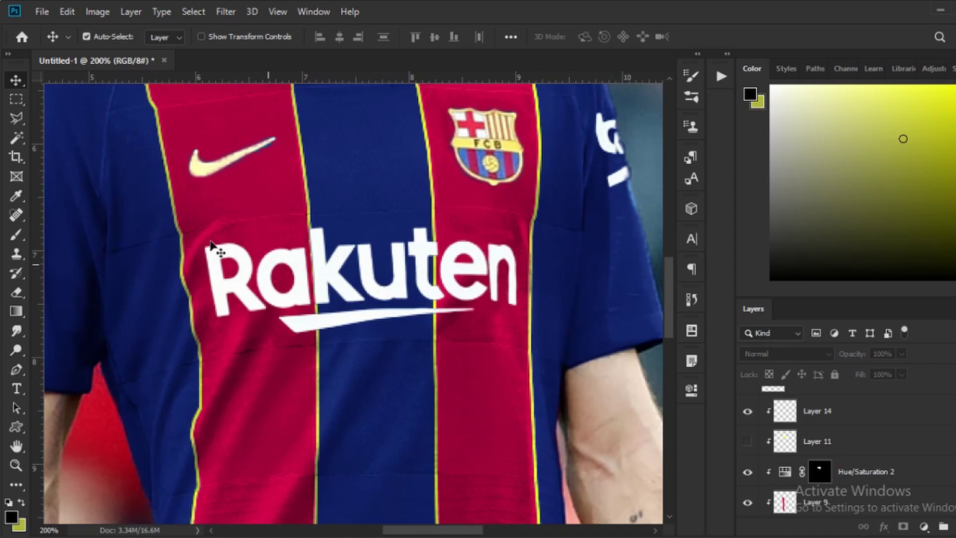
{"action": "left_click", "coordinate": [85, 177]}
{"action": "left_click", "coordinate": [872, 438]}
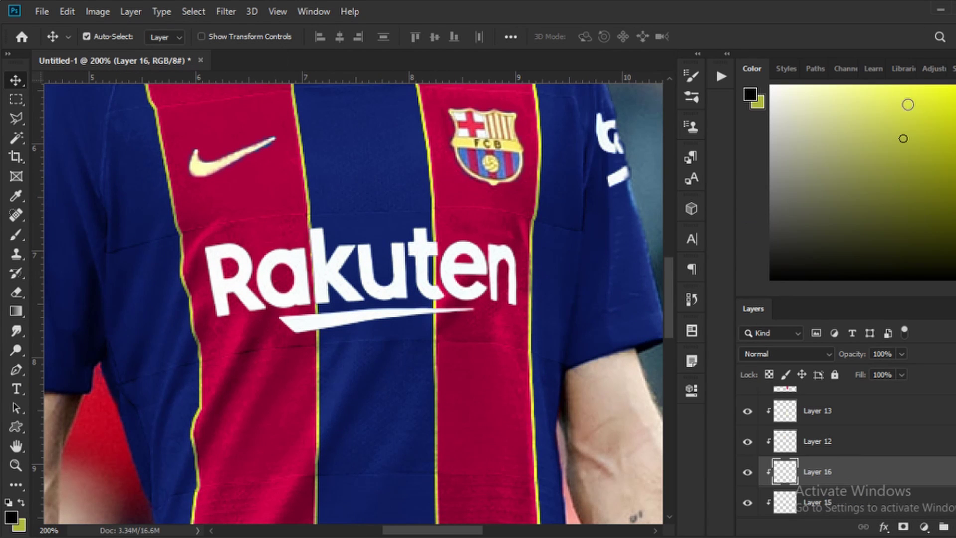
{"action": "left_click", "coordinate": [955, 100]}
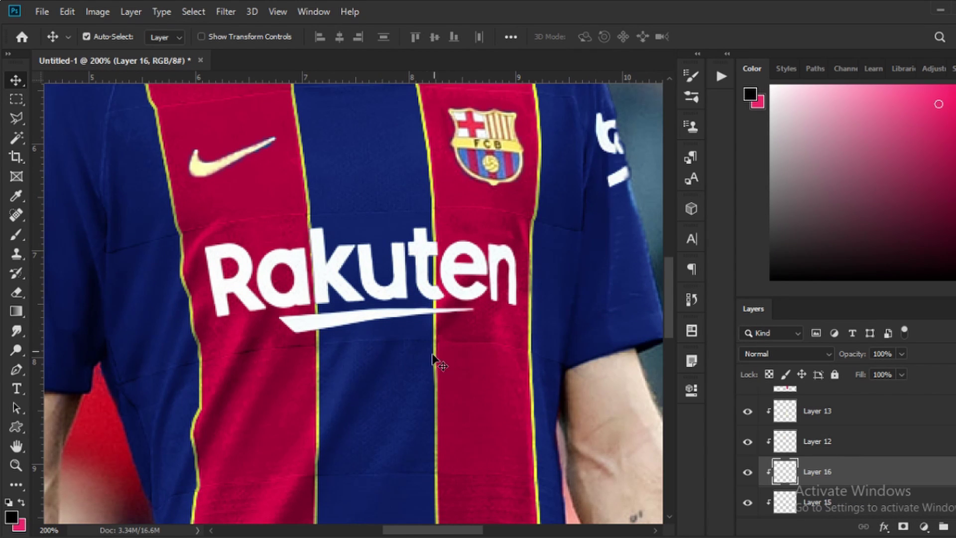
- Trace a tapering panel along the inner side of the sleeve beside the Nike logo with the Pen tool and make it a selection
{"action": "key", "text": "p"}
{"action": "scroll", "coordinate": [342, 203], "scroll_direction": "up", "scroll_amount": 2}
{"action": "scroll", "coordinate": [342, 203], "scroll_direction": "left", "scroll_amount": 5}
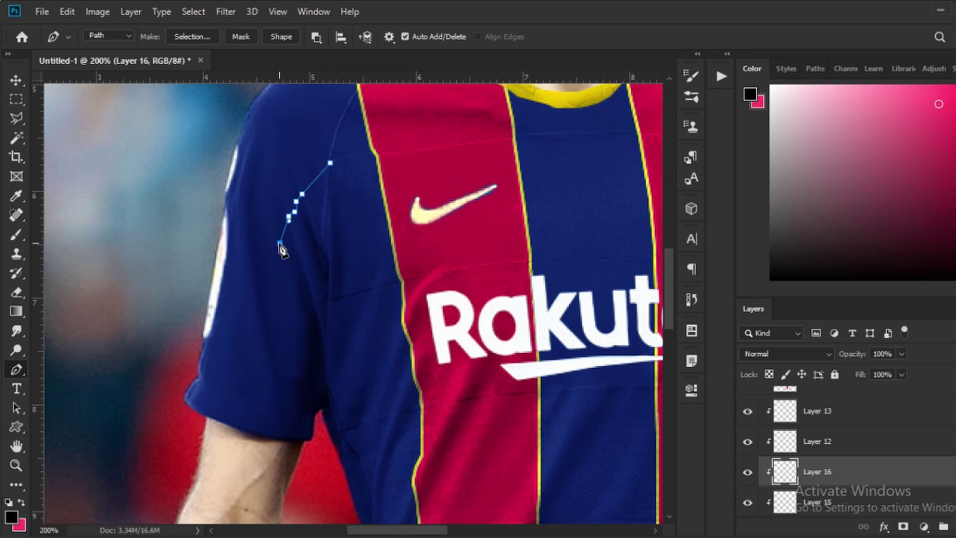
{"action": "left_click", "coordinate": [253, 326]}
{"action": "scroll", "coordinate": [236, 388], "scroll_direction": "down", "scroll_amount": 1}
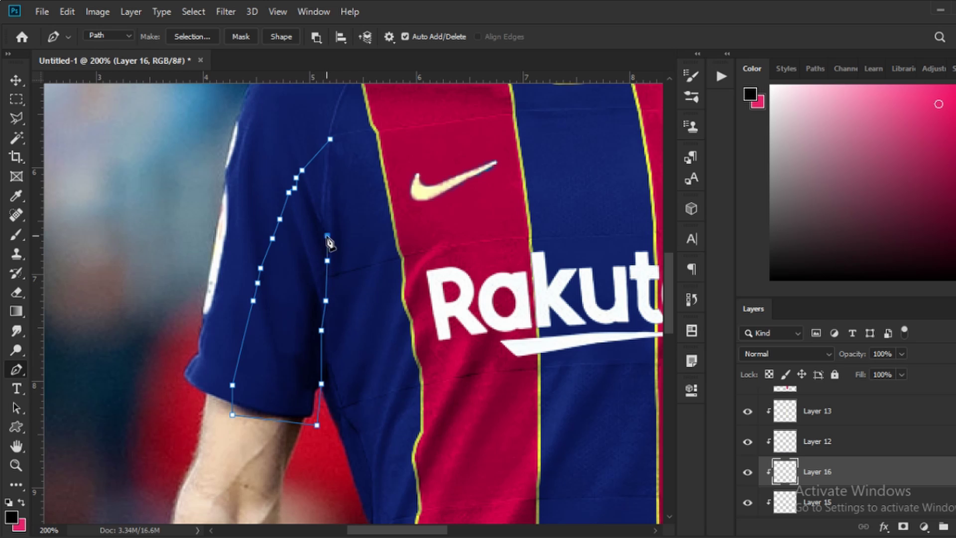
{"action": "left_click", "coordinate": [330, 139]}
{"action": "key", "text": "ctrl+Return"}
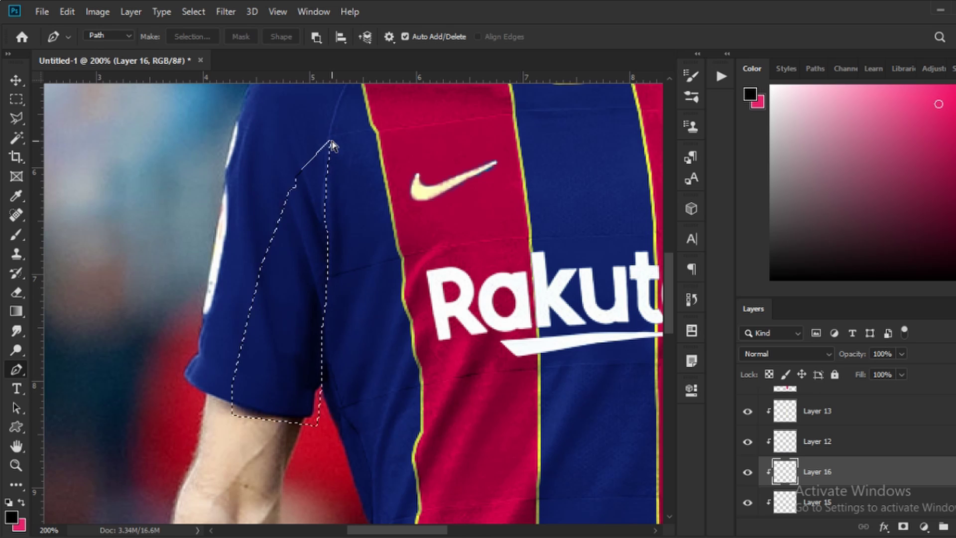
- Fill the traced sleeve panel with the pinkish red on Layer 16 and set its blend mode to Color
{"action": "key", "text": "ctrl+BackSpace"}
{"action": "key", "text": "ctrl+d"}
{"action": "left_click", "coordinate": [784, 354]}
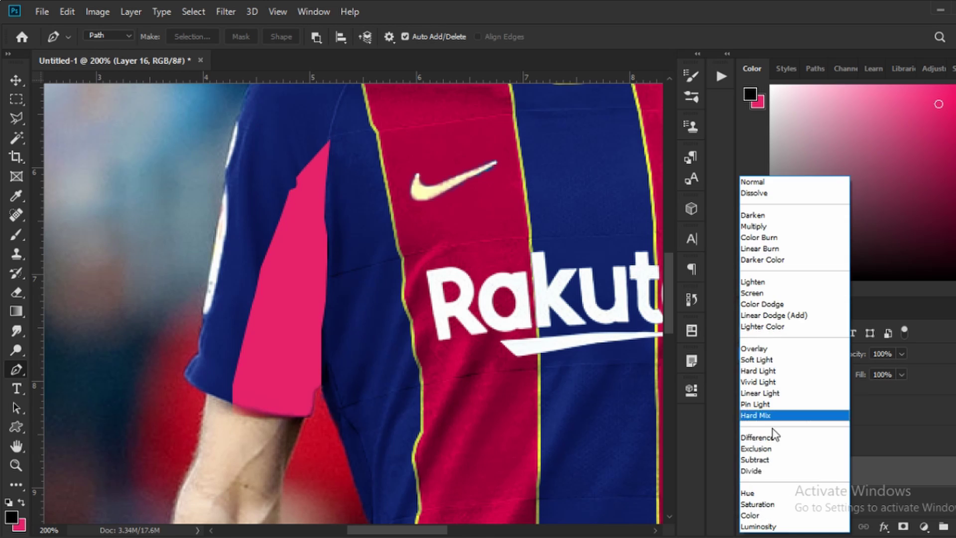
{"action": "left_click", "coordinate": [766, 512]}
{"action": "left_click", "coordinate": [766, 512]}
{"action": "left_click", "coordinate": [781, 351]}
{"action": "left_click", "coordinate": [770, 183]}
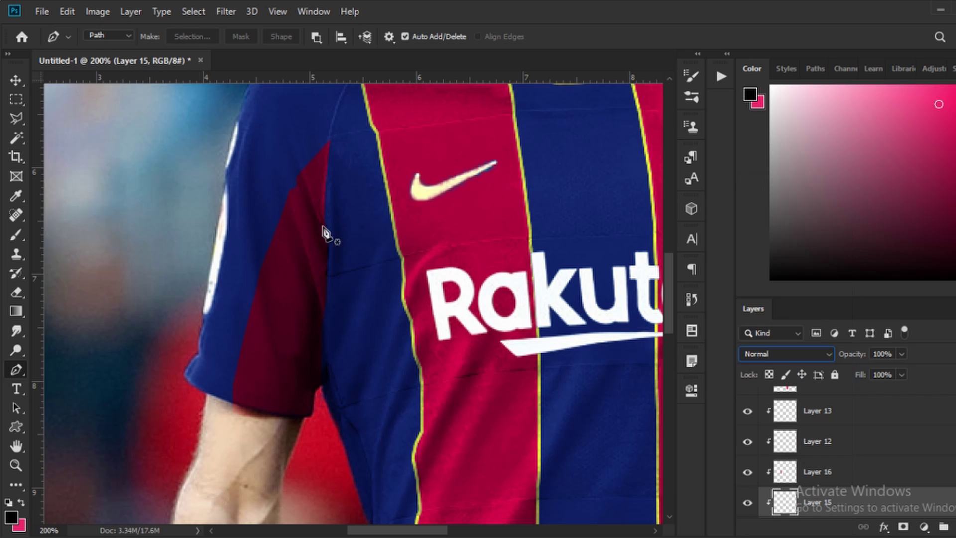
- Try the Linear Light blend mode on Layer 16
{"action": "key", "text": "v"}
{"action": "left_click", "coordinate": [802, 471]}
{"action": "left_click", "coordinate": [797, 354]}
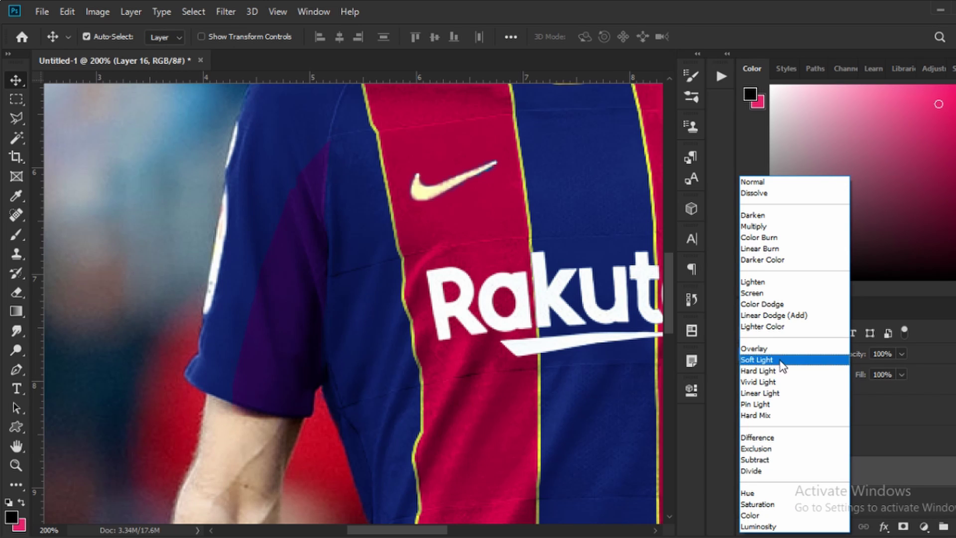
{"action": "left_click", "coordinate": [759, 393]}
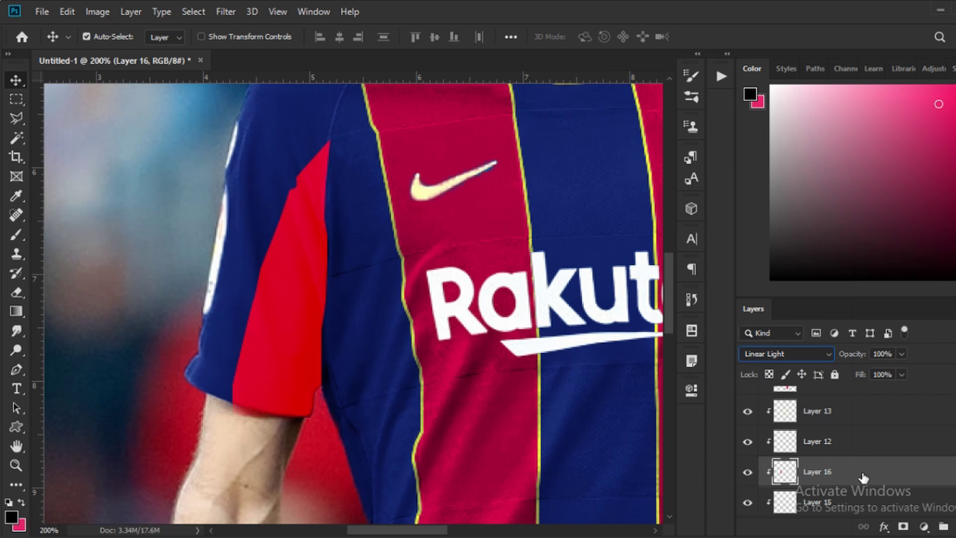
- Split Layer 16's Blend If black point for the underlying layer and set its blend mode to Color
{"action": "double_click", "coordinate": [881, 478]}
{"action": "left_click_drag", "start_coordinate": [632, 373], "coordinate": [673, 371]}
{"action": "left_click", "coordinate": [930, 113]}
{"action": "left_click", "coordinate": [812, 353]}
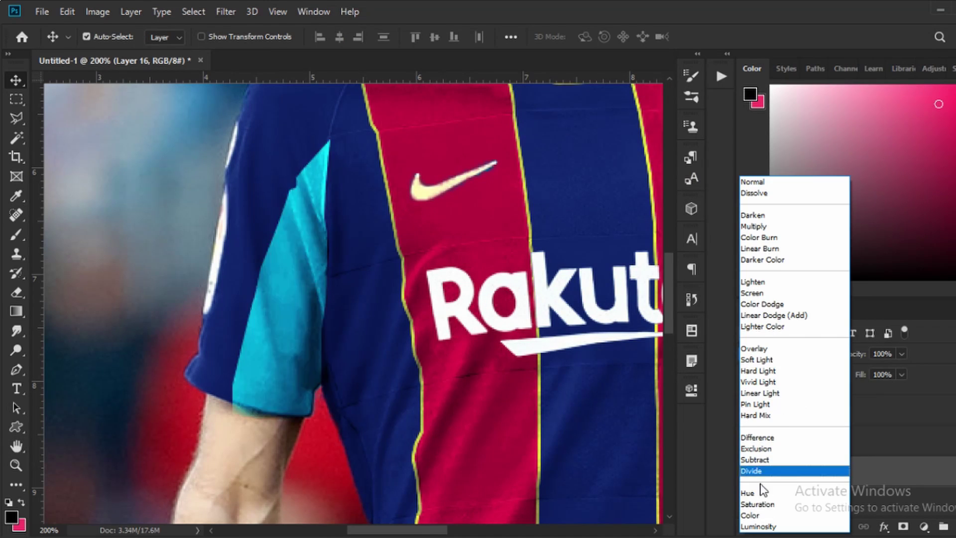
{"action": "left_click", "coordinate": [752, 515]}
- Brighten the red sleeve panel by filling Layer 16's outline with white on the Brightness/Contrast 1 mask
{"action": "left_click", "coordinate": [775, 469], "text": "ctrl"}
{"action": "scroll", "coordinate": [792, 478], "scroll_direction": "down", "scroll_amount": 2}
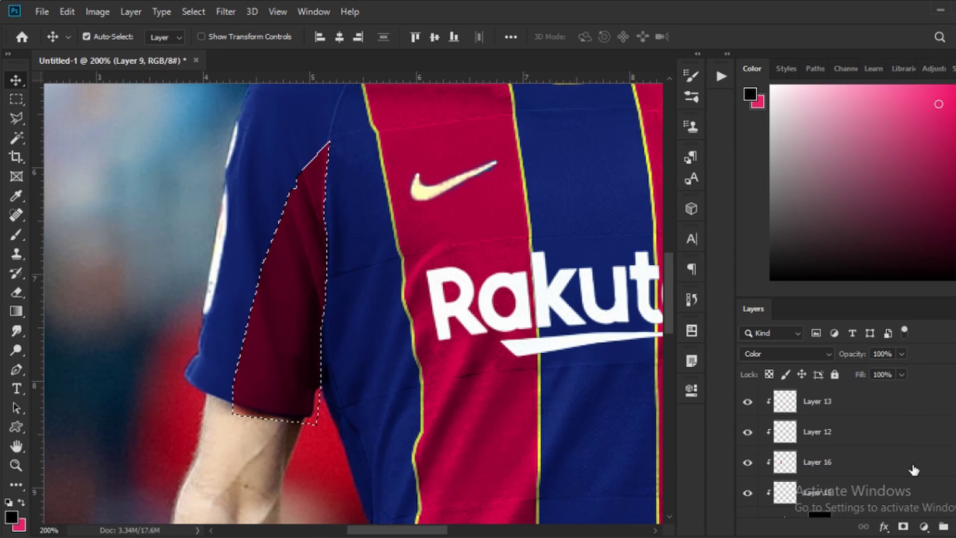
{"action": "left_click", "coordinate": [819, 462]}
{"action": "key", "text": "ctrl+BackSpace"}
{"action": "key", "text": "ctrl+d"}
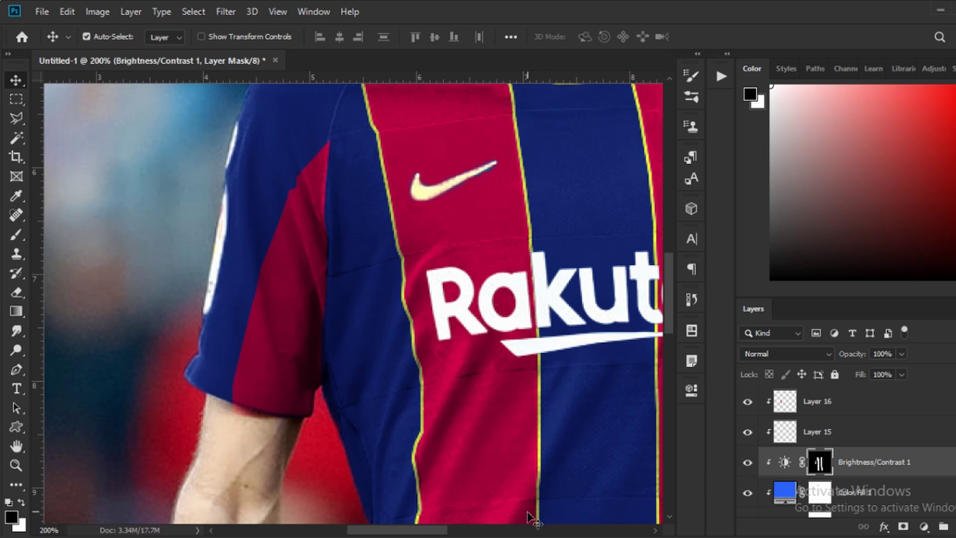
{"action": "left_click_drag", "start_coordinate": [419, 530], "coordinate": [439, 530]}
{"action": "left_click", "coordinate": [155, 400]}
{"action": "scroll", "coordinate": [889, 437], "scroll_direction": "down", "scroll_amount": 2}
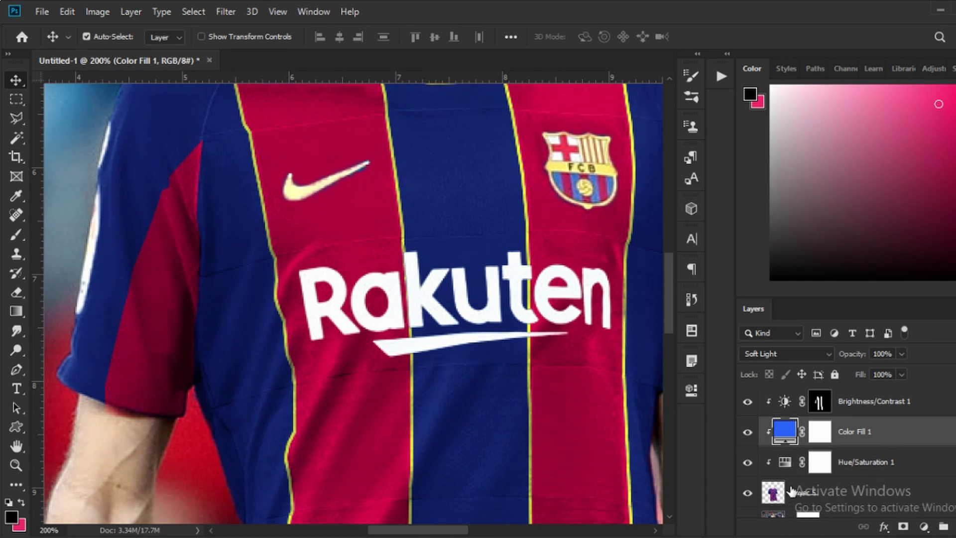
{"action": "left_click", "coordinate": [792, 491]}
{"action": "left_click", "coordinate": [18, 118]}
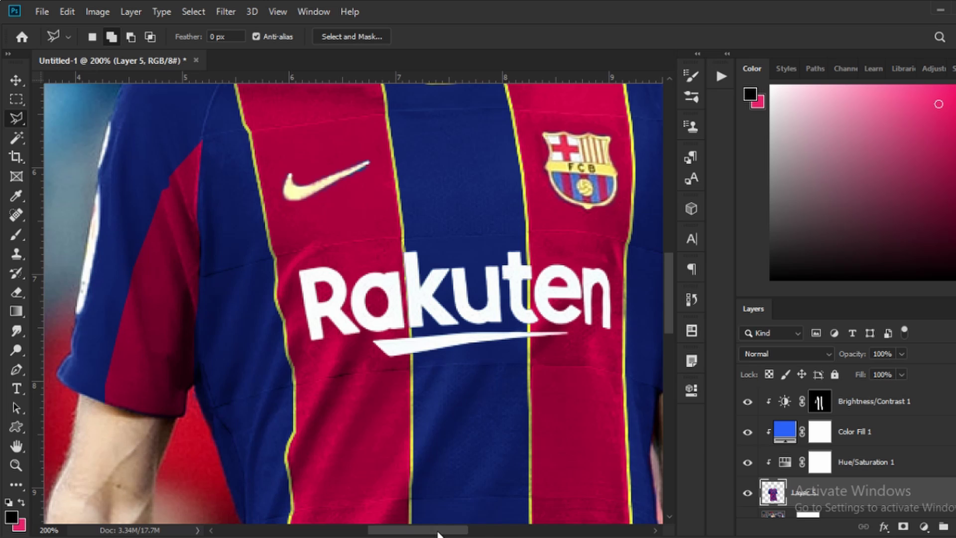
- Add a new clipped layer directly above the Brightness/Contrast 1 adjustment
{"action": "left_click_drag", "start_coordinate": [438, 531], "coordinate": [493, 531]}
{"action": "scroll", "coordinate": [463, 403], "scroll_direction": "up", "scroll_amount": 1}
{"action": "left_click", "coordinate": [16, 80]}
{"action": "left_click", "coordinate": [786, 432]}
{"action": "scroll", "coordinate": [797, 438], "scroll_direction": "up", "scroll_amount": 2}
{"action": "left_click", "coordinate": [820, 463]}
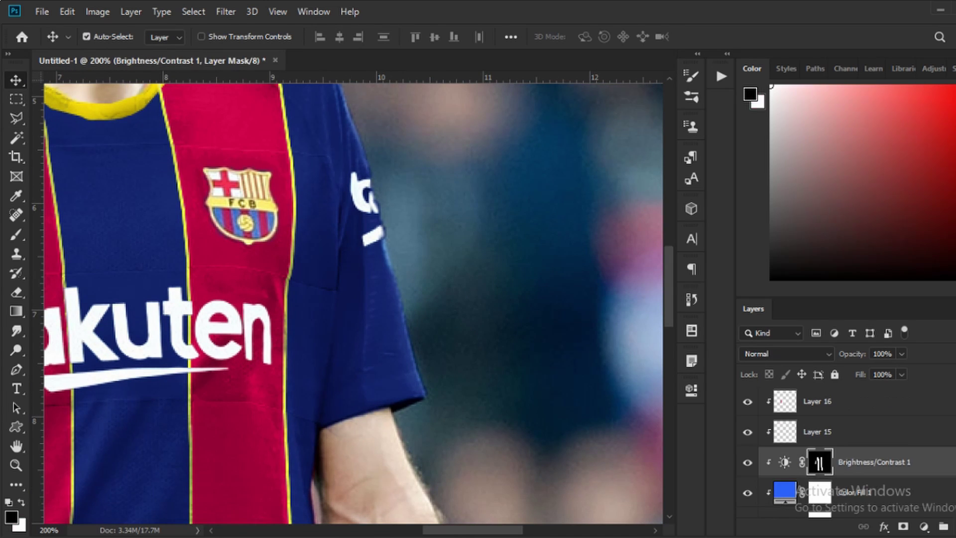
{"action": "left_click", "coordinate": [955, 526]}
- Trace the inner panel of the sleeve beside the club crest, fill it with pinkish red and blend it as Color
{"action": "key", "text": "p"}
{"action": "scroll", "coordinate": [352, 213], "scroll_direction": "up", "scroll_amount": 1}
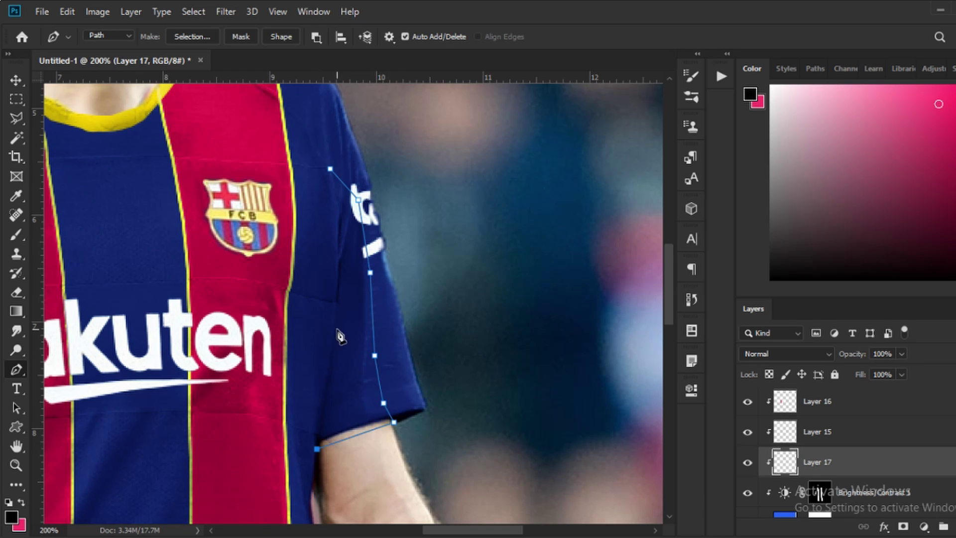
{"action": "key", "text": "ctrl+Return"}
{"action": "key", "text": "ctrl+BackSpace"}
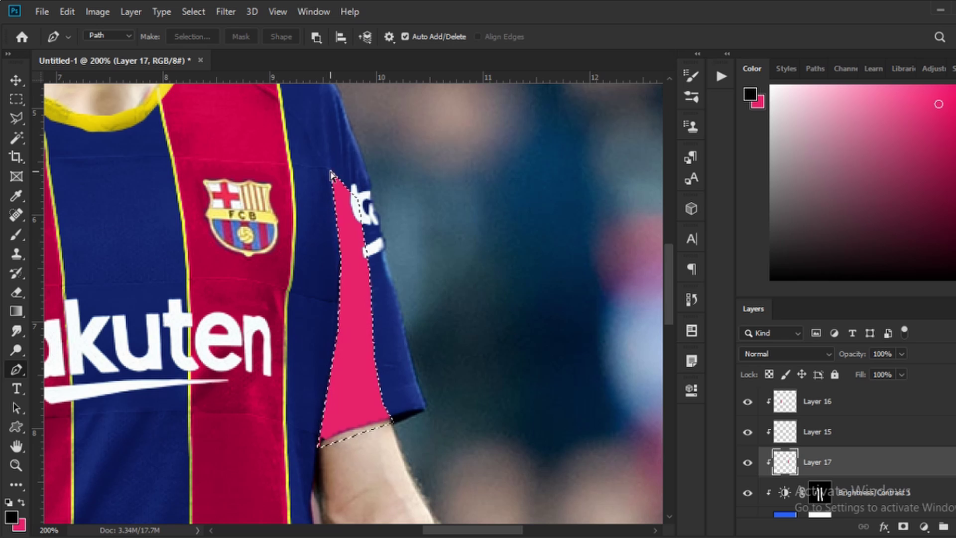
{"action": "left_click", "coordinate": [781, 353]}
{"action": "left_click", "coordinate": [761, 509]}
{"action": "key", "text": "v"}
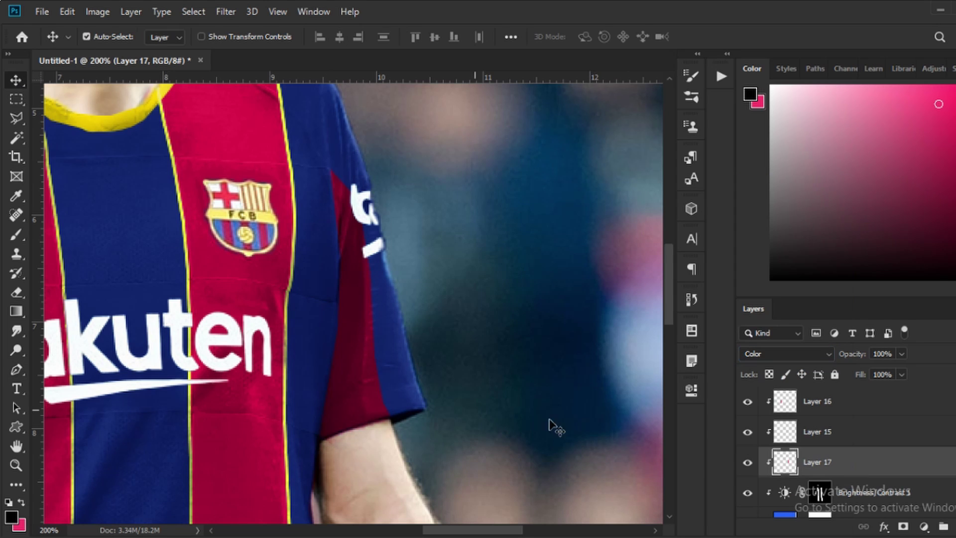
- Brighten the crest-side sleeve's red panel by adding its shape to the Brightness/Contrast 1 mask in white
{"action": "left_click", "coordinate": [820, 493]}
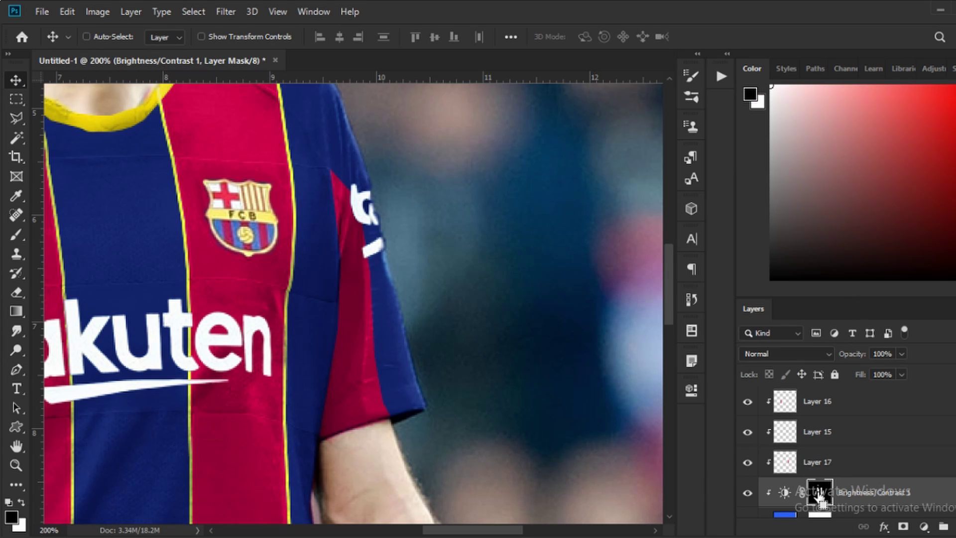
{"action": "key", "text": "ctrl+minus"}
{"action": "key", "text": "ctrl+minus"}
{"action": "key", "text": "ctrl+minus"}
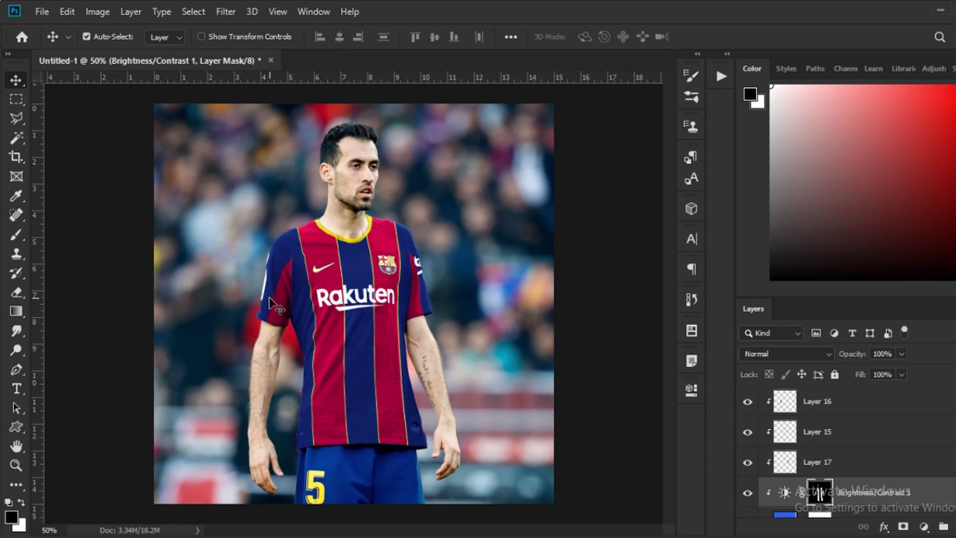
- Load Layer 16's sleeve panel as a selection and add a new layer directly beneath it
{"action": "left_click", "coordinate": [847, 401]}
{"action": "left_click", "coordinate": [790, 401], "text": "ctrl"}
{"action": "left_click", "coordinate": [790, 431]}
{"action": "key", "text": "ctrl+shift+alt+n"}
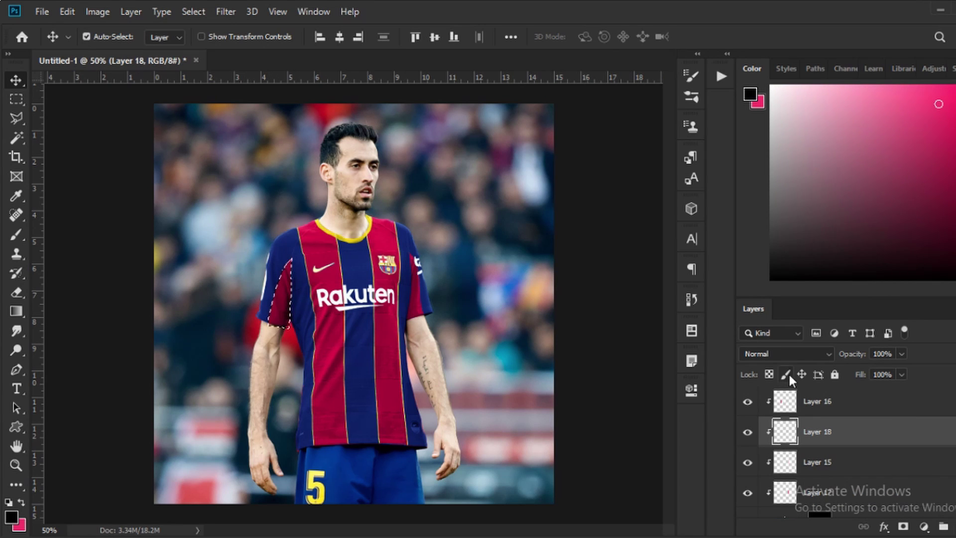
- Set the background colour to yellow #ffeb2b
{"action": "key", "text": "i"}
{"action": "left_click", "coordinate": [757, 102]}
{"action": "type", "text": "ffeb2b"}
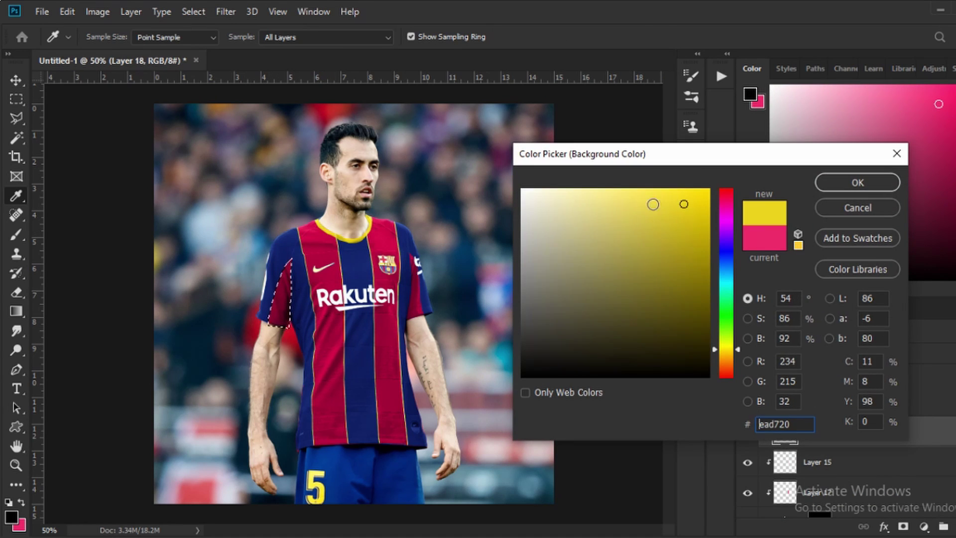
{"action": "left_click", "coordinate": [851, 179]}
- Expand the sleeve panel selection and fill it with yellow on Layer 18 beneath the red panel
{"action": "key", "text": "ctrl+plus"}
{"action": "key", "text": "ctrl+plus"}
{"action": "key", "text": "ctrl+plus"}
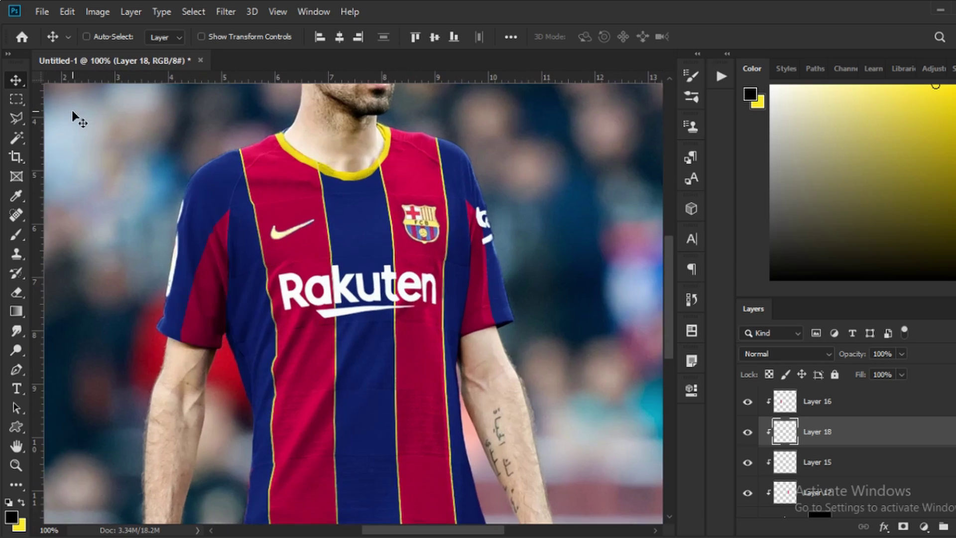
{"action": "key", "text": "alt+s"}
{"action": "key", "text": "m"}
{"action": "key", "text": "e"}
{"action": "key", "text": "Return"}
{"action": "key", "text": "ctrl+BackSpace"}
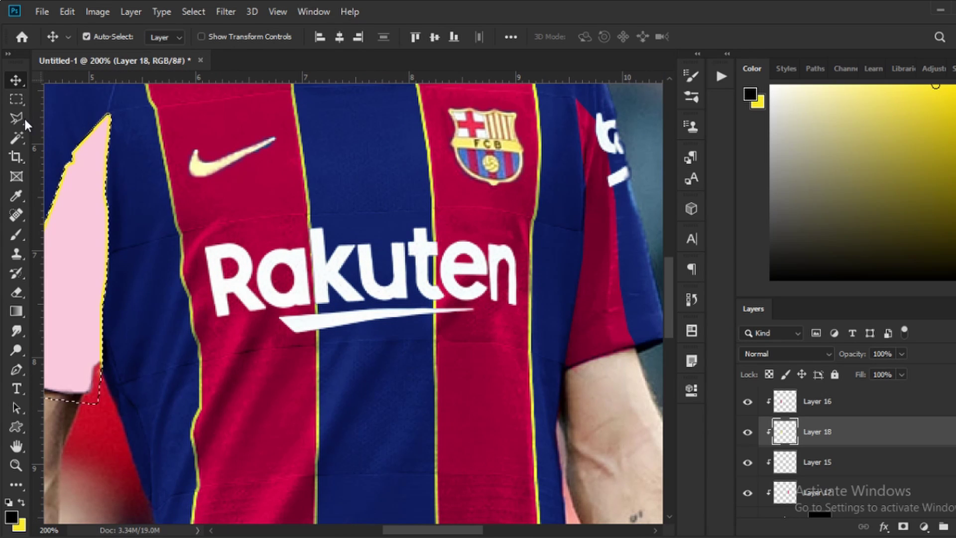
{"action": "key", "text": "ctrl+d"}
- Cut away Layer 18's yellow fill along the torso side of the sleeve panel with a polygonal lasso selection
{"action": "key", "text": "l"}
{"action": "left_click", "coordinate": [120, 87]}
{"action": "left_click", "coordinate": [196, 407]}
{"action": "left_click_drag", "start_coordinate": [196, 407], "coordinate": [351, 407]}
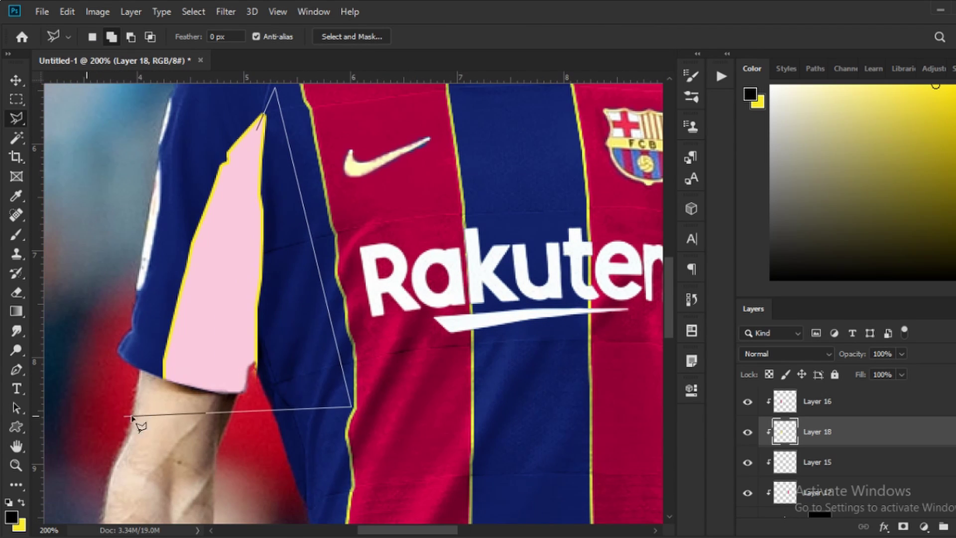
{"action": "left_click", "coordinate": [157, 418]}
{"action": "left_click", "coordinate": [251, 167]}
{"action": "left_click", "coordinate": [257, 129]}
{"action": "key", "text": "Delete"}
{"action": "key", "text": "ctrl+d"}
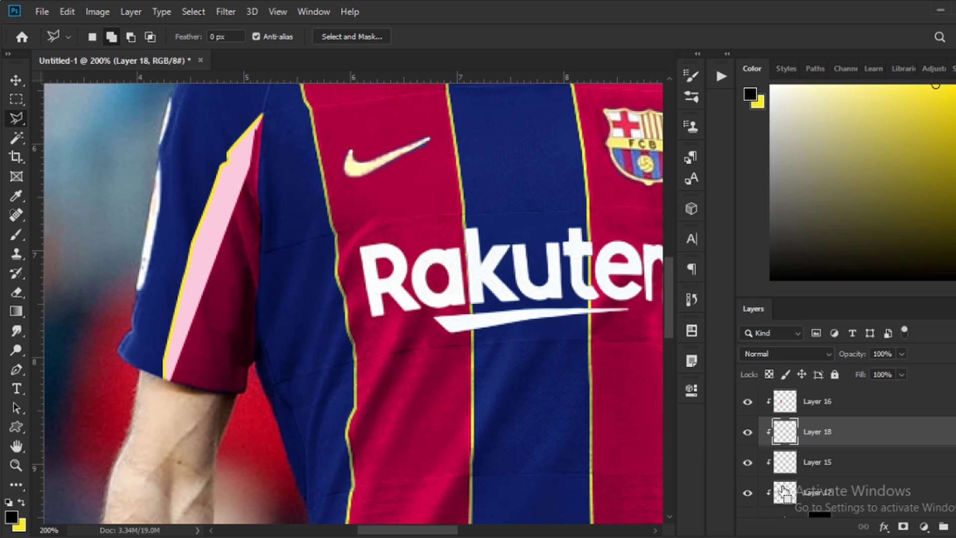
- Load Layer 16's red sleeve panel as a selection and delete the fill inside it from Layer 18, leaving a thin yellow edge
{"action": "left_click", "coordinate": [793, 464], "text": "ctrl"}
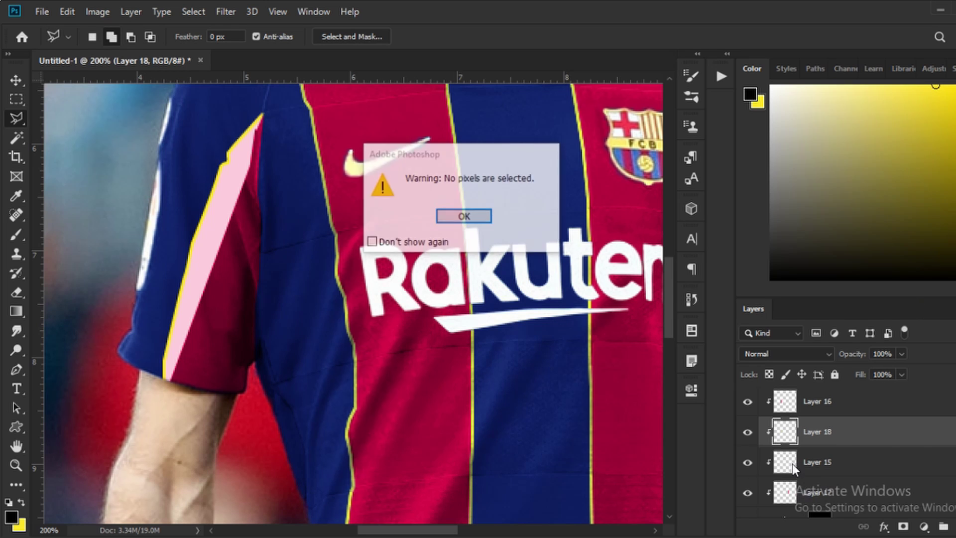
{"action": "left_click", "coordinate": [463, 216]}
{"action": "scroll", "coordinate": [865, 496], "scroll_direction": "down", "scroll_amount": 1}
{"action": "scroll", "coordinate": [865, 496], "scroll_direction": "up", "scroll_amount": 2}
{"action": "left_click", "coordinate": [787, 432], "text": "ctrl"}
{"action": "key", "text": "Delete"}
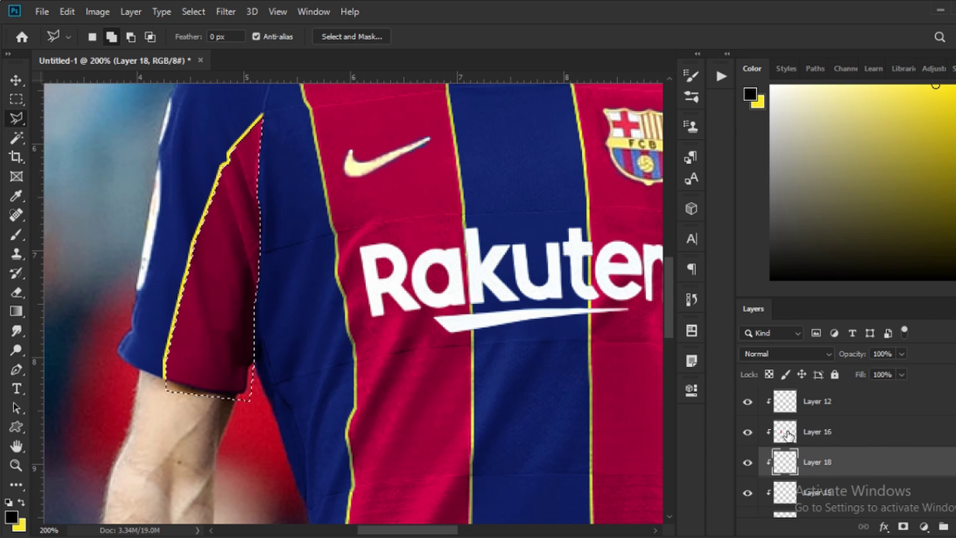
{"action": "key", "text": "ctrl+d"}
- Blend Layer 18's yellow edge into the sleeve's shadows by raising the dark end of its Underlying Layer Blend If range
{"action": "double_click", "coordinate": [897, 472]}
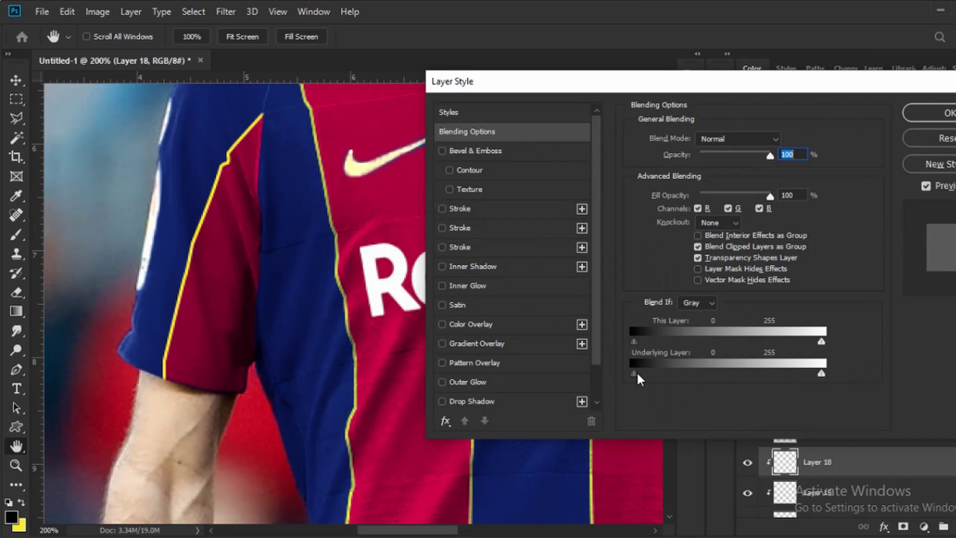
{"action": "left_click_drag", "start_coordinate": [633, 373], "coordinate": [664, 378]}
{"action": "left_click", "coordinate": [937, 113]}
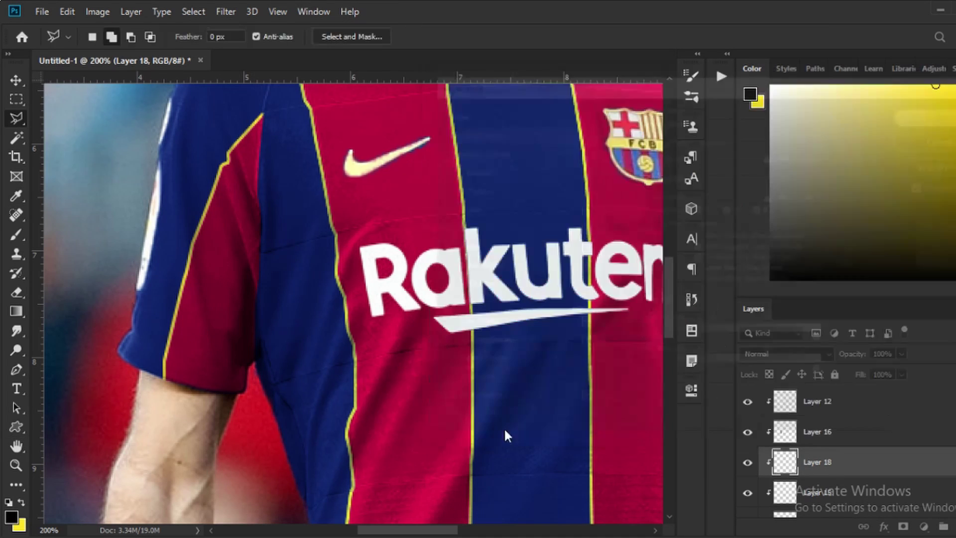
- Load Layer 17's red panel on the opposite sleeve as a selection and add a new layer directly above it
{"action": "left_click_drag", "start_coordinate": [446, 530], "coordinate": [505, 530]}
{"action": "left_click", "coordinate": [22, 75]}
{"action": "left_click", "coordinate": [412, 299]}
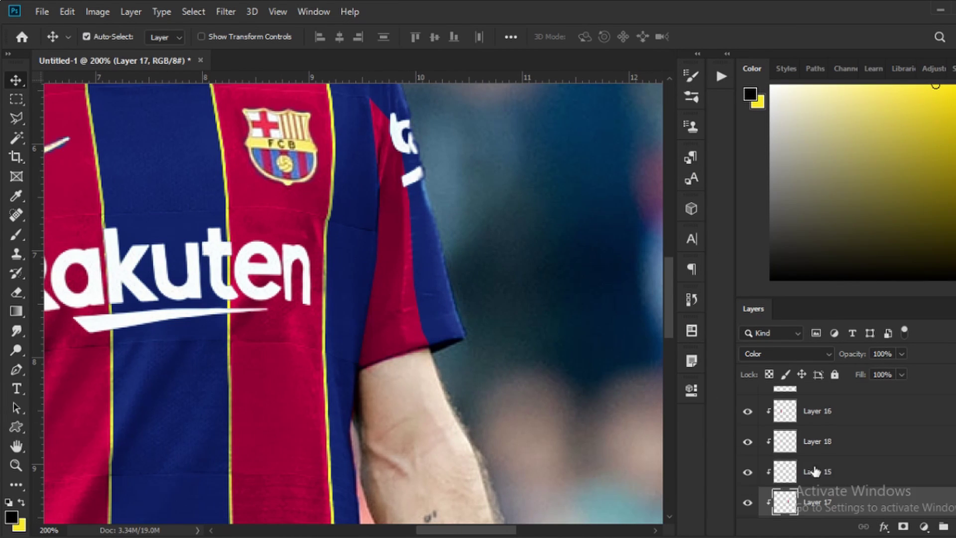
{"action": "scroll", "coordinate": [812, 471], "scroll_direction": "down", "scroll_amount": 1}
{"action": "left_click", "coordinate": [790, 467], "text": "ctrl"}
{"action": "key", "text": "ctrl+shift+alt+n"}
- Expand the sleeve panel selection and fill it with the yellow background colour on Layer 19
{"action": "key", "text": "alt+s"}
{"action": "key", "text": "m"}
{"action": "key", "text": "e"}
{"action": "key", "text": "Return"}
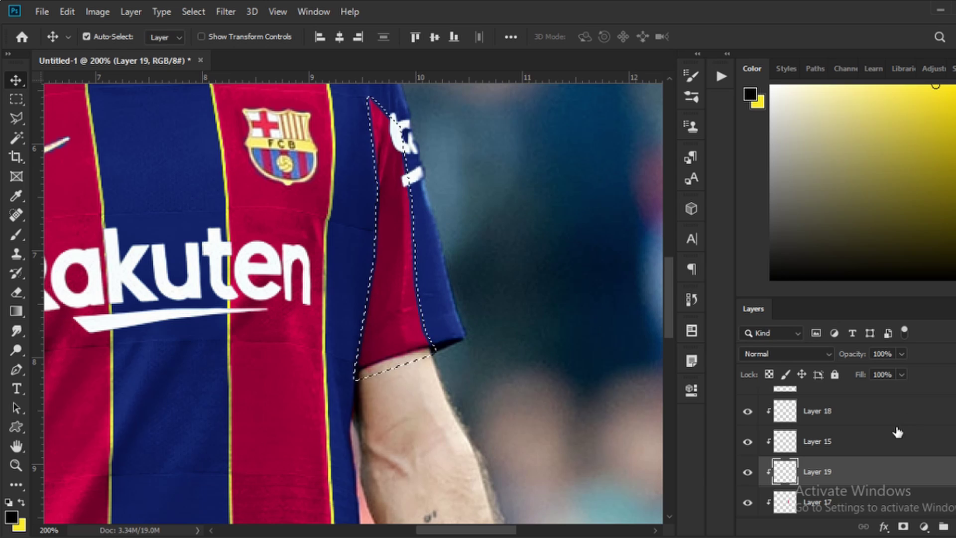
{"action": "key", "text": "ctrl+BackSpace"}
{"action": "key", "text": "ctrl+d"}
- Reload Layer 17's panel selection, extend it over the torso side with the polygonal lasso, and delete that area from Layer 19
{"action": "scroll", "coordinate": [777, 438], "scroll_direction": "down", "scroll_amount": 1}
{"action": "left_click", "coordinate": [772, 439], "text": "ctrl"}
{"action": "scroll", "coordinate": [316, 228], "scroll_direction": "up", "scroll_amount": 1}
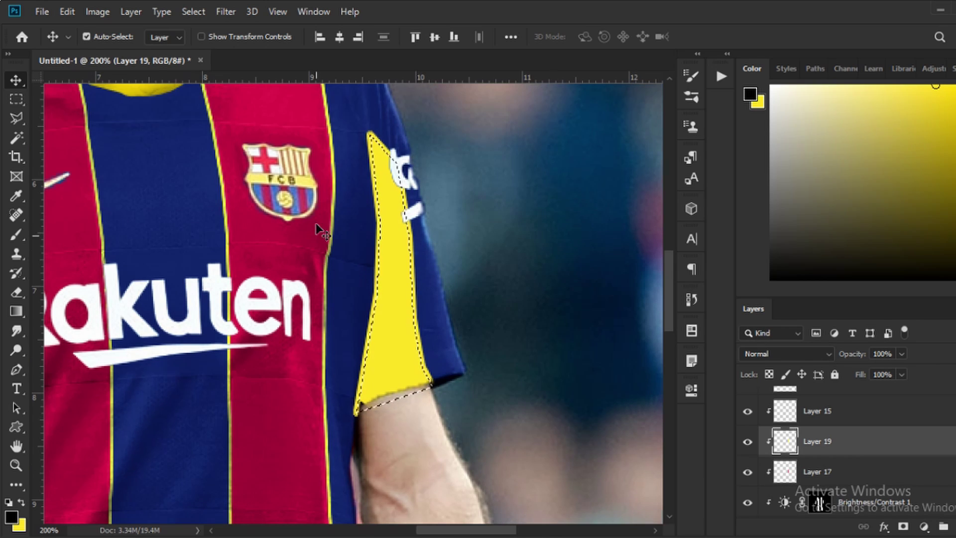
{"action": "left_click", "coordinate": [16, 118]}
{"action": "left_click", "coordinate": [370, 133]}
{"action": "left_click", "coordinate": [354, 89]}
{"action": "left_click", "coordinate": [269, 466]}
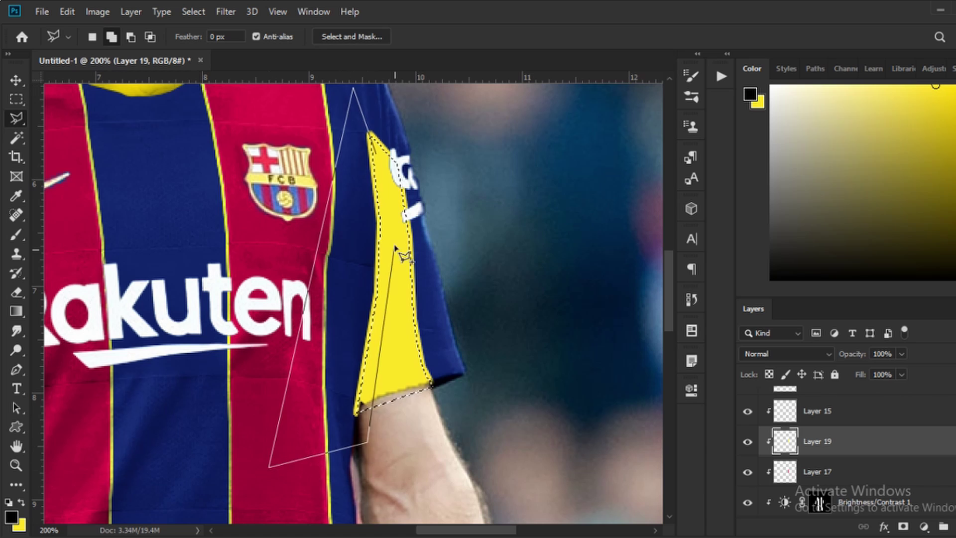
{"action": "left_click", "coordinate": [367, 441]}
{"action": "left_click", "coordinate": [372, 406]}
{"action": "left_click", "coordinate": [379, 153]}
{"action": "key", "text": "Delete"}
{"action": "key", "text": "ctrl+d"}
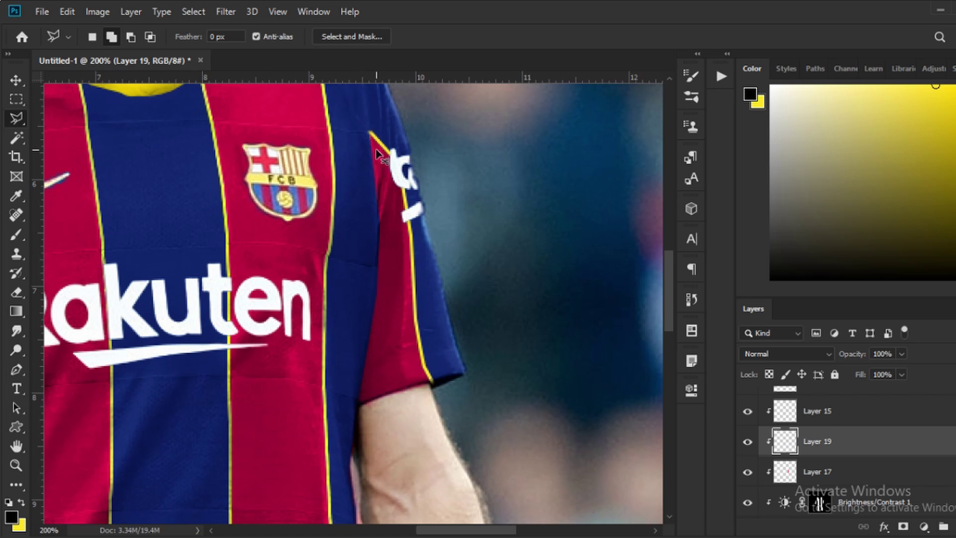
- Soften Layer 19's yellow edge in the dark areas by splitting the Underlying Layer black point in its Blend If settings
{"action": "double_click", "coordinate": [851, 455]}
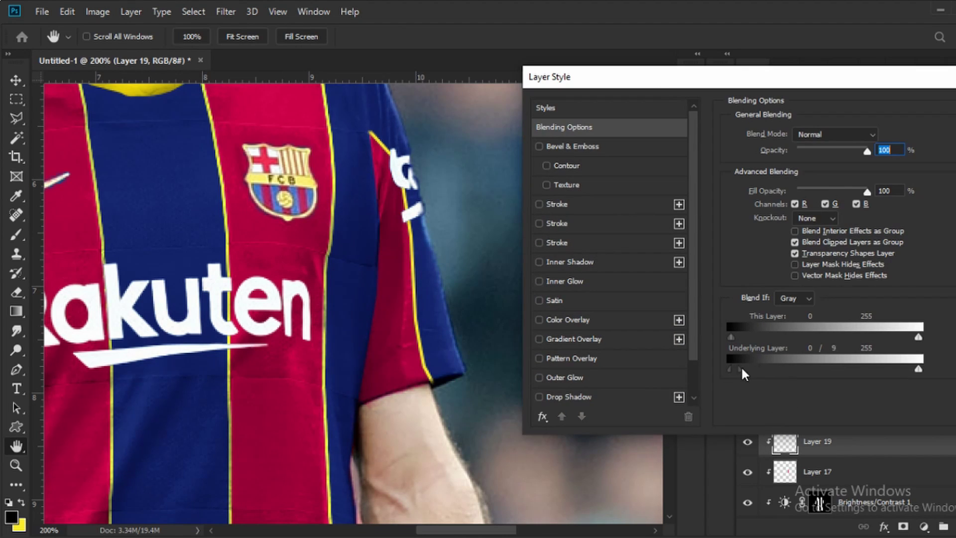
{"action": "key", "text": "Return"}
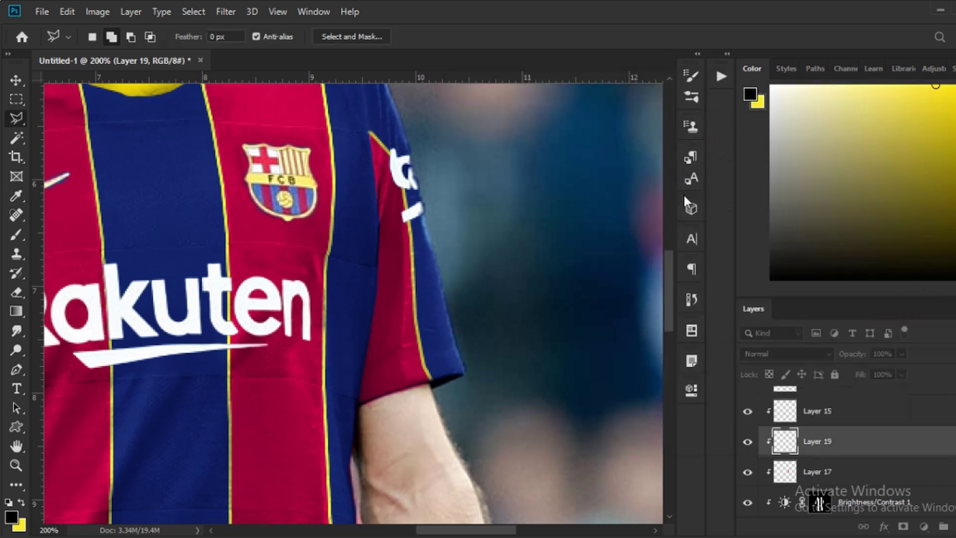
{"action": "key", "text": "ctrl+minus"}
{"action": "key", "text": "ctrl+minus"}
{"action": "key", "text": "ctrl+minus"}
{"action": "key", "text": "ctrl+minus"}
{"action": "key", "text": "ctrl+plus"}
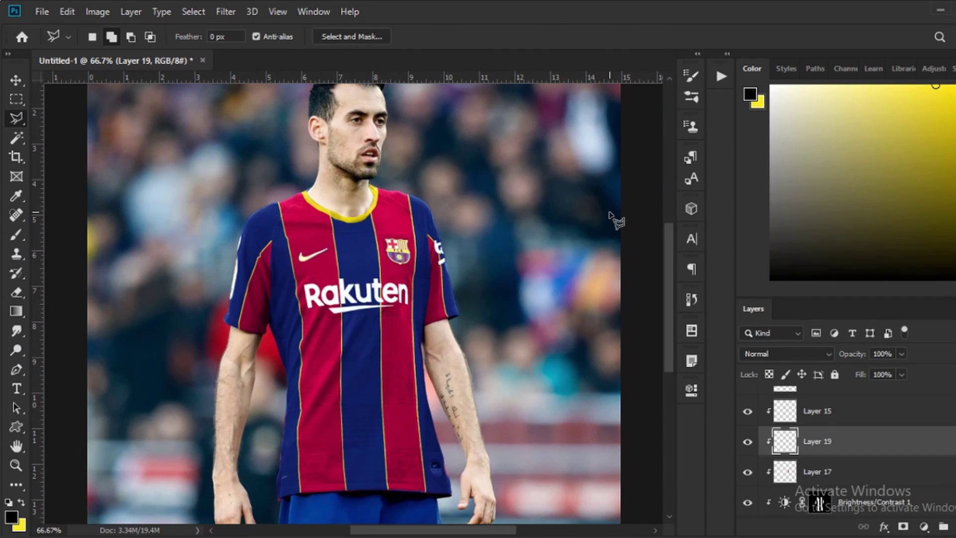
- Change the Color Fill 1 layer's blue to #2b80ff
{"action": "left_click", "coordinate": [16, 81]}
{"action": "scroll", "coordinate": [817, 449], "scroll_direction": "down", "scroll_amount": 2}
{"action": "left_click", "coordinate": [812, 464]}
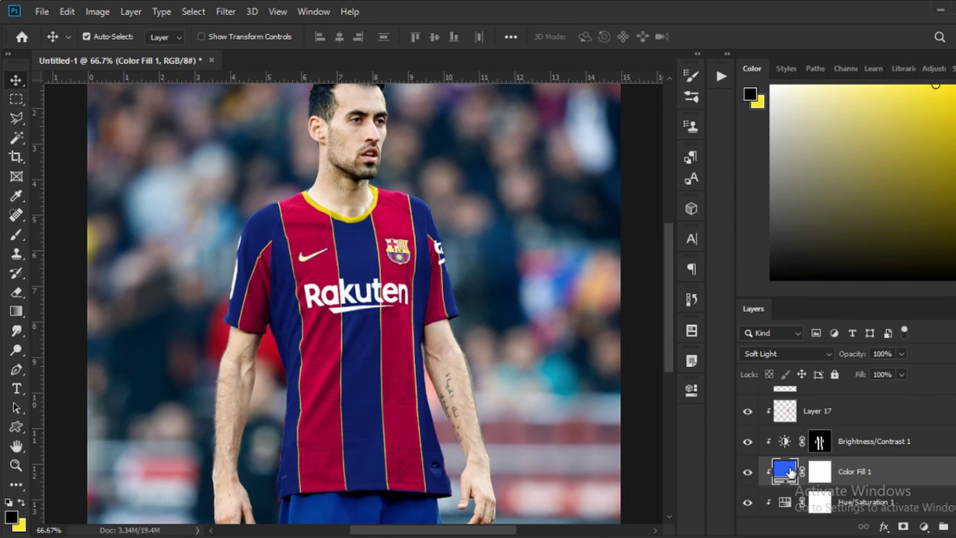
{"action": "scroll", "coordinate": [792, 473], "scroll_direction": "down", "scroll_amount": 1}
{"action": "double_click", "coordinate": [786, 444]}
{"action": "mouse_move", "coordinate": [634, 212]}
{"action": "left_mouse_down"}
{"action": "mouse_move", "coordinate": [713, 188]}
{"action": "mouse_move", "coordinate": [674, 184]}
{"action": "left_mouse_up"}
{"action": "left_click_drag", "start_coordinate": [728, 263], "coordinate": [727, 265]}
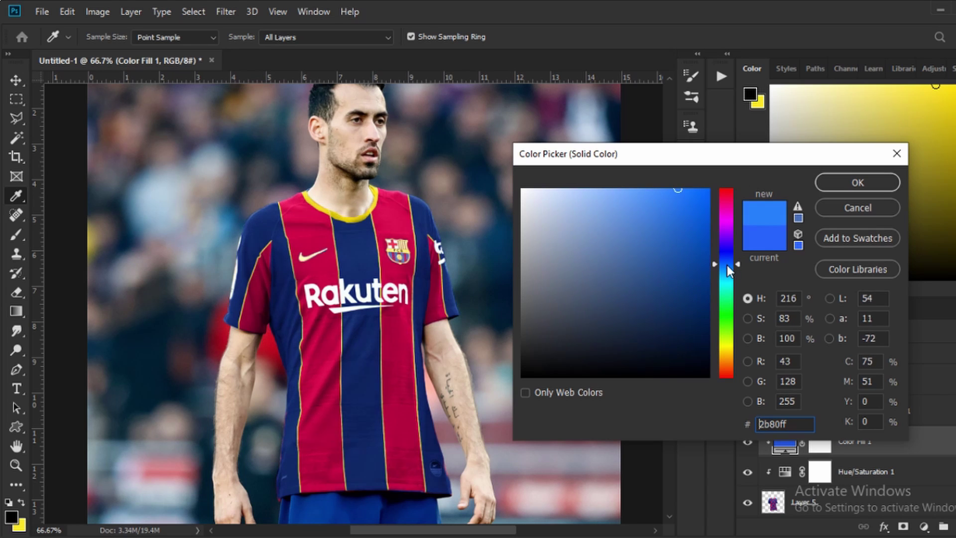
{"action": "left_click", "coordinate": [858, 183]}
- Set Color Fill 1 to Overlay blending and change its fill to a lighter, less saturated blue
{"action": "left_click", "coordinate": [787, 354]}
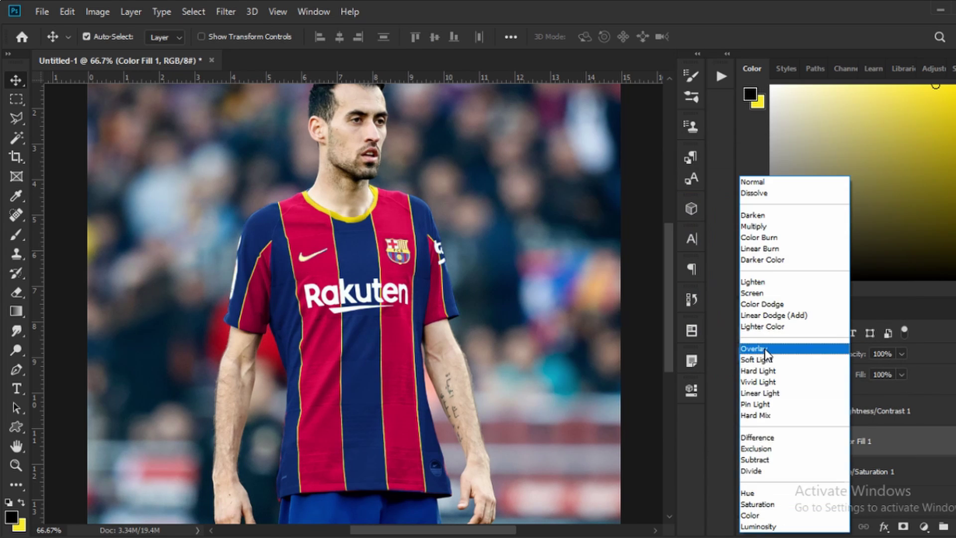
{"action": "left_click", "coordinate": [787, 345]}
{"action": "double_click", "coordinate": [785, 441]}
{"action": "left_click_drag", "start_coordinate": [725, 246], "coordinate": [726, 261]}
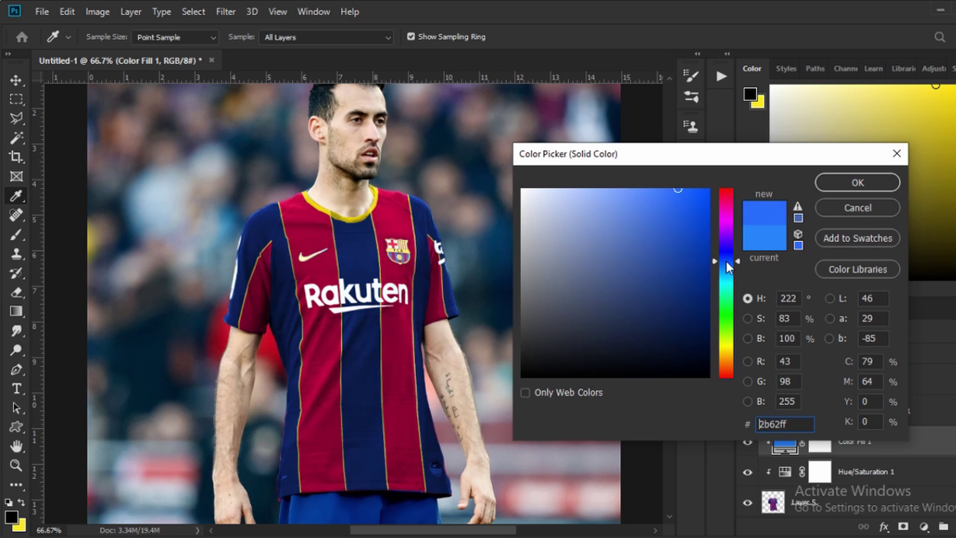
{"action": "mouse_move", "coordinate": [647, 219]}
{"action": "left_mouse_down"}
{"action": "mouse_move", "coordinate": [647, 184]}
{"action": "mouse_move", "coordinate": [658, 185]}
{"action": "left_mouse_up"}
{"action": "left_click_drag", "start_coordinate": [738, 264], "coordinate": [738, 260]}
{"action": "left_click_drag", "start_coordinate": [683, 223], "coordinate": [657, 187]}
{"action": "left_click", "coordinate": [884, 186]}
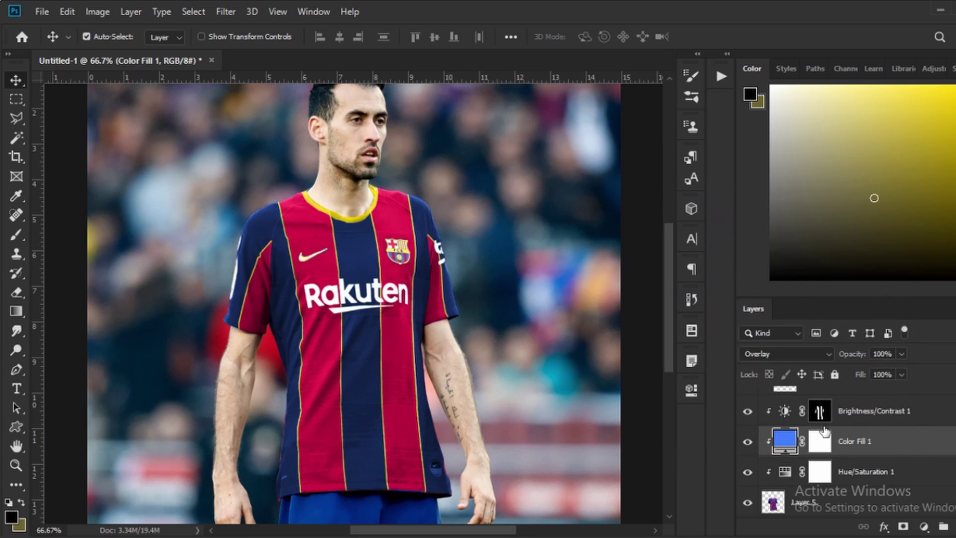
- Add a Brightness/Contrast adjustment above Hue/Saturation 1 and raise the jersey's brightness and contrast
{"action": "left_click", "coordinate": [820, 471]}
{"action": "left_click", "coordinate": [924, 526]}
{"action": "left_click", "coordinate": [918, 305]}
{"action": "left_click_drag", "start_coordinate": [578, 354], "coordinate": [590, 381]}
{"action": "left_click", "coordinate": [648, 263]}
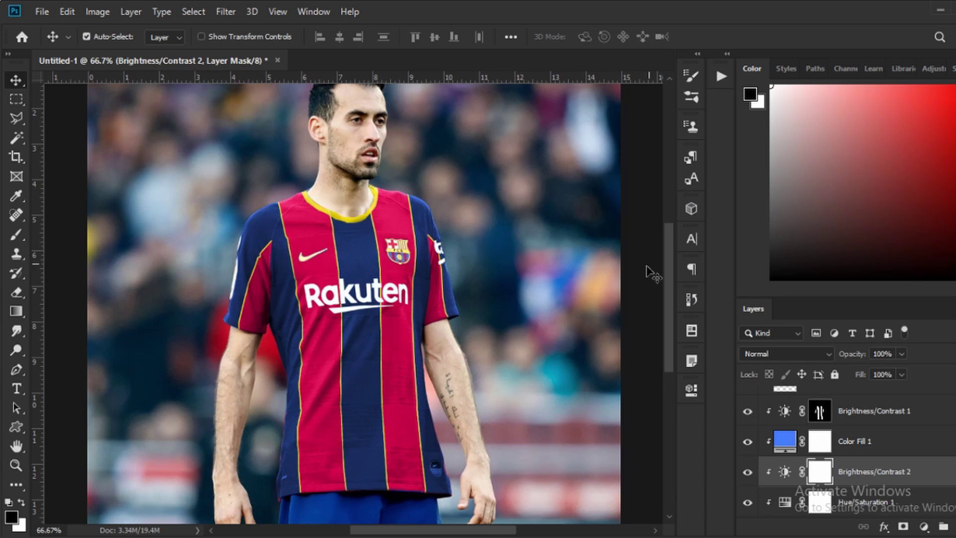
- Select the player's blue shorts on Layer 1 with the Quick Selection tool
{"action": "scroll", "coordinate": [374, 361], "scroll_direction": "down", "scroll_amount": 4}
{"action": "left_click", "coordinate": [365, 437]}
{"action": "left_click", "coordinate": [16, 139]}
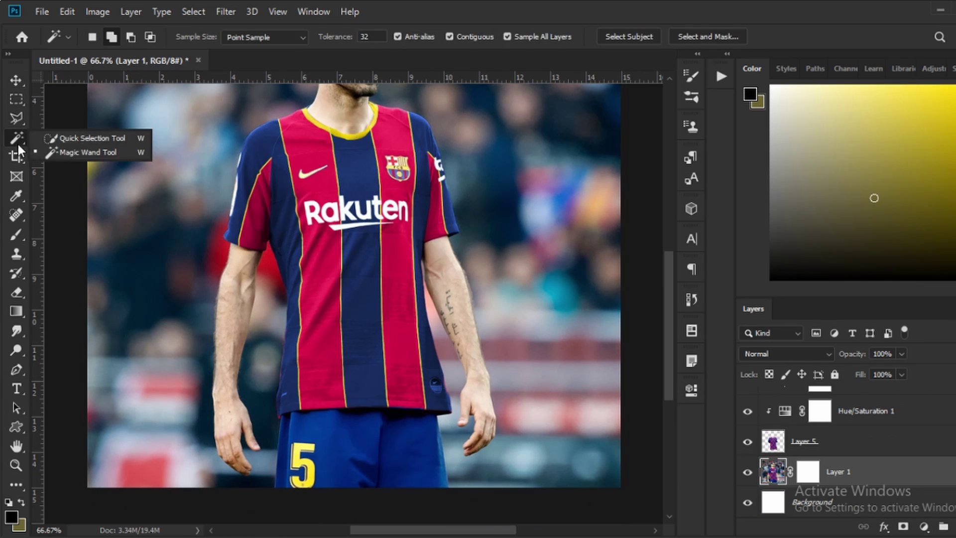
{"action": "left_click", "coordinate": [114, 138]}
{"action": "key", "text": "alt"}
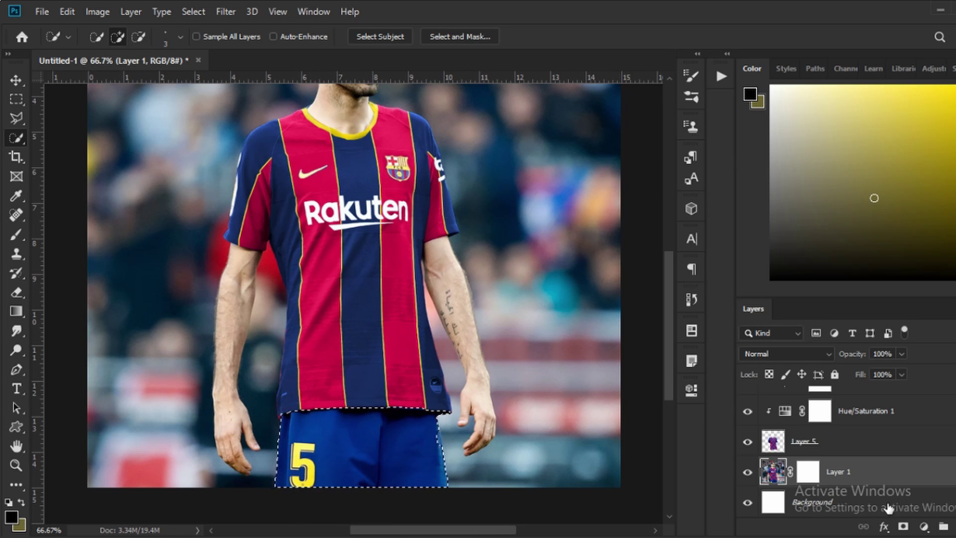
- Add a Hue/Saturation adjustment to the shorts selection with saturation -37 and lightness -10
{"action": "left_click", "coordinate": [924, 527]}
{"action": "left_click", "coordinate": [928, 380]}
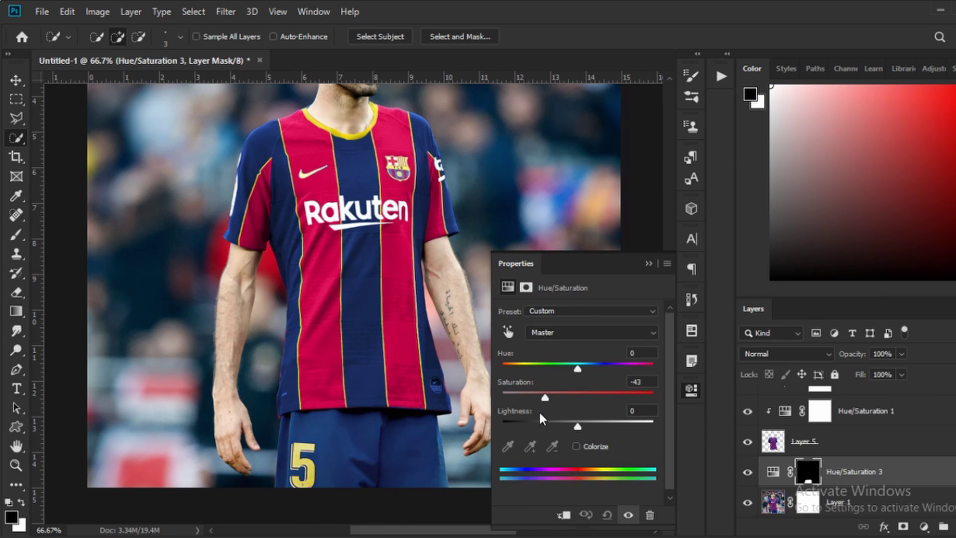
{"action": "left_click_drag", "start_coordinate": [545, 398], "coordinate": [571, 428]}
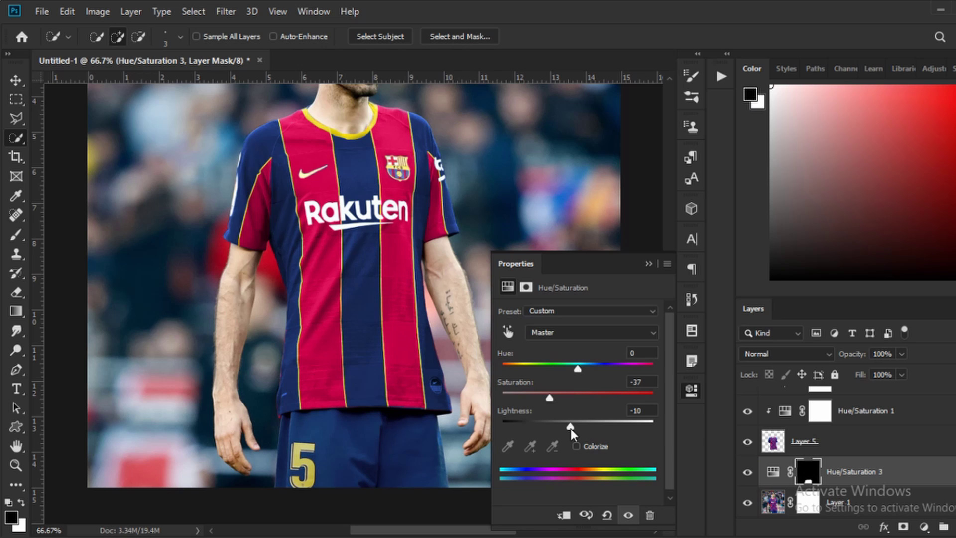
{"action": "left_click", "coordinate": [648, 263]}
- Load Layer 9's red stripe as a selection and add a new layer directly above Layer 10
{"action": "scroll", "coordinate": [354, 299], "scroll_direction": "up", "scroll_amount": 2}
{"action": "key", "text": "v"}
{"action": "scroll", "coordinate": [446, 368], "scroll_direction": "up", "scroll_amount": 2}
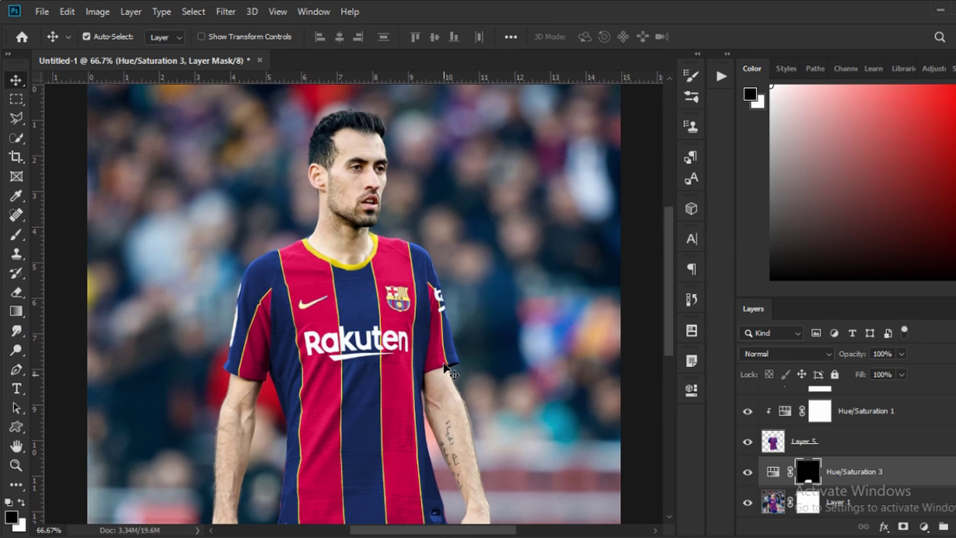
{"action": "left_click", "coordinate": [647, 356]}
{"action": "scroll", "coordinate": [527, 371], "scroll_direction": "down", "scroll_amount": 2}
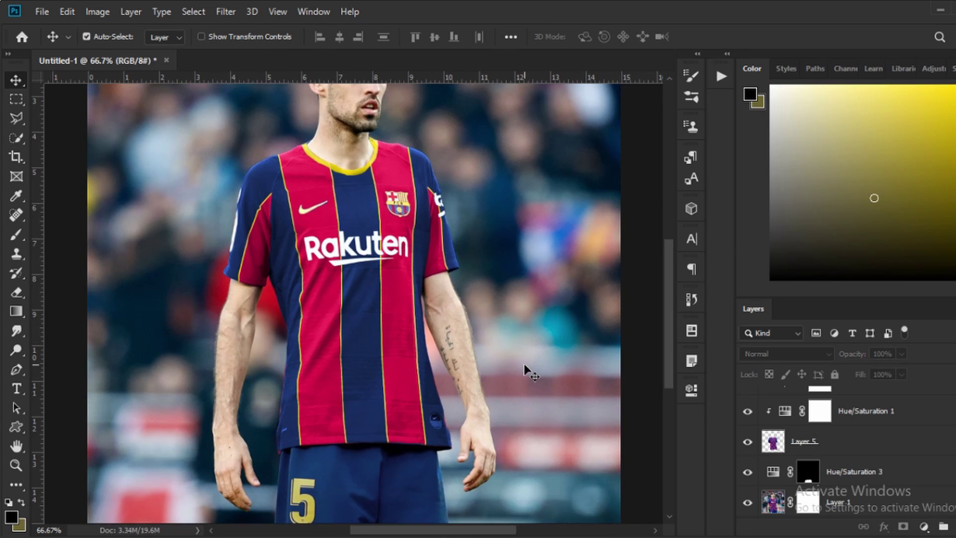
{"action": "key", "text": "ctrl+minus"}
{"action": "left_click", "coordinate": [345, 356], "text": "ctrl"}
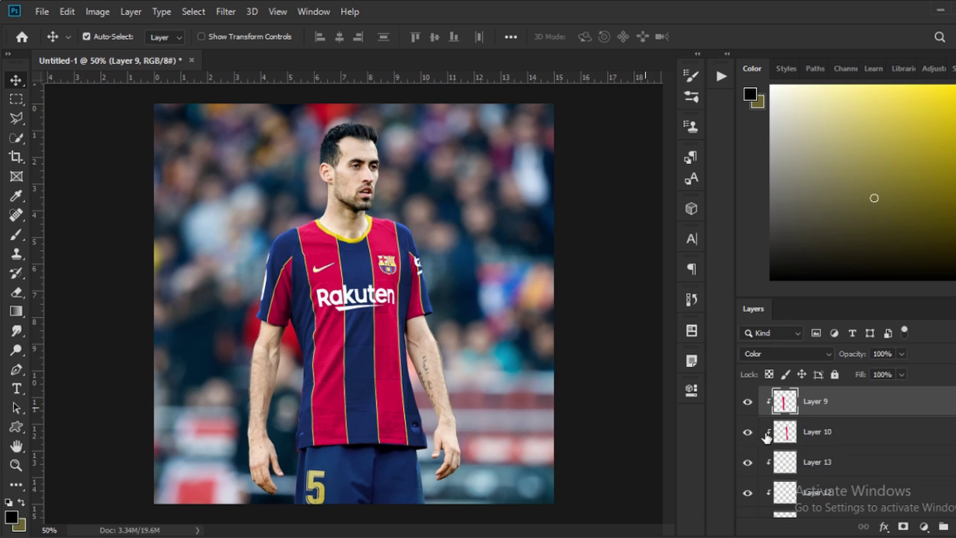
{"action": "scroll", "coordinate": [767, 436], "scroll_direction": "up", "scroll_amount": 1}
{"action": "left_click", "coordinate": [790, 438], "text": "ctrl"}
{"action": "left_click", "coordinate": [792, 462]}
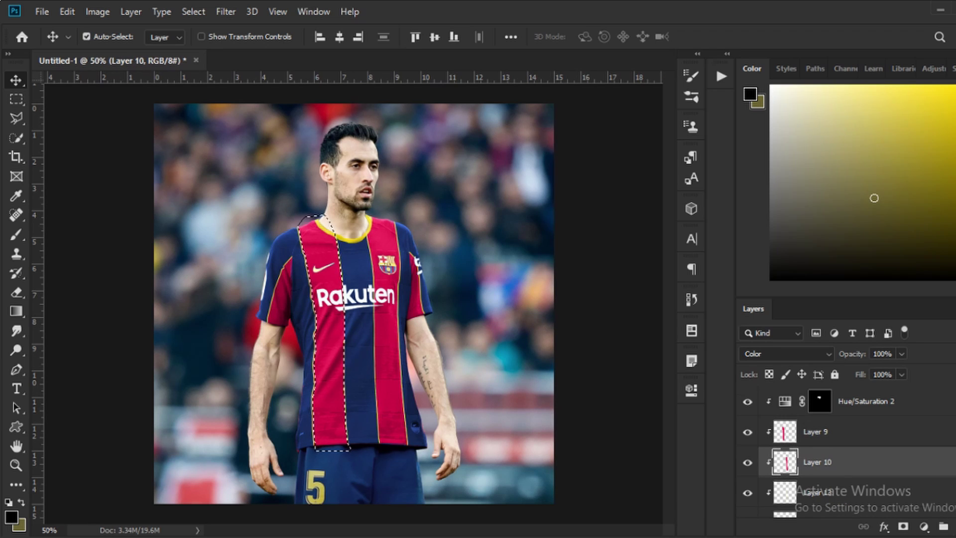
{"action": "key", "text": "ctrl+shift+alt+n"}
- Invert the stripe selection and fill the area around the stripe with black on Layer 20
{"action": "left_click", "coordinate": [320, 269], "text": "ctrl"}
{"action": "left_click", "coordinate": [482, 215]}
{"action": "key", "text": "m"}
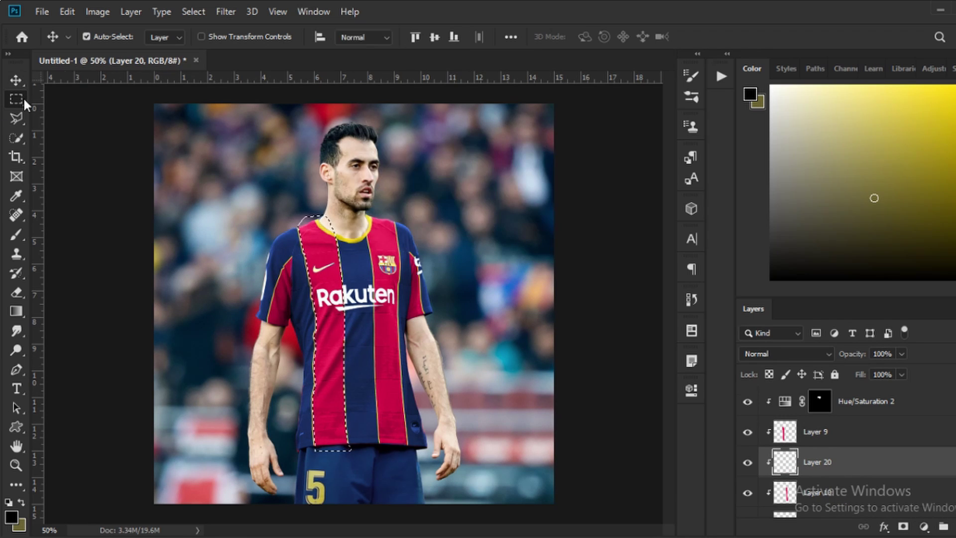
{"action": "right_click", "coordinate": [325, 284]}
{"action": "left_click", "coordinate": [368, 37]}
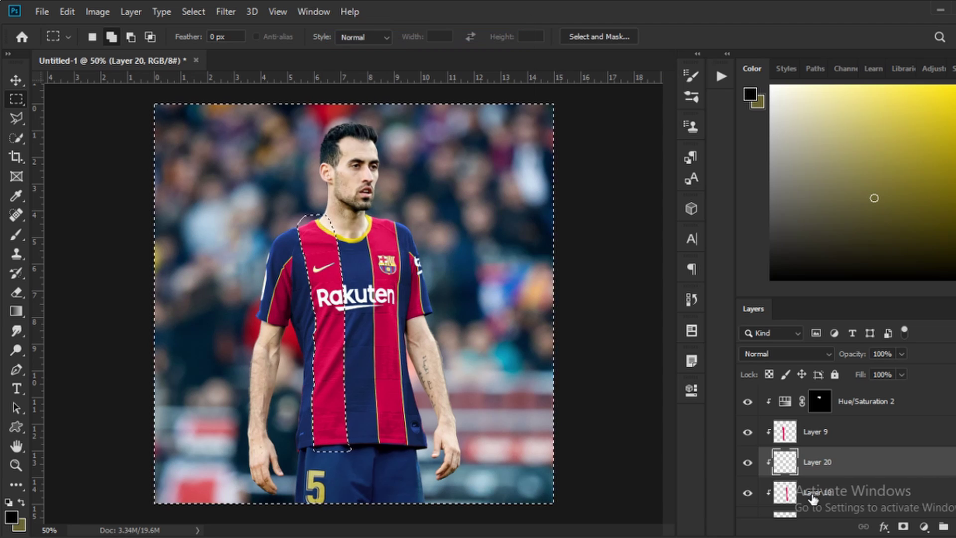
{"action": "key", "text": "alt+BackSpace"}
{"action": "key", "text": "ctrl+d"}
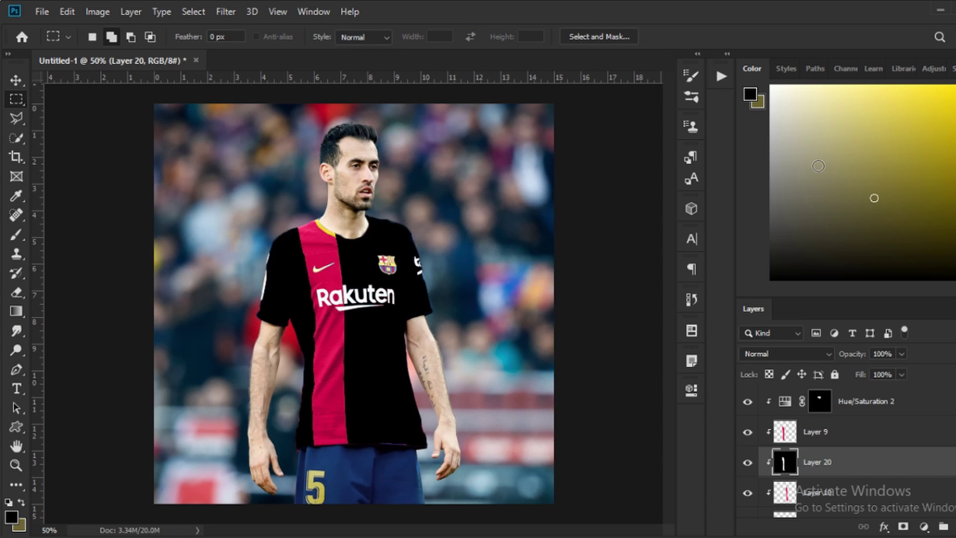
- Apply a Gaussian Blur to Layer 20 so the black softens over the red stripe's edges
{"action": "left_click", "coordinate": [226, 11]}
{"action": "mouse_move", "coordinate": [288, 181]}
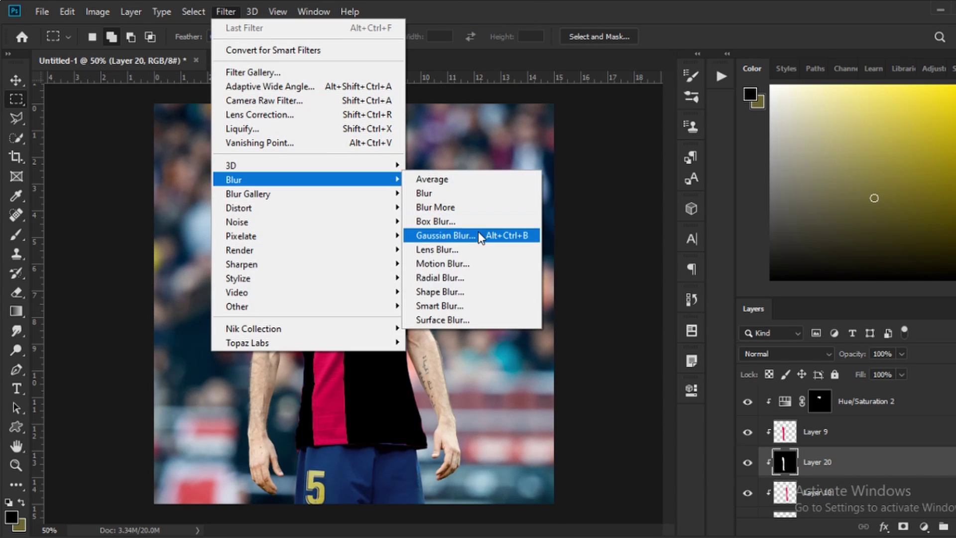
{"action": "left_click", "coordinate": [480, 235]}
{"action": "left_click_drag", "start_coordinate": [702, 316], "coordinate": [725, 317]}
{"action": "left_click", "coordinate": [856, 115]}
- Duplicate the blurred black Layer 20
{"action": "key", "text": "m"}
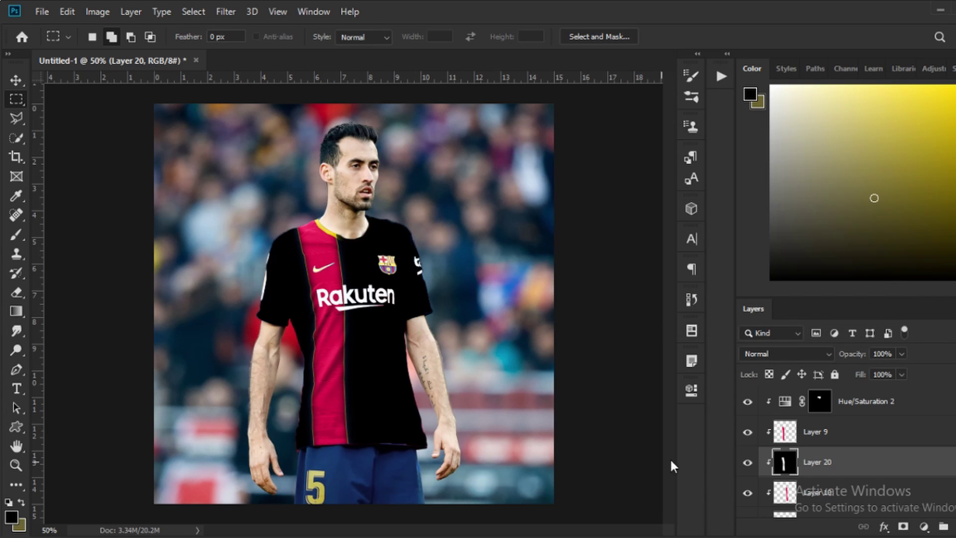
{"action": "key", "text": "ctrl+j"}
{"action": "key", "text": "ctrl+z"}
{"action": "left_click", "coordinate": [15, 80]}
{"action": "key", "text": "ctrl+j"}
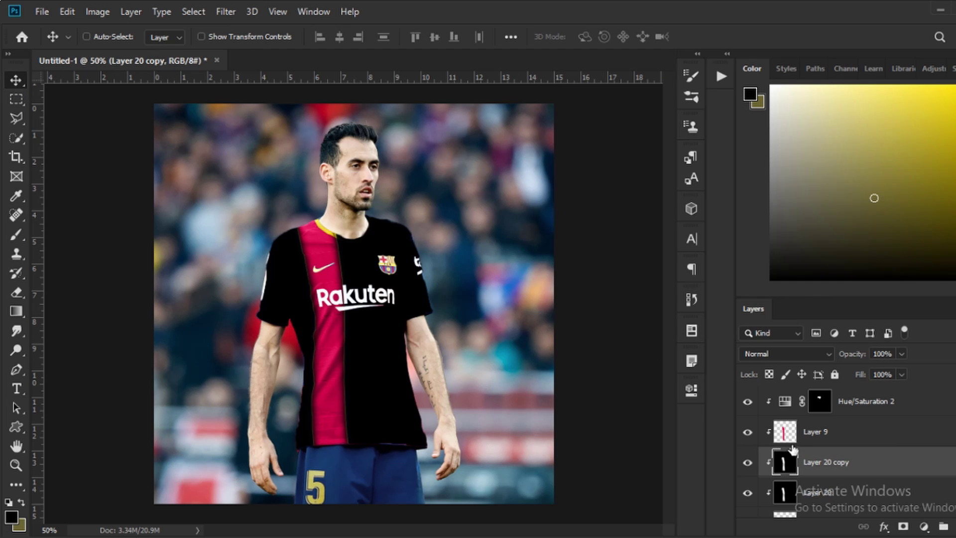
- Load Layer 9's stripe selection, invert it, and delete the black outside the stripe from both Layer 20 copy and Layer 20
{"action": "left_click", "coordinate": [785, 436], "text": "ctrl"}
{"action": "key", "text": "m"}
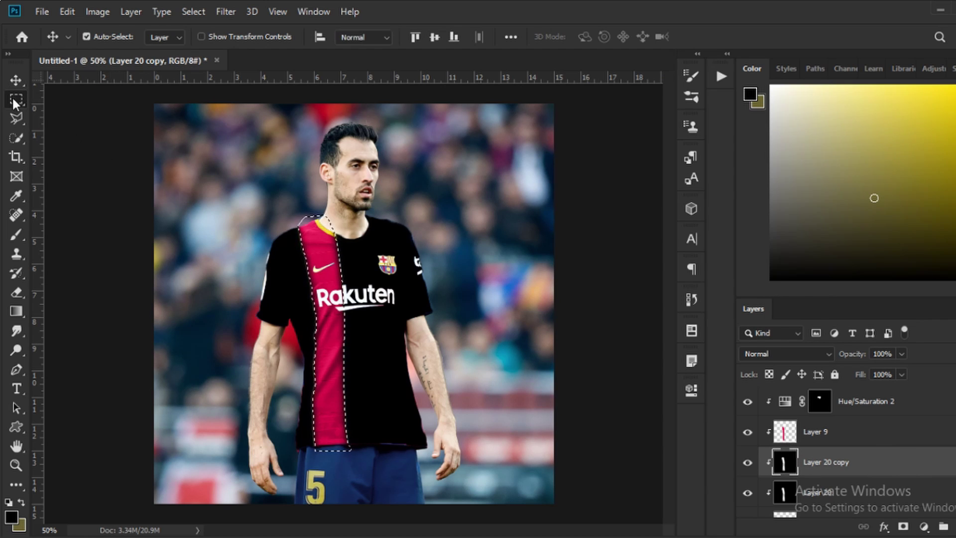
{"action": "right_click", "coordinate": [344, 288]}
{"action": "left_click", "coordinate": [402, 40]}
{"action": "key", "text": "v"}
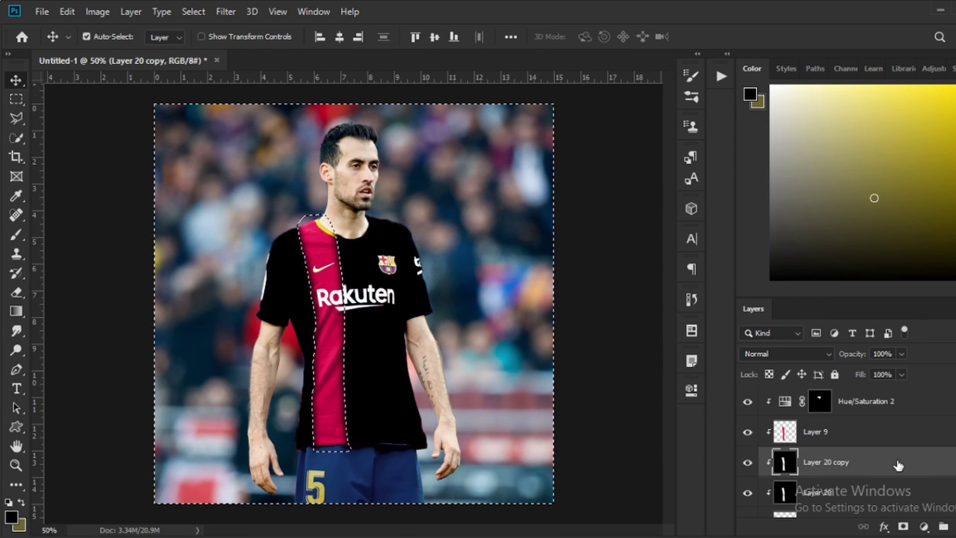
{"action": "key", "text": "Delete"}
{"action": "scroll", "coordinate": [886, 465], "scroll_direction": "down", "scroll_amount": 1}
{"action": "left_click", "coordinate": [885, 464]}
{"action": "key", "text": "Delete"}
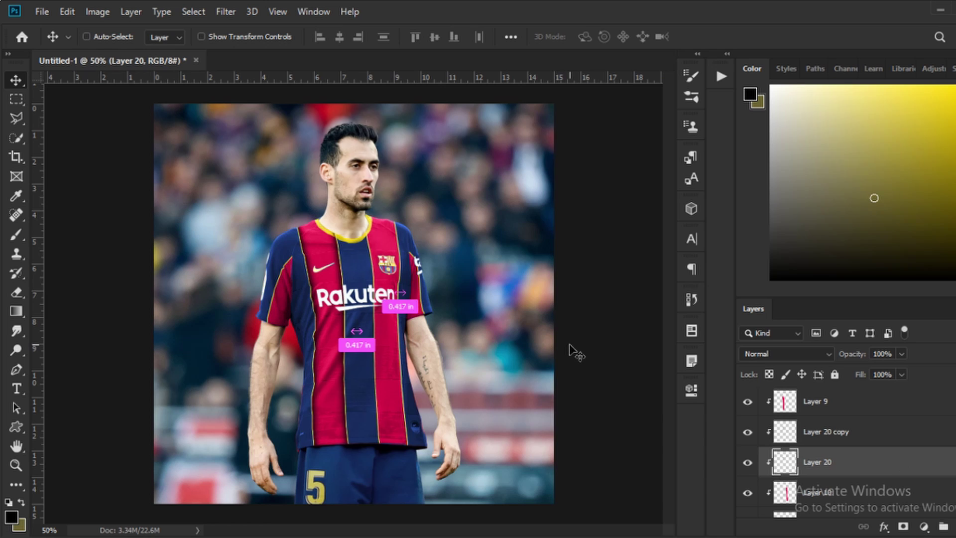
- Examine the left red stripe's shaded edges near the collar and the layers that make them up
{"action": "key", "text": "ctrl+plus"}
{"action": "key", "text": "ctrl+plus"}
{"action": "scroll", "coordinate": [321, 269], "scroll_direction": "up", "scroll_amount": 4}
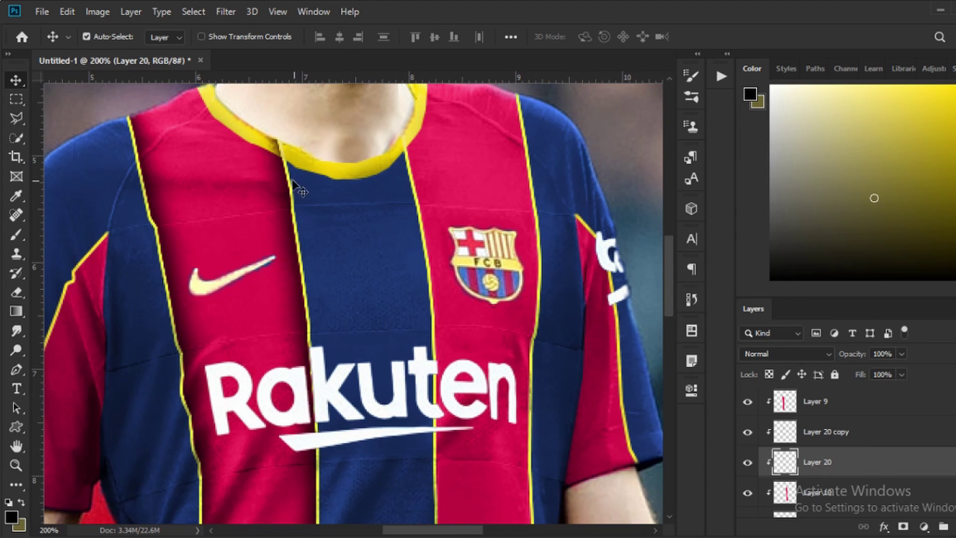
{"action": "left_click", "coordinate": [309, 166]}
{"action": "left_click", "coordinate": [760, 442]}
{"action": "scroll", "coordinate": [905, 459], "scroll_direction": "down", "scroll_amount": 2}
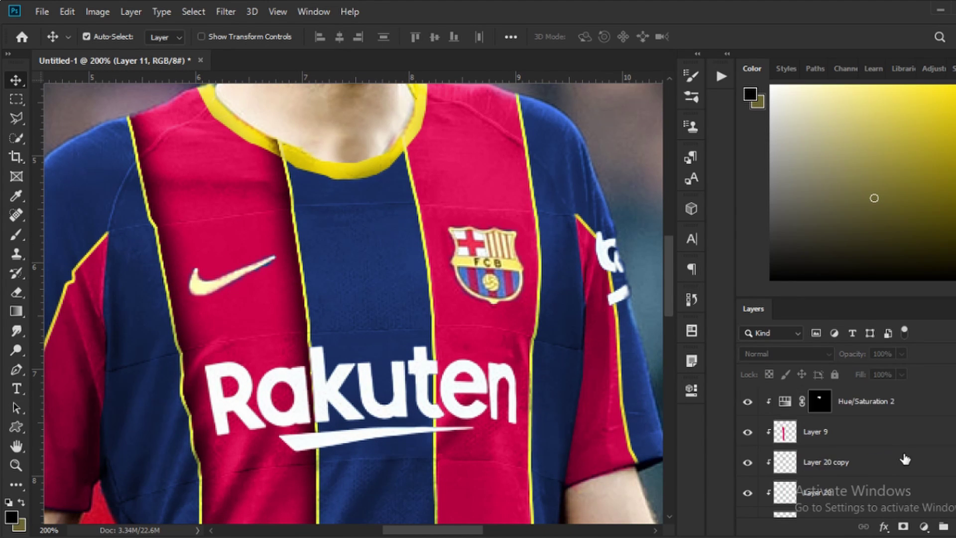
{"action": "scroll", "coordinate": [886, 460], "scroll_direction": "up", "scroll_amount": 1}
{"action": "left_click", "coordinate": [812, 434], "text": "ctrl"}
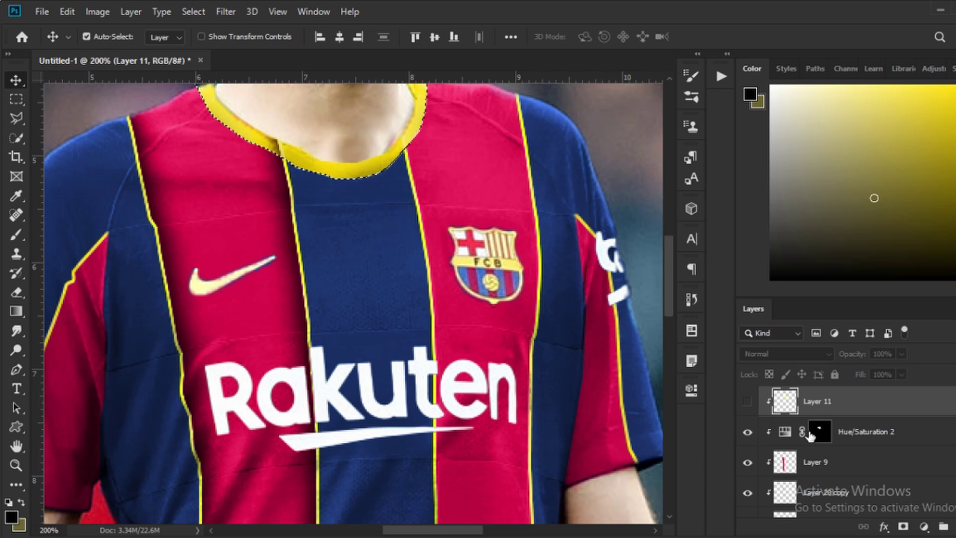
{"action": "left_click", "coordinate": [304, 277]}
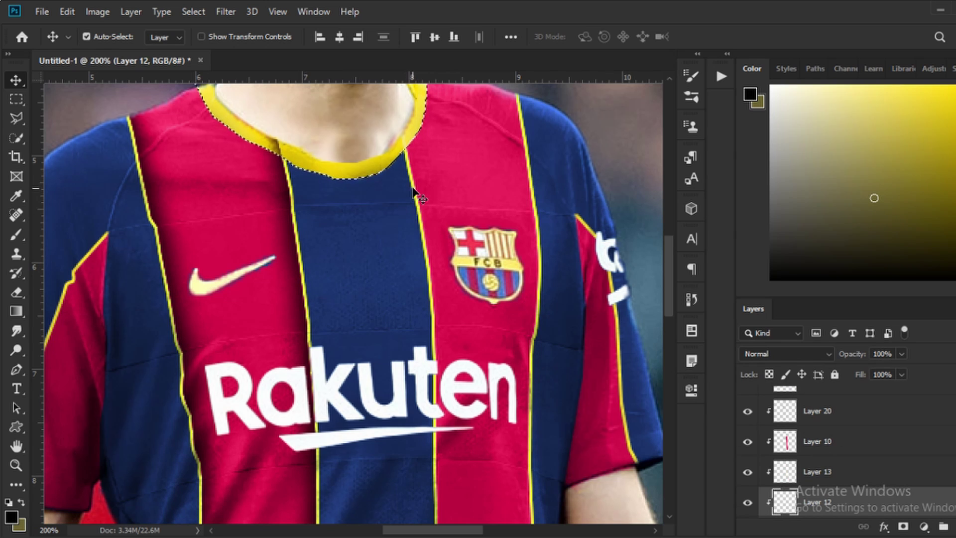
{"action": "left_click", "coordinate": [297, 244]}
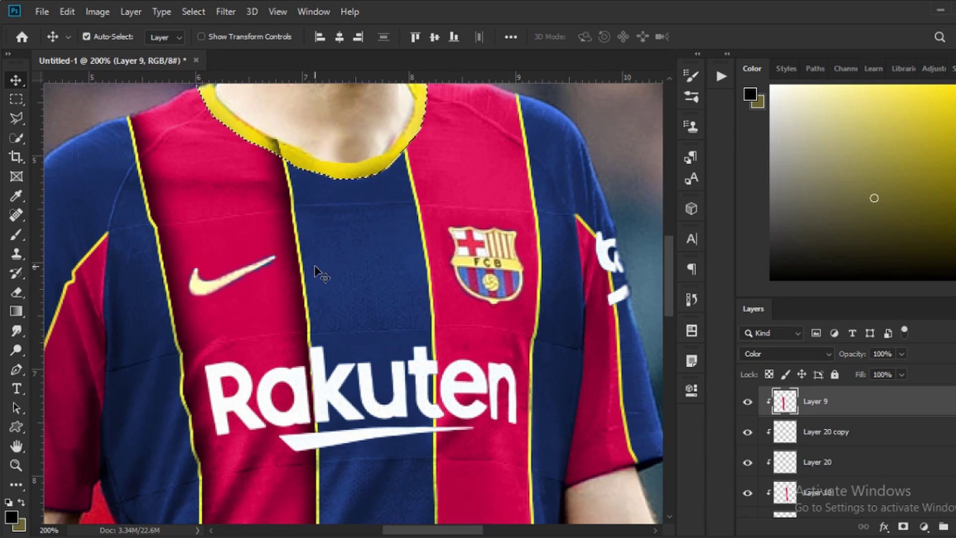
{"action": "scroll", "coordinate": [363, 267], "scroll_direction": "up", "scroll_amount": 3}
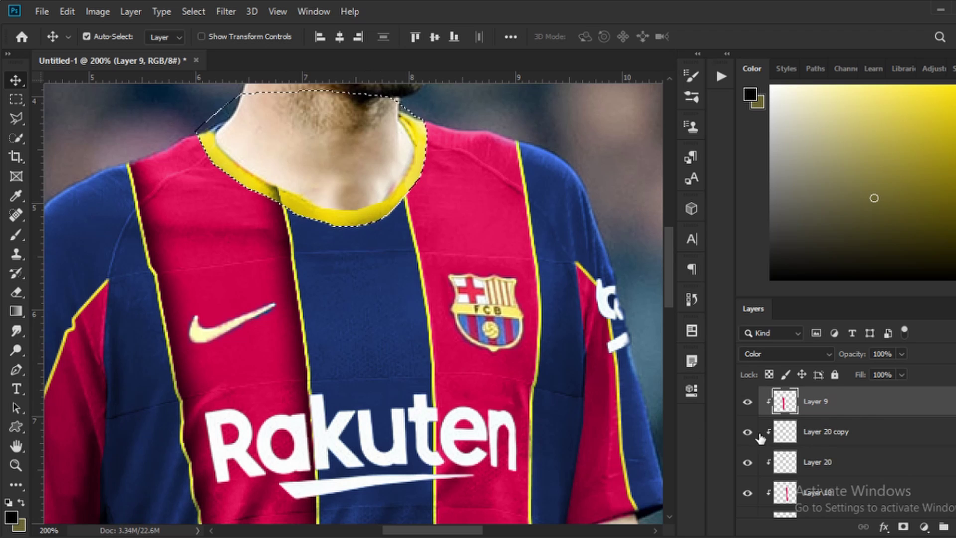
- Hide and show Layer 20 copy and Layer 20 in turn to compare their stripe shading, and clear the collar selection
{"action": "left_click", "coordinate": [750, 433]}
{"action": "left_click", "coordinate": [750, 432]}
{"action": "left_click", "coordinate": [749, 462]}
{"action": "left_click", "coordinate": [750, 462]}
{"action": "left_click", "coordinate": [879, 466]}
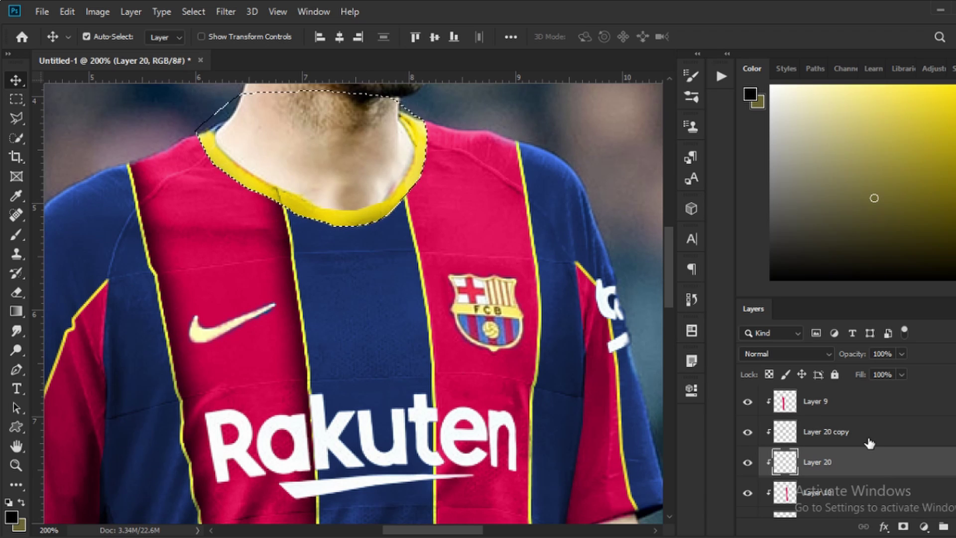
{"action": "key", "text": "ctrl+d"}
{"action": "key", "text": "ctrl+minus"}
{"action": "key", "text": "ctrl+minus"}
{"action": "key", "text": "ctrl+minus"}
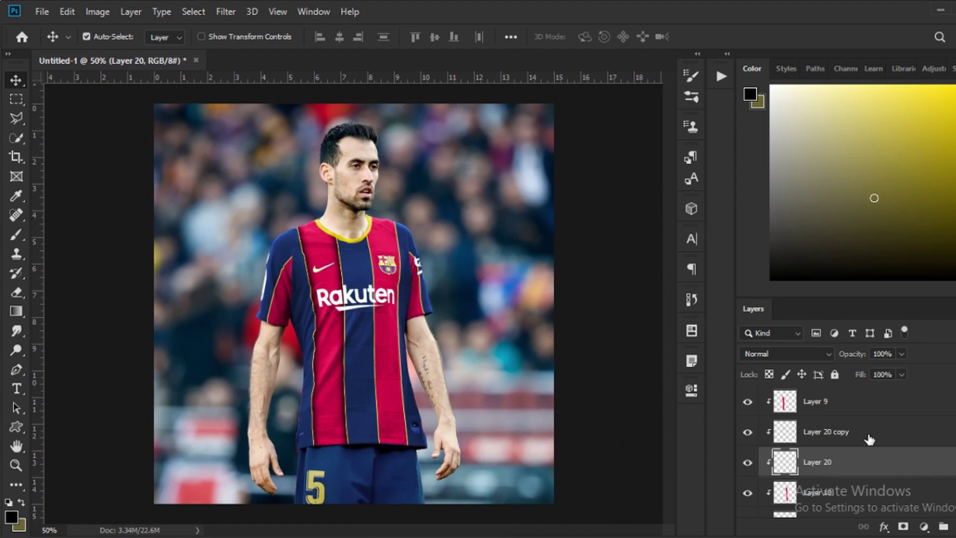
- Duplicate Layer 20 copy and apply a Gaussian Blur to the duplicate
{"action": "left_click", "coordinate": [307, 259]}
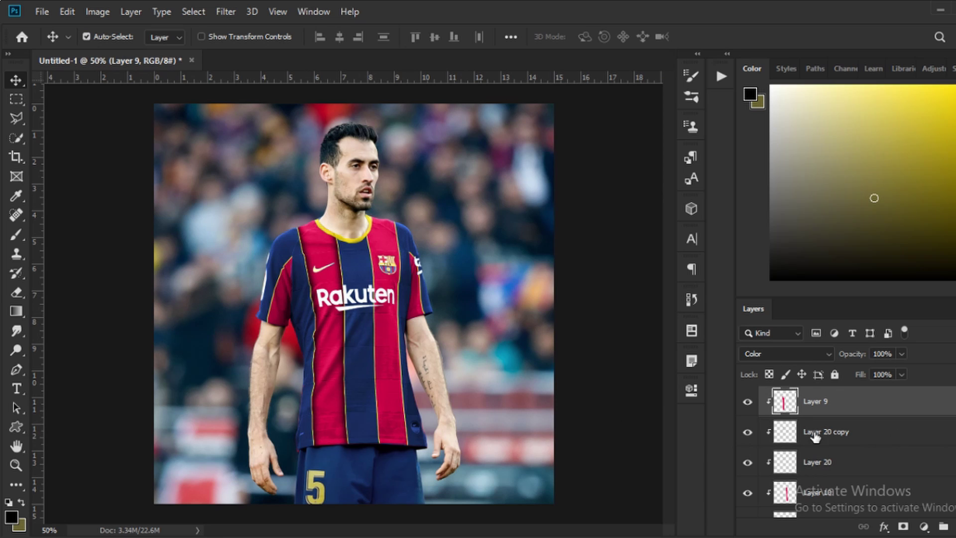
{"action": "left_click", "coordinate": [872, 433]}
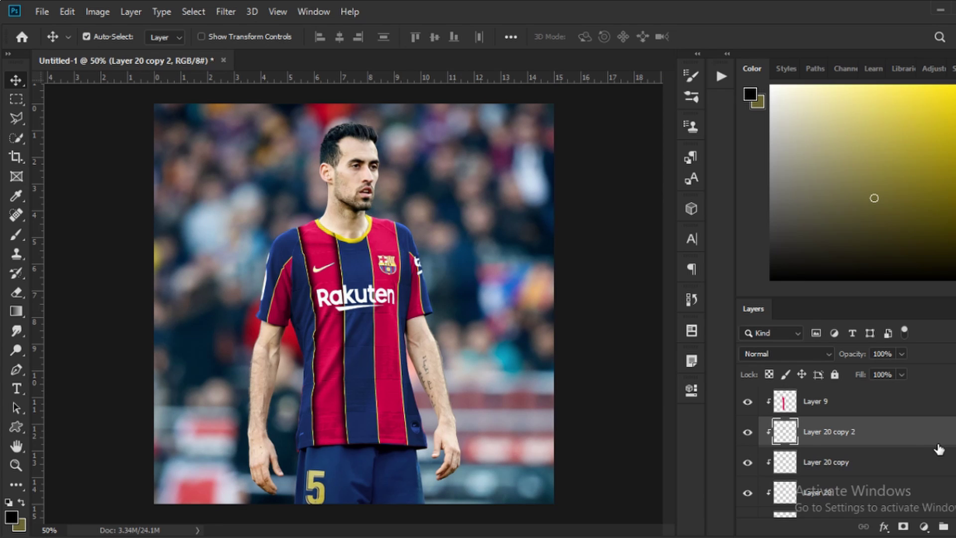
{"action": "scroll", "coordinate": [847, 438], "scroll_direction": "up", "scroll_amount": 2}
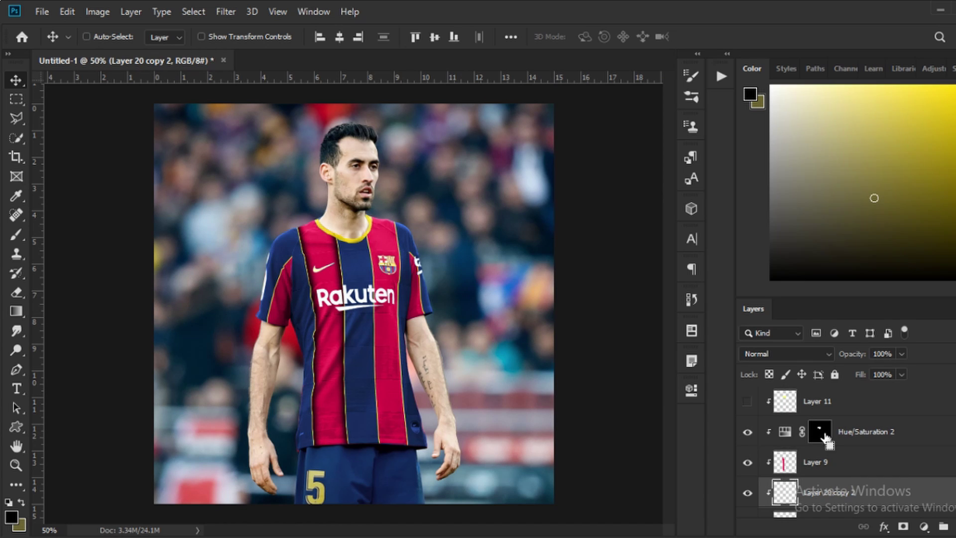
{"action": "key", "text": "ctrl+alt+f"}
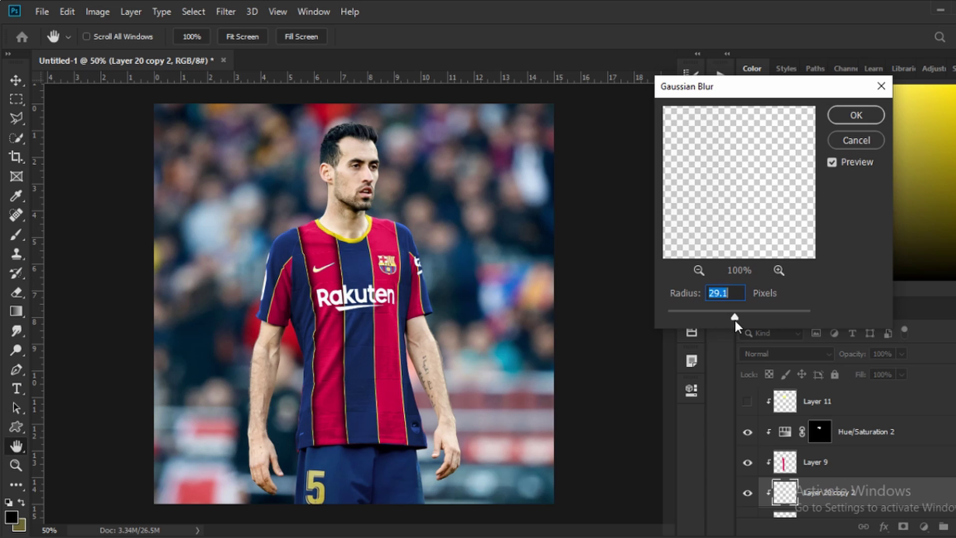
{"action": "left_click", "coordinate": [857, 115]}
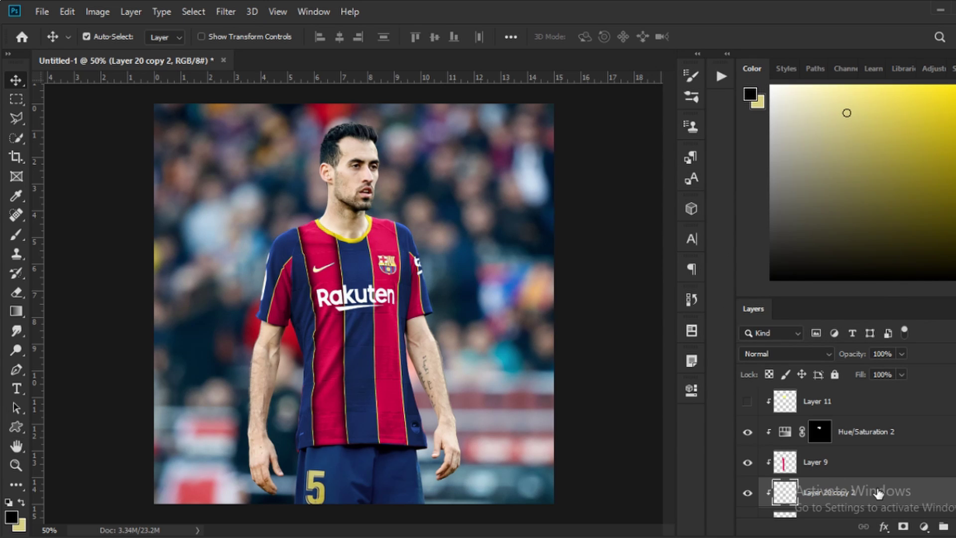
- Load Layer 9's stripe as a selection, target Layer 20 copy 2 and Layer 20 in turn, and clear the selection
{"action": "scroll", "coordinate": [879, 492], "scroll_direction": "down", "scroll_amount": 3}
{"action": "left_click", "coordinate": [347, 429]}
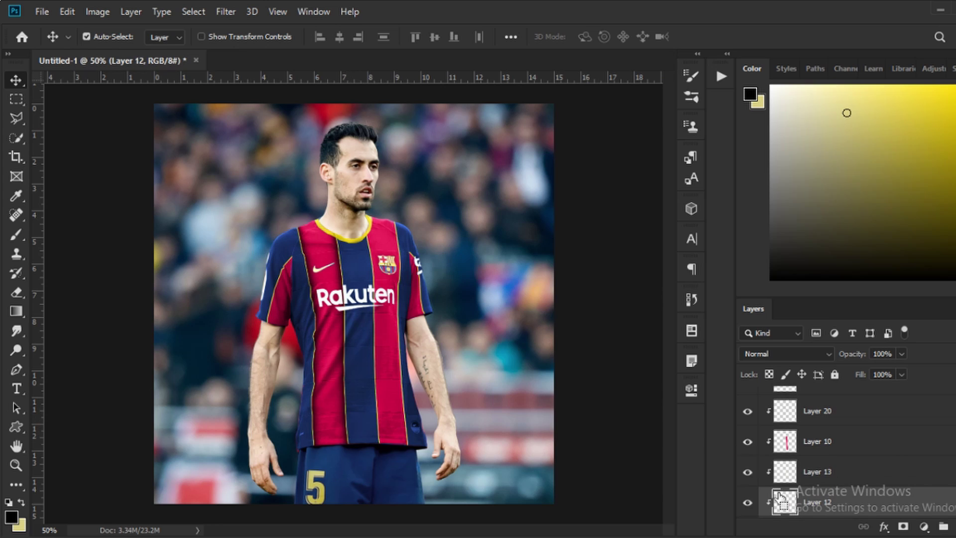
{"action": "left_click", "coordinate": [347, 429]}
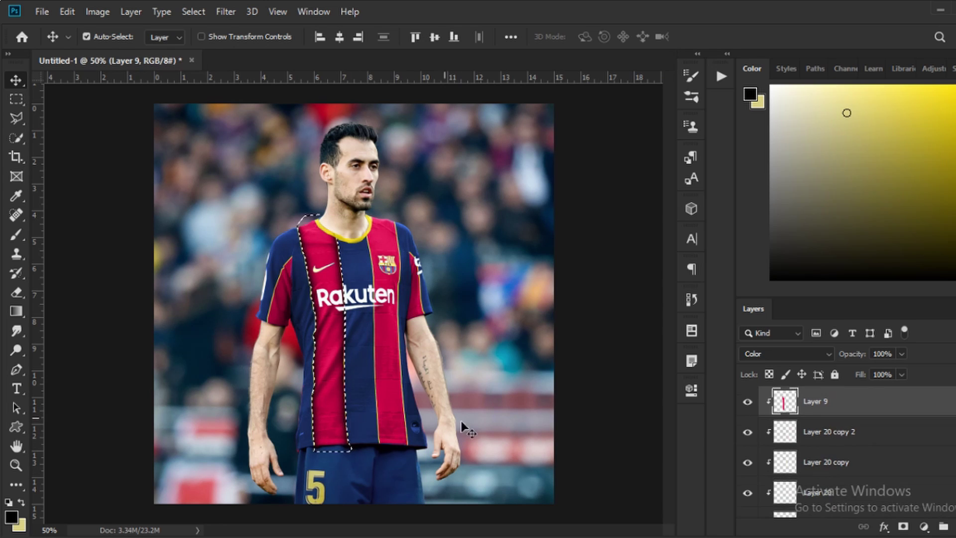
{"action": "left_click", "coordinate": [912, 441]}
{"action": "left_click", "coordinate": [894, 494]}
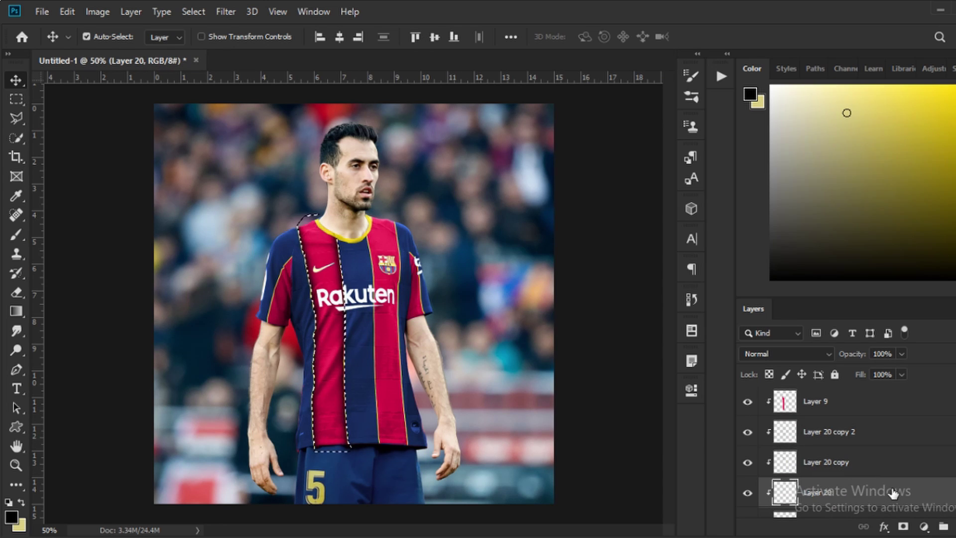
{"action": "key", "text": "ctrl+d"}
- Add a new empty clipped layer directly below Layer 10
{"action": "key", "text": "ctrl+plus"}
{"action": "key", "text": "ctrl+plus"}
{"action": "key", "text": "ctrl+plus"}
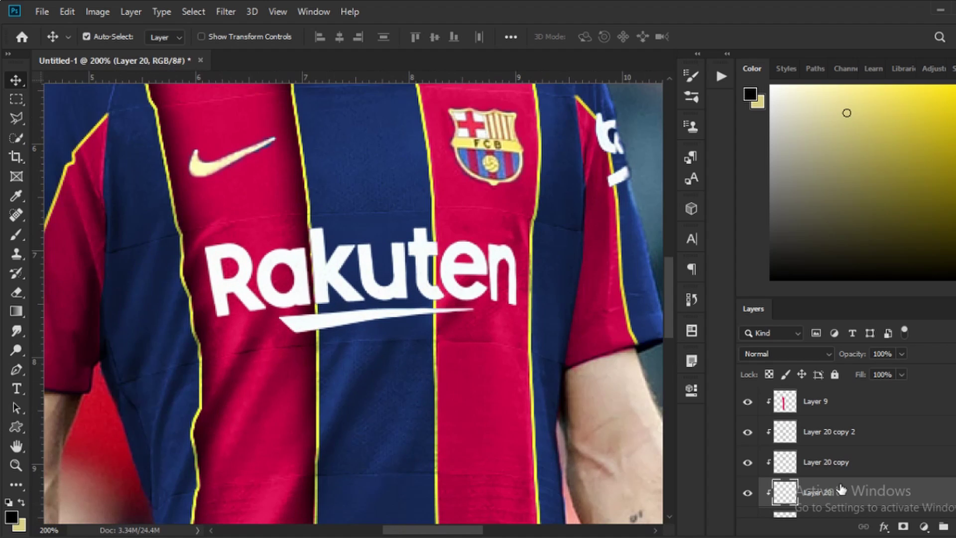
{"action": "scroll", "coordinate": [278, 420], "scroll_direction": "down", "scroll_amount": 1}
{"action": "scroll", "coordinate": [845, 473], "scroll_direction": "down", "scroll_amount": 3}
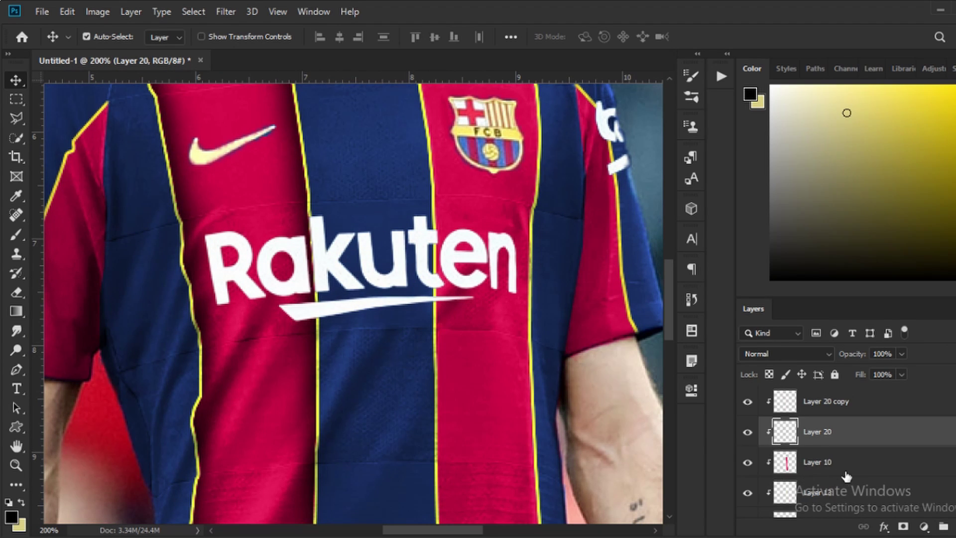
{"action": "left_click", "coordinate": [938, 474]}
{"action": "scroll", "coordinate": [372, 347], "scroll_direction": "up", "scroll_amount": 3}
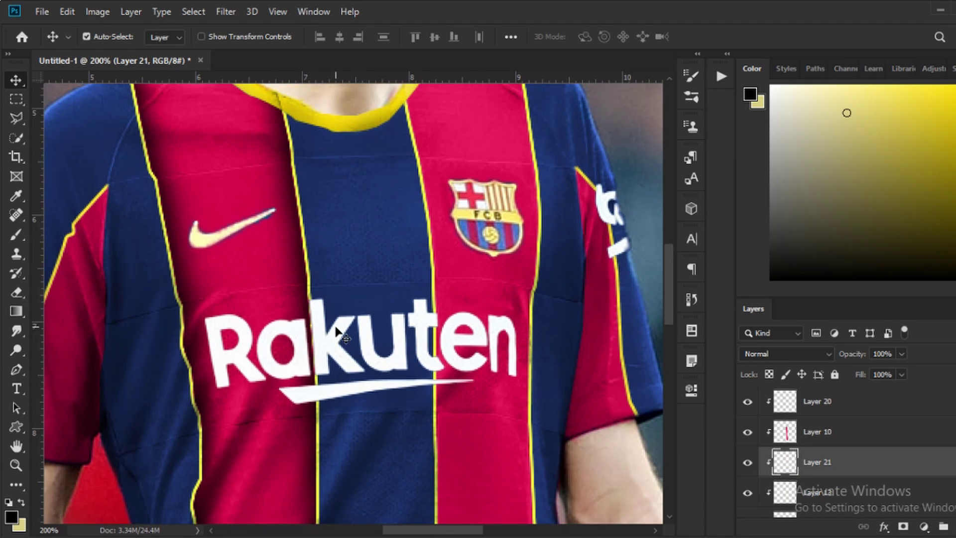
- Load Layer 10's right stripe as a selection and fill it with black on the Color Fill 1 mask
{"action": "left_click", "coordinate": [331, 334]}
{"action": "scroll", "coordinate": [835, 444], "scroll_direction": "up", "scroll_amount": 3}
{"action": "left_click", "coordinate": [789, 475], "text": "ctrl"}
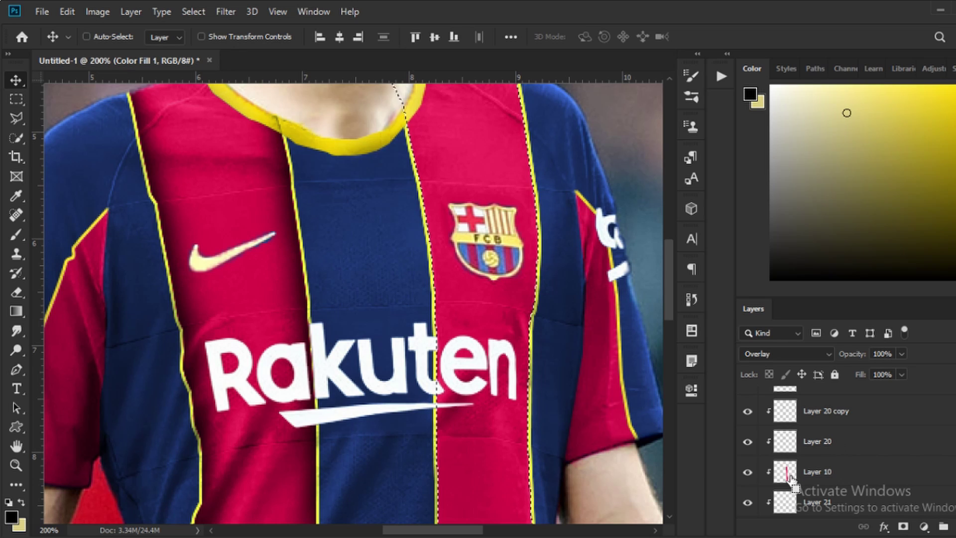
{"action": "scroll", "coordinate": [864, 463], "scroll_direction": "down", "scroll_amount": 6}
{"action": "left_click", "coordinate": [818, 503]}
{"action": "key", "text": "alt+BackSpace"}
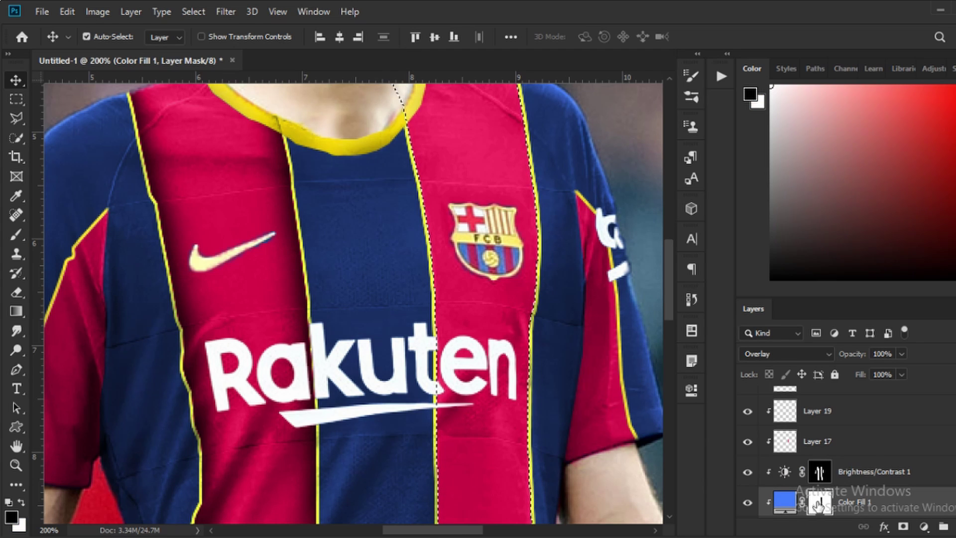
{"action": "left_click", "coordinate": [787, 416], "text": "ctrl"}
{"action": "key", "text": "ctrl+d"}
{"action": "scroll", "coordinate": [893, 455], "scroll_direction": "up", "scroll_amount": 1}
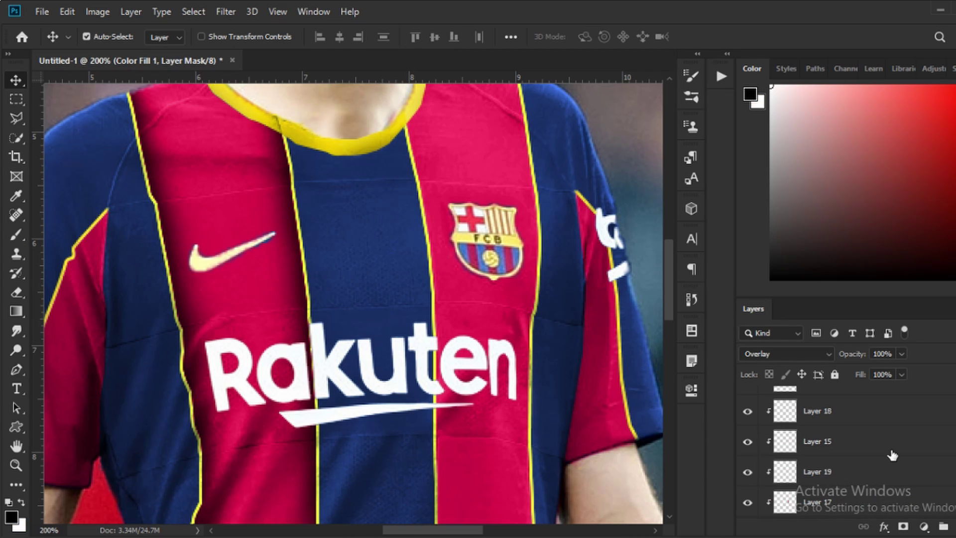
{"action": "left_click", "coordinate": [787, 447], "text": "ctrl"}
{"action": "key", "text": "ctrl+d"}
{"action": "left_click", "coordinate": [787, 418], "text": "ctrl"}
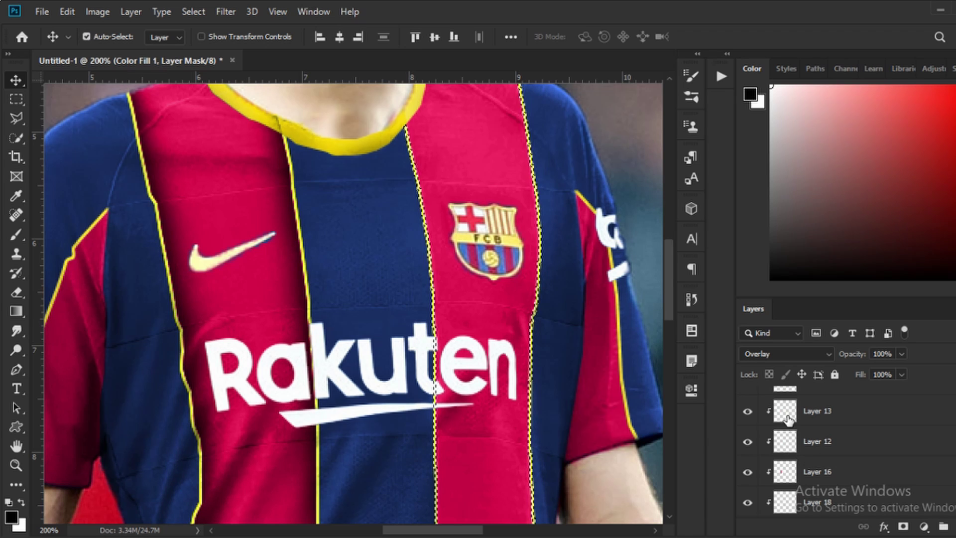
{"action": "key", "text": "ctrl+d"}
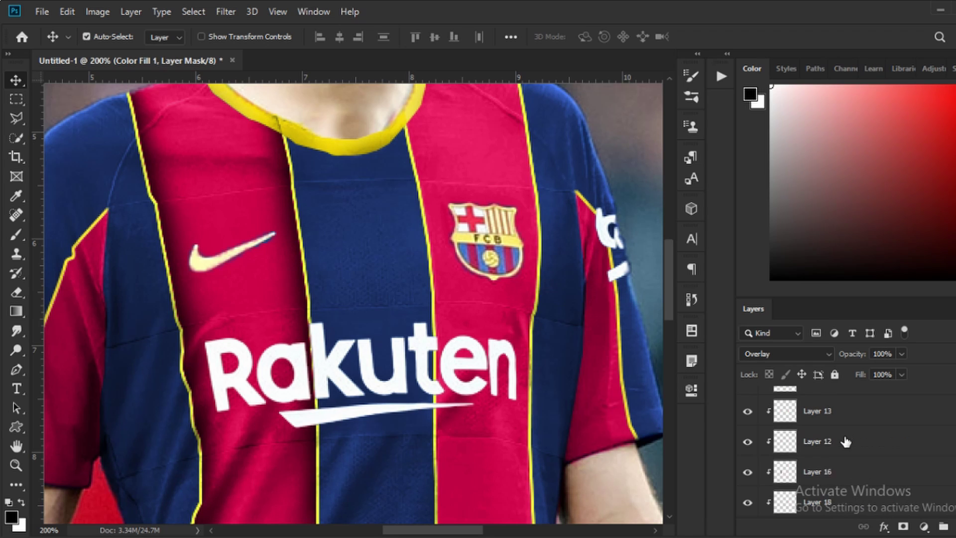
- Fill the left red stripe's selection with black on the Color Fill 1 mask and deselect
{"action": "scroll", "coordinate": [846, 449], "scroll_direction": "down", "scroll_amount": 5}
{"action": "left_click", "coordinate": [819, 503], "text": "ctrl"}
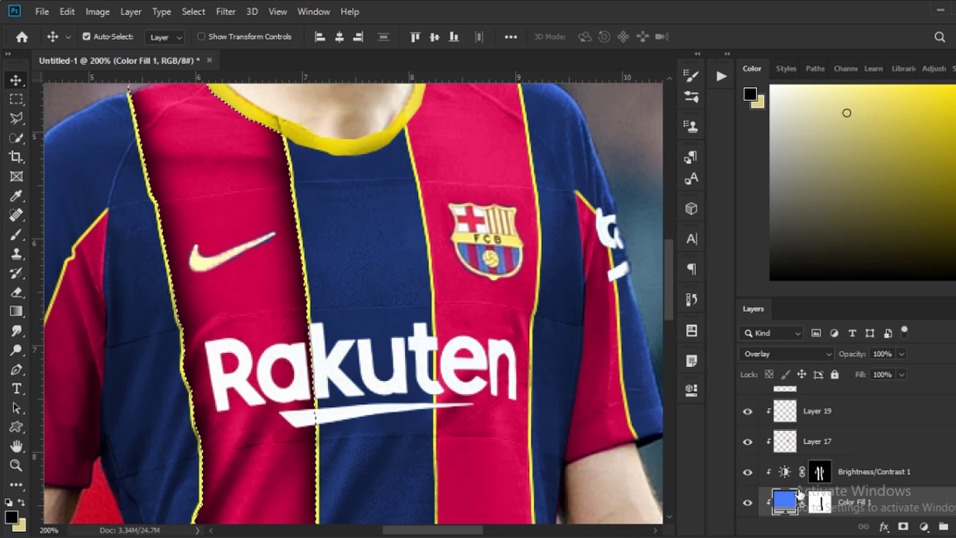
{"action": "key", "text": "ctrl+d"}
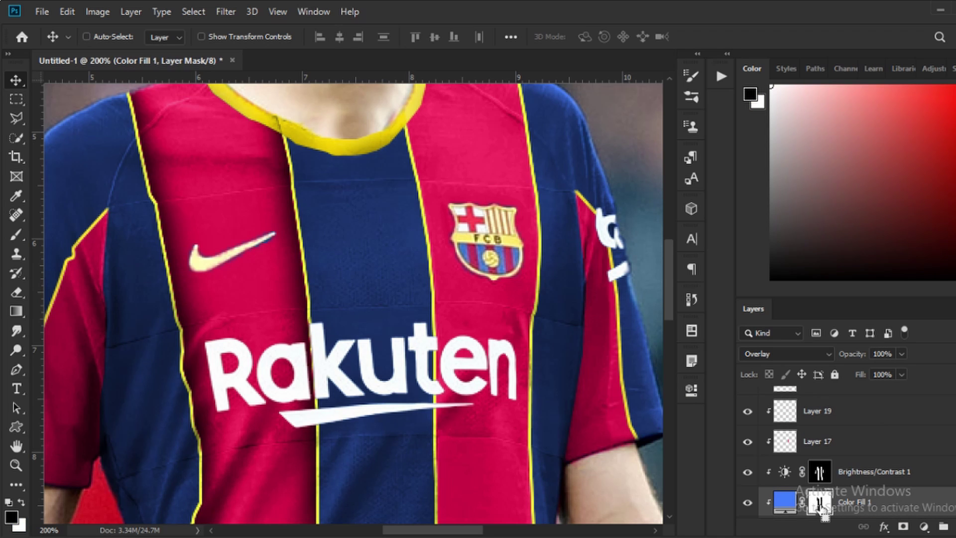
- Try filling the area around both red stripes with black on a new layer and blurring it, and discard that layer
{"action": "left_click", "coordinate": [819, 504], "text": "ctrl"}
{"action": "left_click", "coordinate": [933, 476]}
{"action": "key", "text": "ctrl+shift+alt+n"}
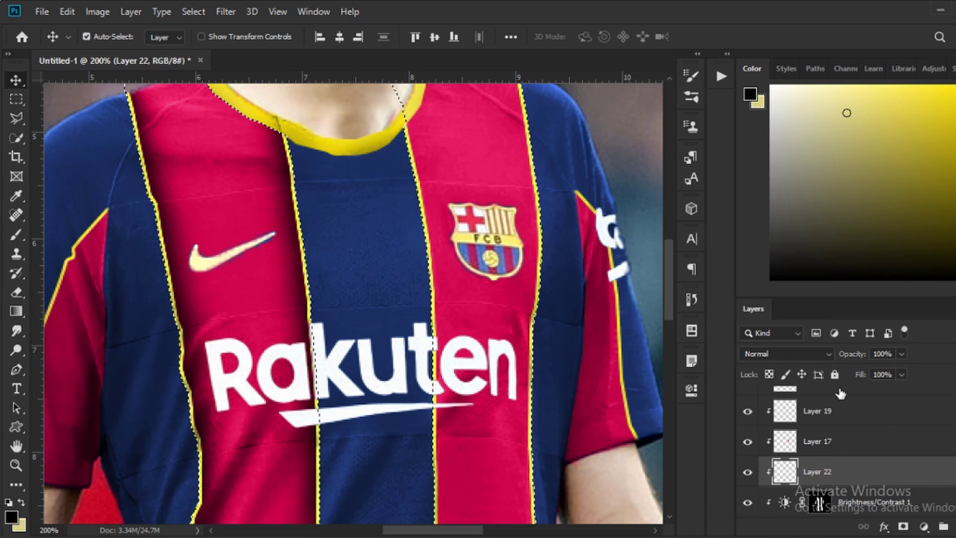
{"action": "key", "text": "ctrl+shift+i"}
{"action": "key", "text": "alt+BackSpace"}
{"action": "key", "text": "ctrl+d"}
{"action": "key", "text": "ctrl+alt+f"}
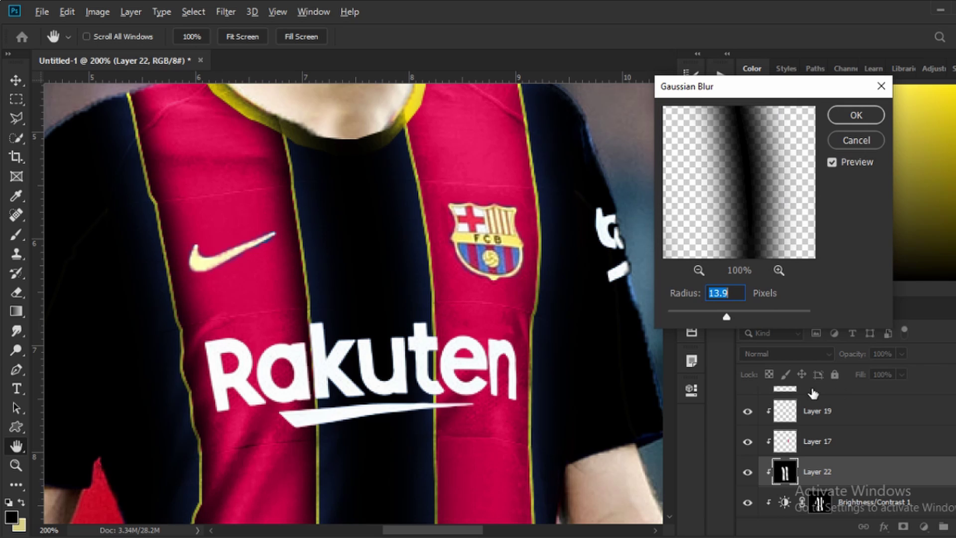
{"action": "left_click", "coordinate": [862, 142]}
{"action": "scroll", "coordinate": [889, 467], "scroll_direction": "down", "scroll_amount": 1}
{"action": "key", "text": "Delete"}
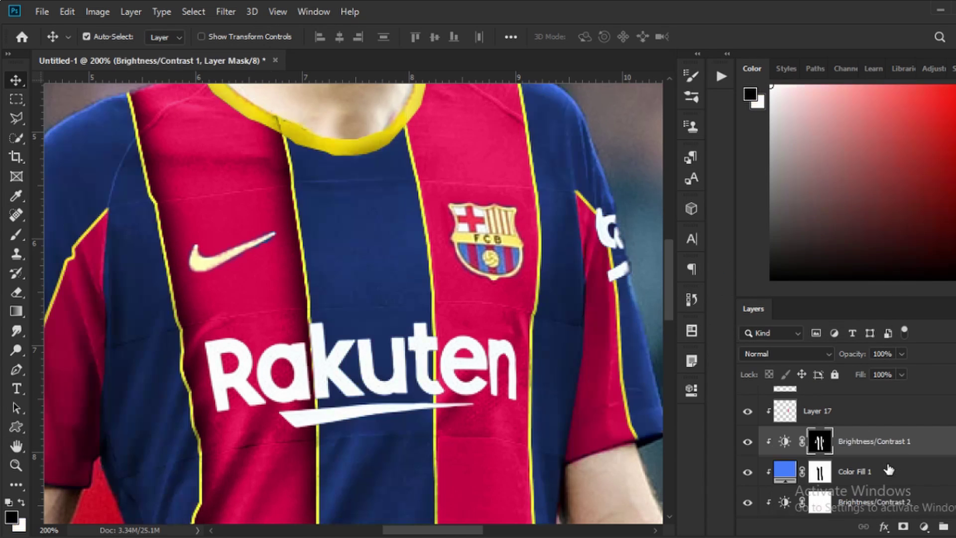
- Load the Brightness/Contrast 1 mask as a selection and fill both red stripes with black on a new layer above it
{"action": "left_click", "coordinate": [819, 441], "text": "ctrl"}
{"action": "scroll", "coordinate": [877, 448], "scroll_direction": "down", "scroll_amount": 1}
{"action": "scroll", "coordinate": [881, 456], "scroll_direction": "up", "scroll_amount": 1}
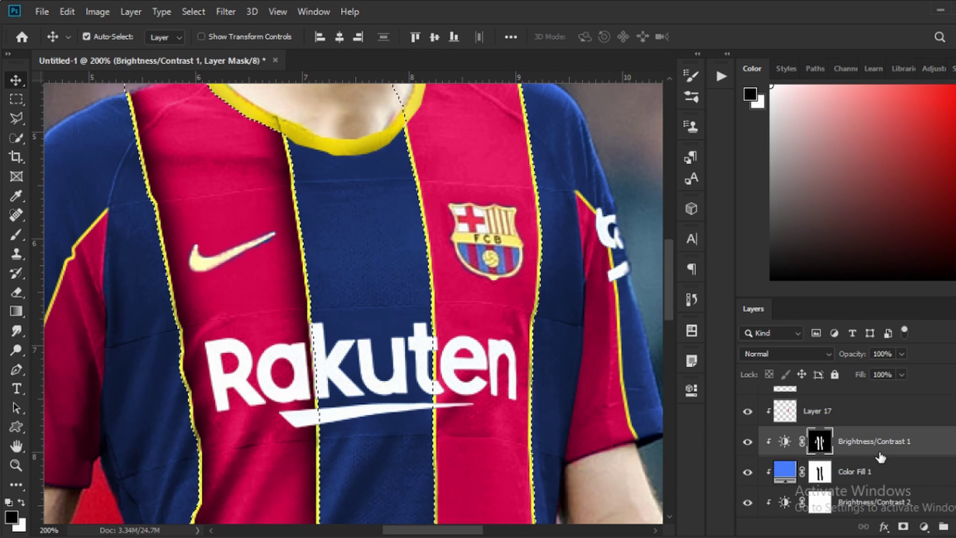
{"action": "key", "text": "ctrl+shift+alt+n"}
{"action": "key", "text": "alt+BackSpace"}
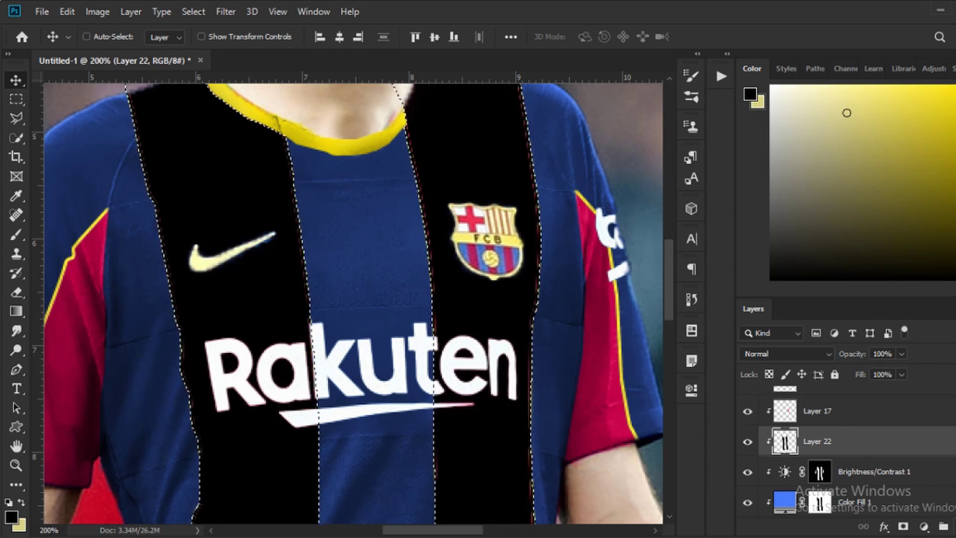
- Deselect and apply a Gaussian Blur with a radius of 13.9 pixels to Layer 22's black stripes
{"action": "key", "text": "ctrl+d"}
{"action": "key", "text": "ctrl+alt+f"}
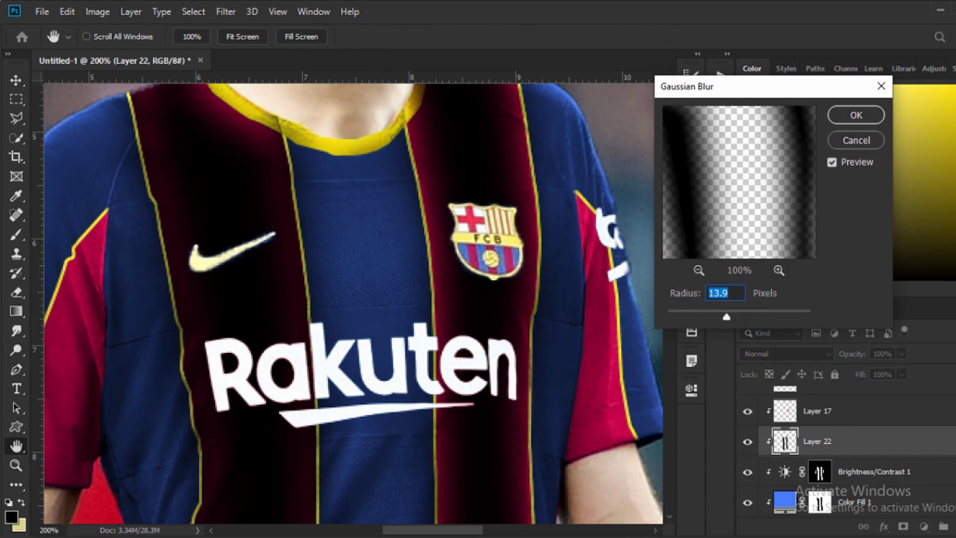
{"action": "left_click", "coordinate": [856, 116]}
- Delete the blurred black inside both red stripes on Layer 22, deselect, and set the layer's opacity to 65%
{"action": "left_click", "coordinate": [820, 472], "text": "ctrl"}
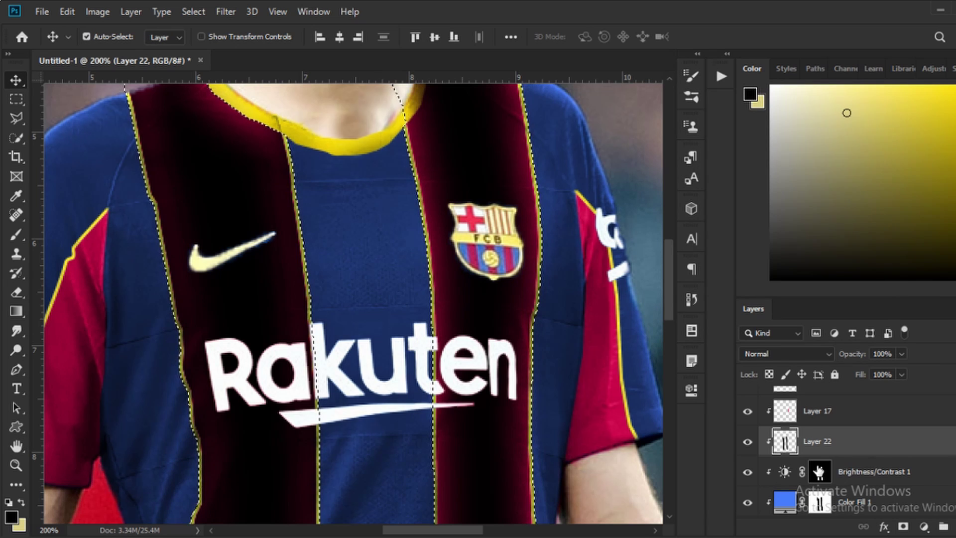
{"action": "key", "text": "Delete"}
{"action": "key", "text": "ctrl+d"}
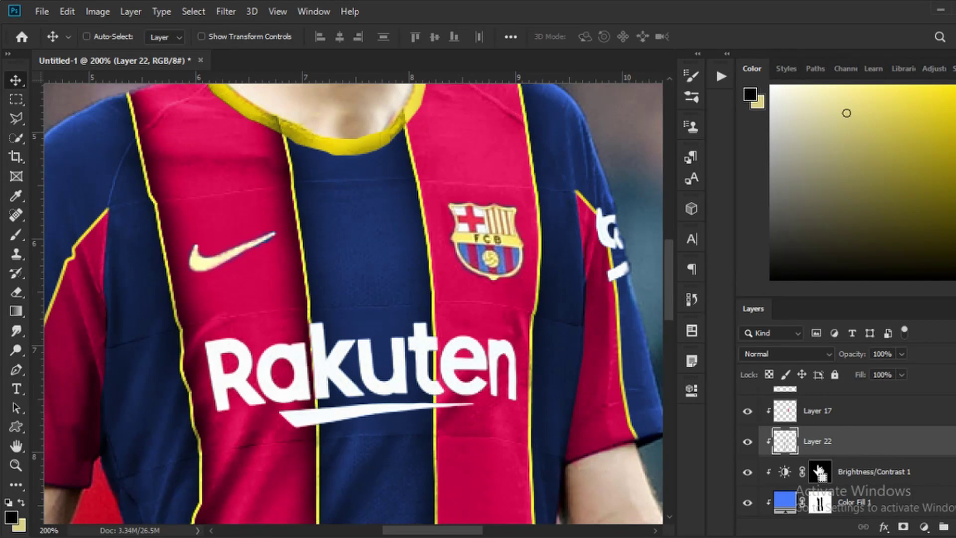
{"action": "key", "text": "ctrl+minus"}
{"action": "key", "text": "ctrl+minus"}
{"action": "key", "text": "ctrl+minus"}
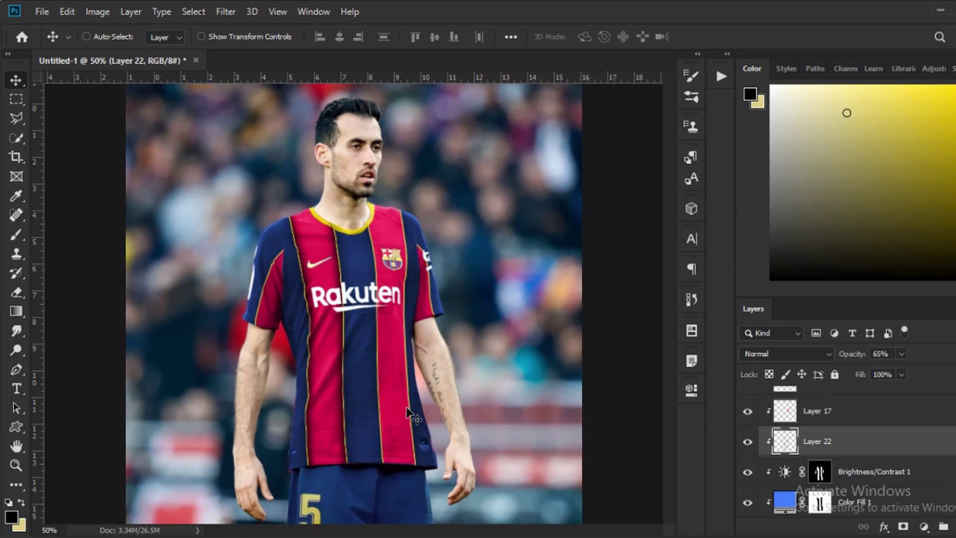
- Try to move Layer 12, holding one red stripe's yellow outlines, above the Hue/Saturation 2 layer
{"action": "key", "text": "ctrl+plus"}
{"action": "key", "text": "ctrl+plus"}
{"action": "left_click", "coordinate": [344, 378]}
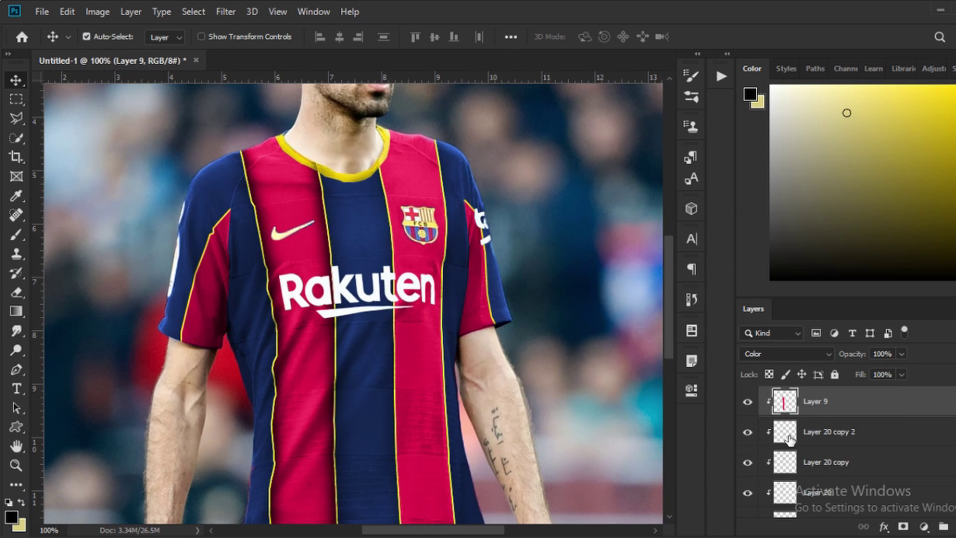
{"action": "scroll", "coordinate": [788, 438], "scroll_direction": "down", "scroll_amount": 2}
{"action": "left_click", "coordinate": [747, 463]}
{"action": "left_click", "coordinate": [747, 492]}
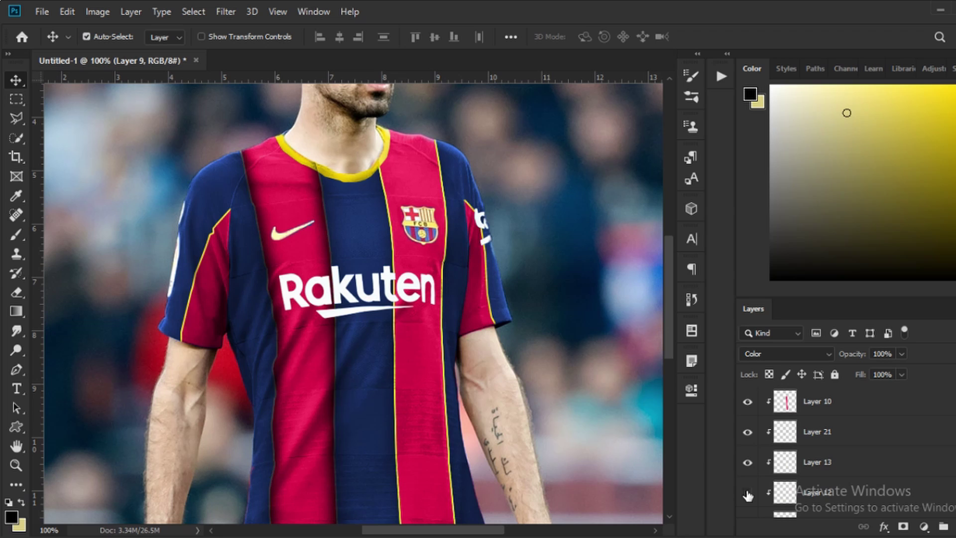
{"action": "left_click", "coordinate": [747, 492]}
{"action": "left_click_drag", "start_coordinate": [882, 495], "coordinate": [851, 404]}
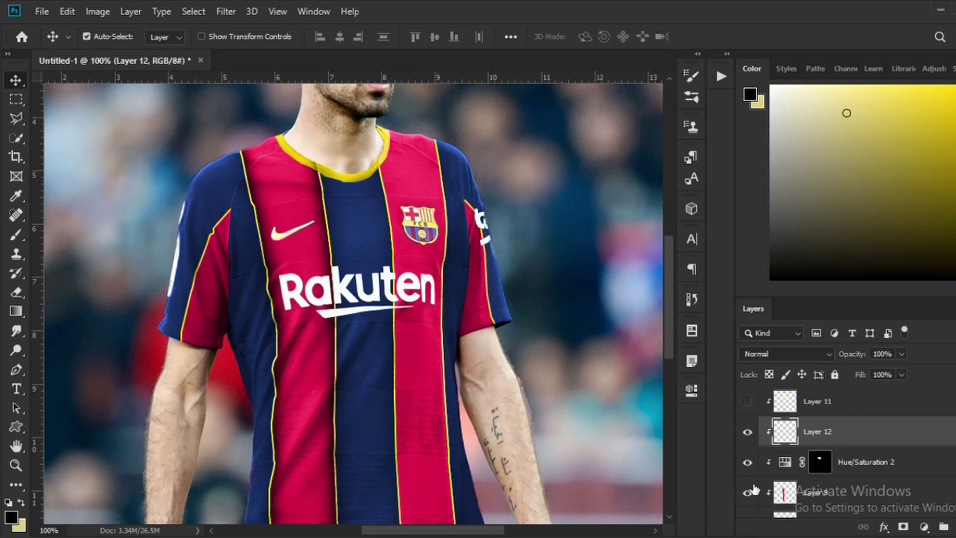
{"action": "scroll", "coordinate": [429, 412], "scroll_direction": "down", "scroll_amount": 3}
{"action": "key", "text": "ctrl+minus"}
{"action": "key", "text": "ctrl+minus"}
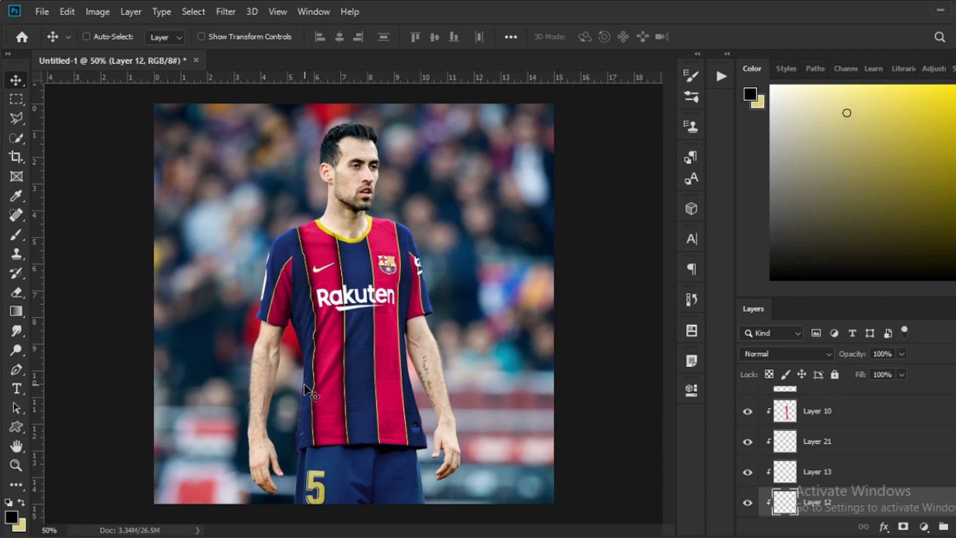
- Load Layer 10's crest-side red stripe as a selection, add a new layer above it, and activate the Brush tool
{"action": "key", "text": "ctrl+plus"}
{"action": "key", "text": "ctrl+plus"}
{"action": "left_click", "coordinate": [786, 411]}
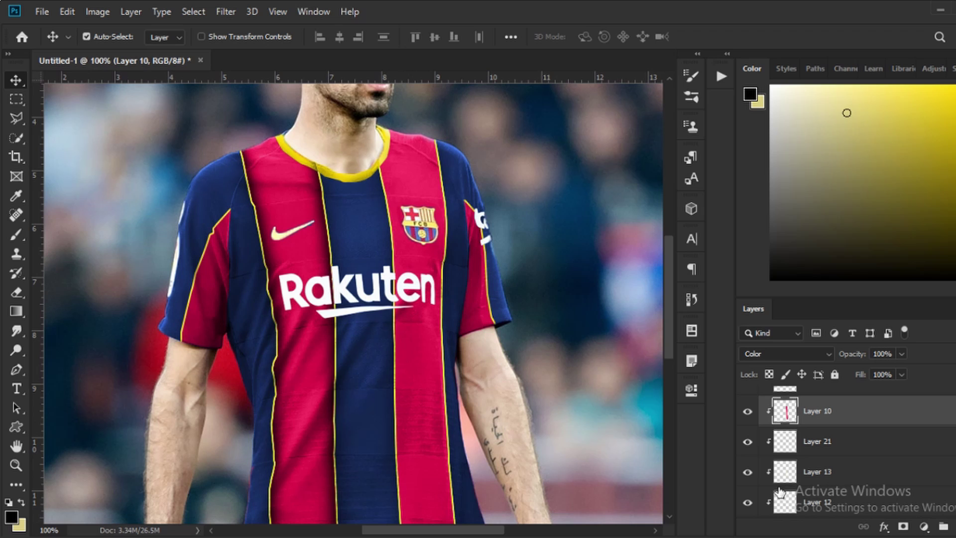
{"action": "left_click", "coordinate": [796, 424], "text": "ctrl"}
{"action": "key", "text": "ctrl+shift+alt+n"}
{"action": "key", "text": "b"}
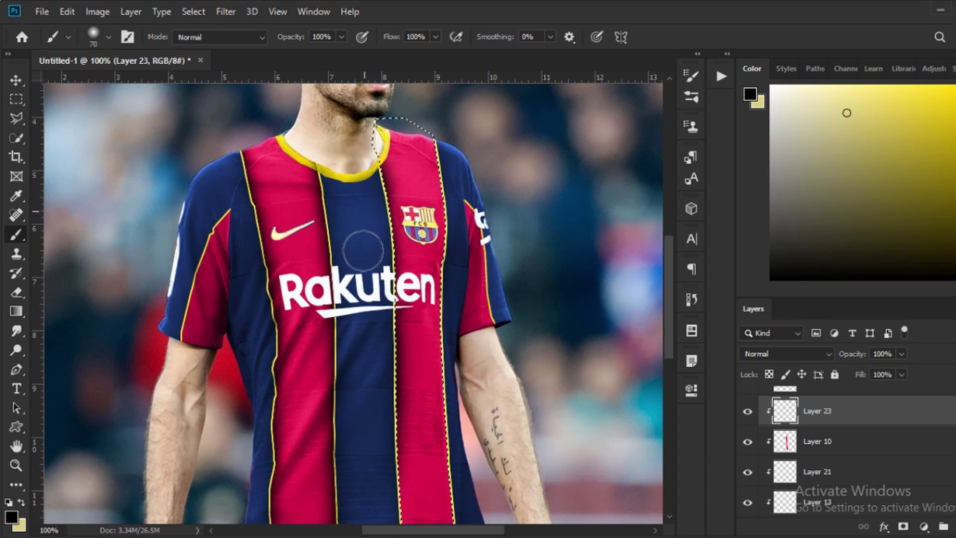
- Paint soft black shading along both long edges inside the selected red stripe with the 70-pixel brush
{"action": "scroll", "coordinate": [374, 498], "scroll_direction": "down", "scroll_amount": 1}
{"action": "scroll", "coordinate": [381, 523], "scroll_direction": "down", "scroll_amount": 1}
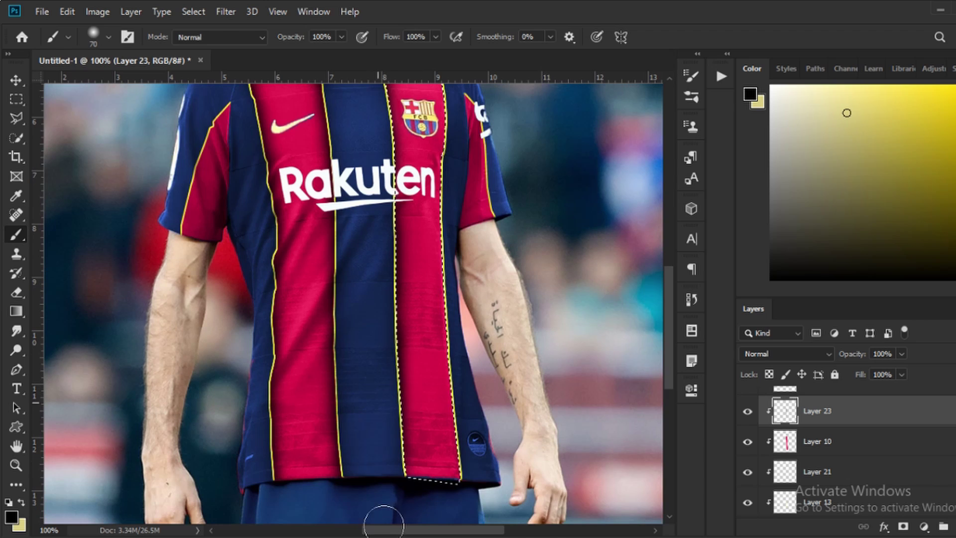
{"action": "scroll", "coordinate": [384, 518], "scroll_direction": "up", "scroll_amount": 3}
{"action": "mouse_move", "coordinate": [456, 170]}
{"action": "left_mouse_down"}
{"action": "mouse_move", "coordinate": [474, 442]}
{"action": "mouse_move", "coordinate": [460, 430]}
{"action": "left_mouse_up"}
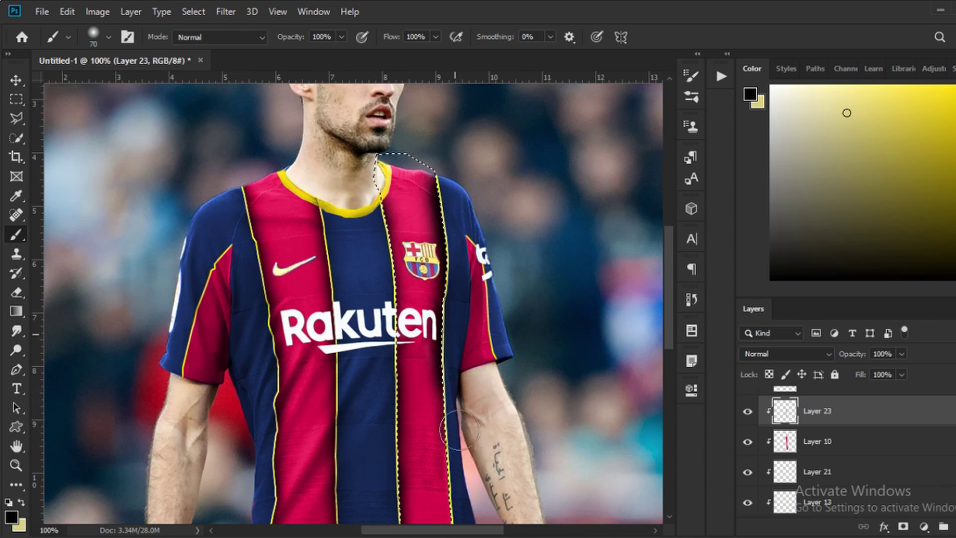
{"action": "scroll", "coordinate": [459, 429], "scroll_direction": "down", "scroll_amount": 1}
{"action": "scroll", "coordinate": [378, 398], "scroll_direction": "down", "scroll_amount": 2}
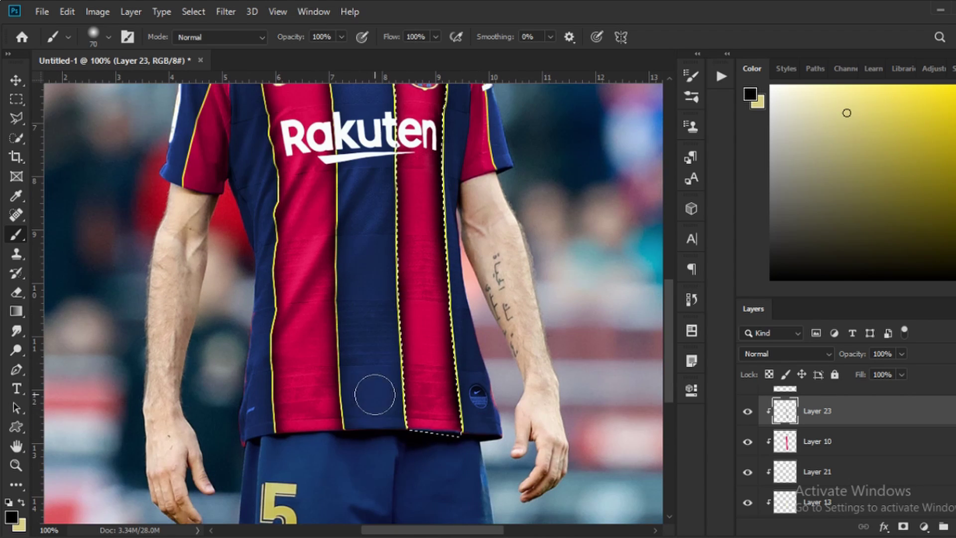
{"action": "scroll", "coordinate": [380, 99], "scroll_direction": "up", "scroll_amount": 2}
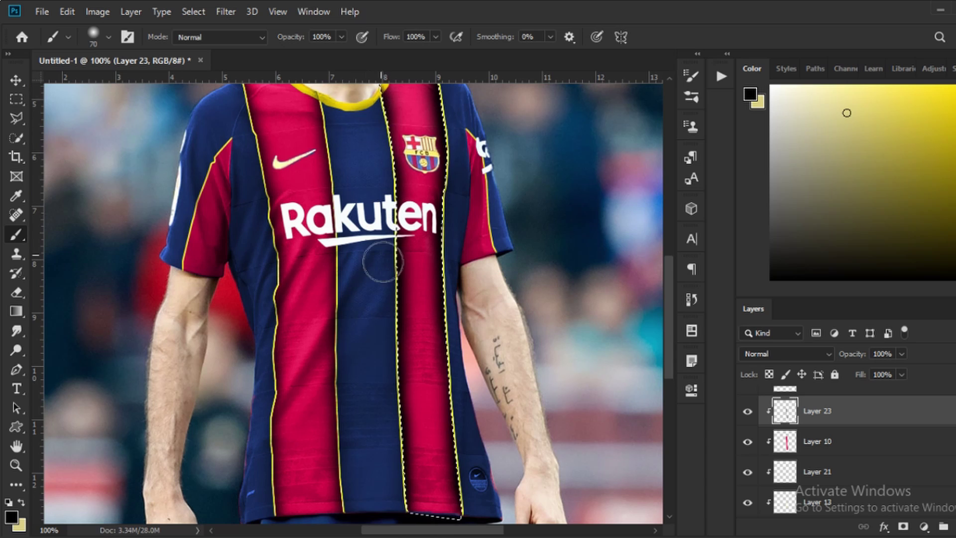
- Deselect, apply a 4.5-pixel Gaussian Blur to Layer 23's shading, and set the layer's opacity to 71%
{"action": "key", "text": "ctrl+alt+f"}
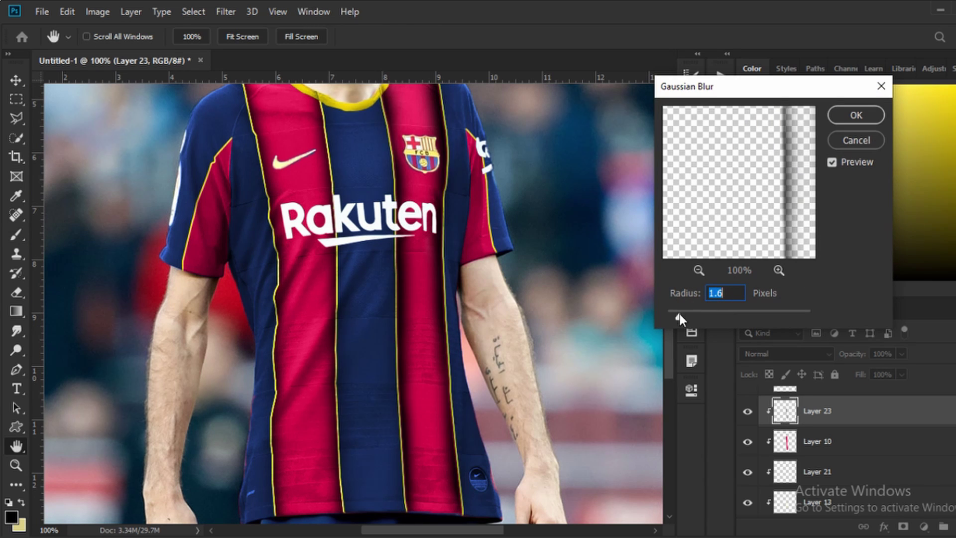
{"action": "left_click_drag", "start_coordinate": [680, 314], "coordinate": [701, 317]}
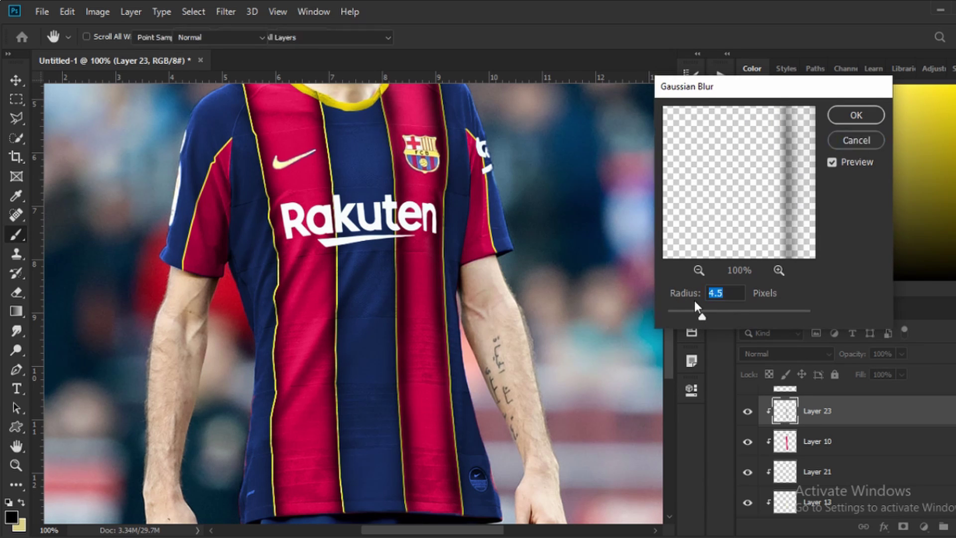
{"action": "key", "text": "Return"}
{"action": "left_click_drag", "start_coordinate": [872, 372], "coordinate": [883, 373]}
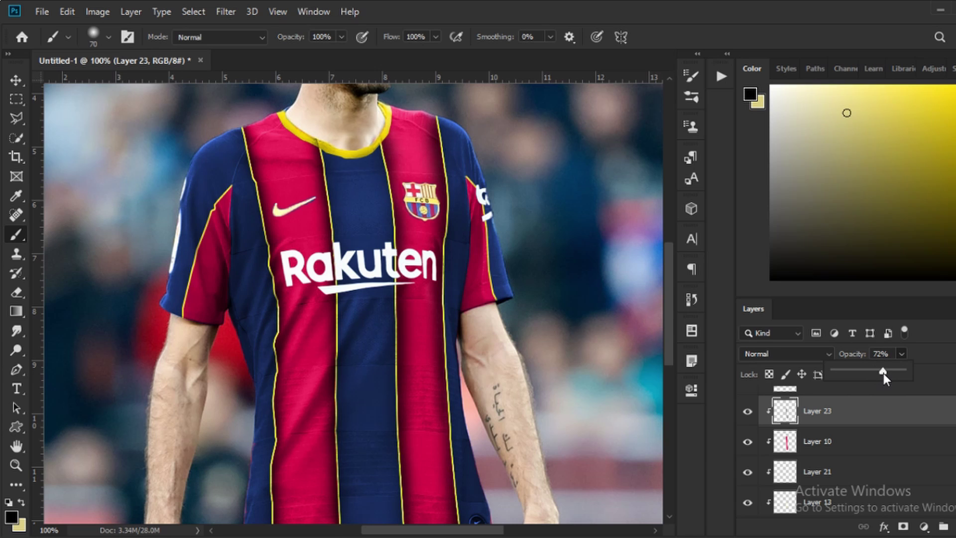
- Load the Hue/Saturation 2 collar mask as a selection and check the shading layers beneath it
{"action": "key", "text": "v"}
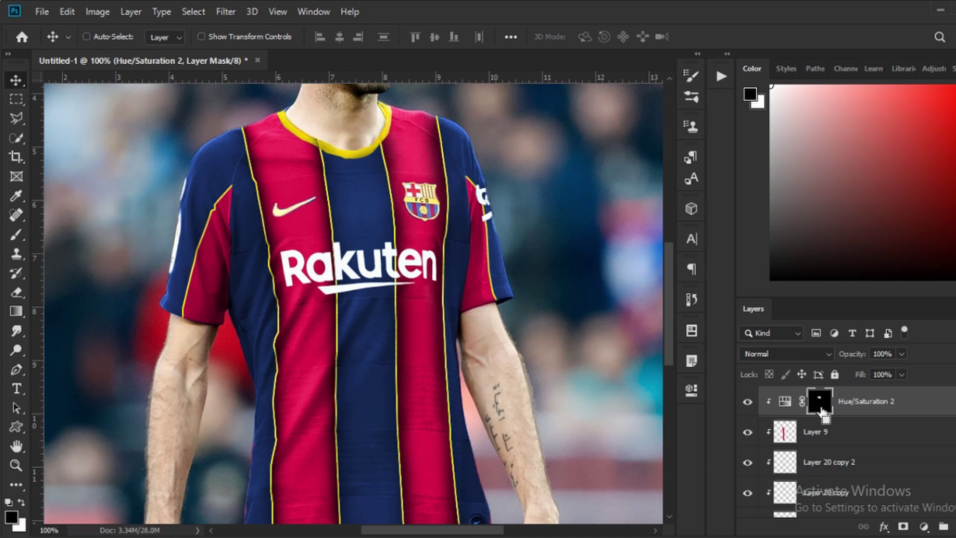
{"action": "left_click", "coordinate": [762, 460]}
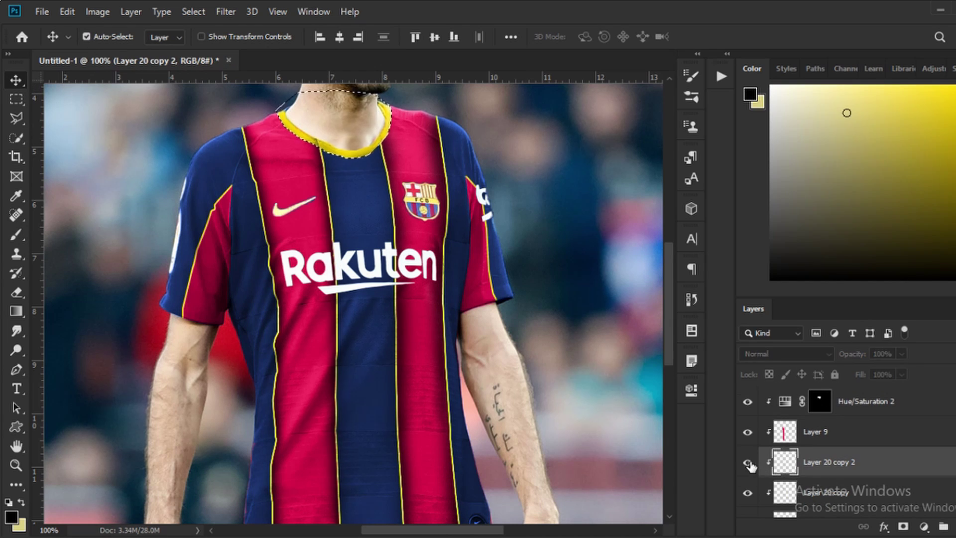
{"action": "scroll", "coordinate": [753, 495], "scroll_direction": "down", "scroll_amount": 2}
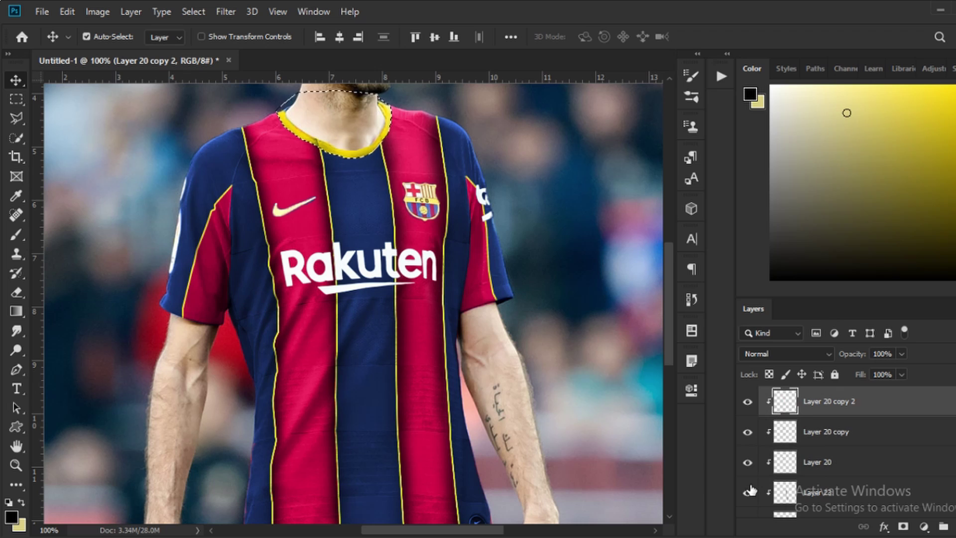
{"action": "left_click", "coordinate": [749, 493]}
- Deselect, duplicate Layer 23, and set the copy to Dissolve blending at 27% opacity
{"action": "left_click", "coordinate": [928, 500]}
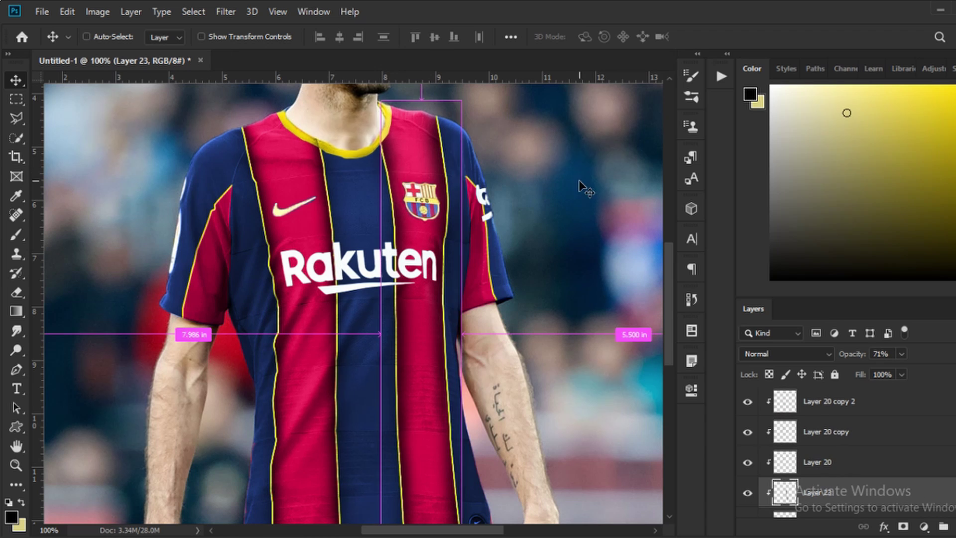
{"action": "key", "text": "ctrl+j"}
{"action": "scroll", "coordinate": [855, 488], "scroll_direction": "down", "scroll_amount": 1}
{"action": "left_click", "coordinate": [855, 479], "text": "alt"}
{"action": "left_click", "coordinate": [786, 354]}
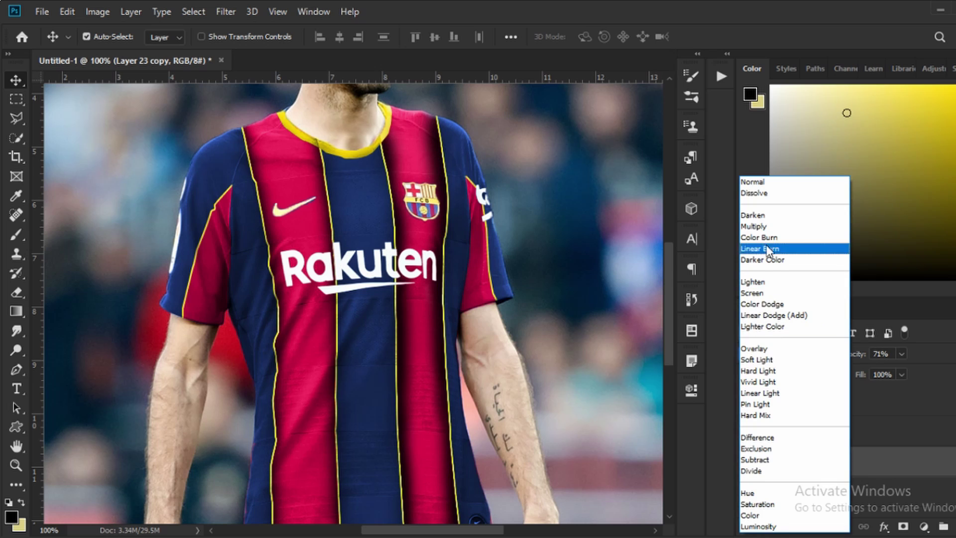
{"action": "left_click", "coordinate": [762, 193]}
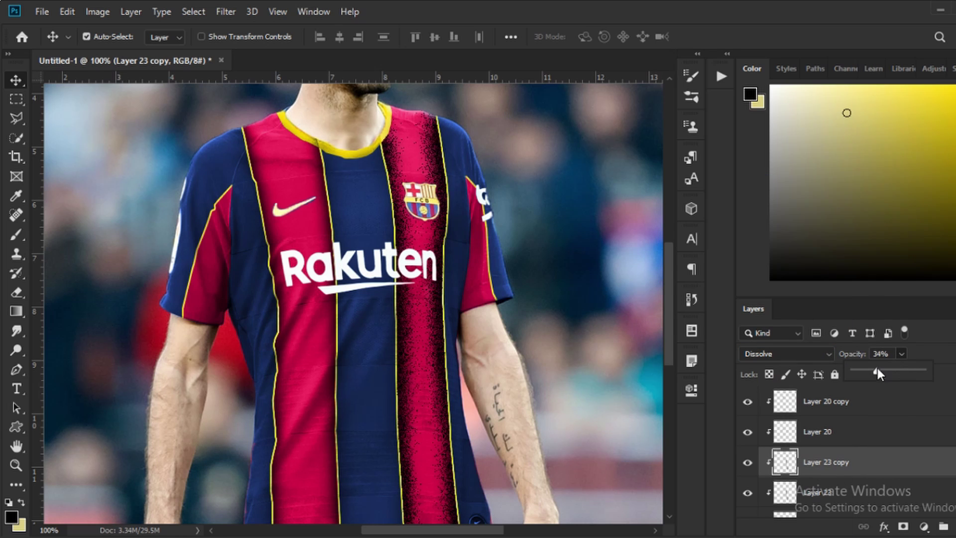
{"action": "left_click_drag", "start_coordinate": [877, 371], "coordinate": [875, 378]}
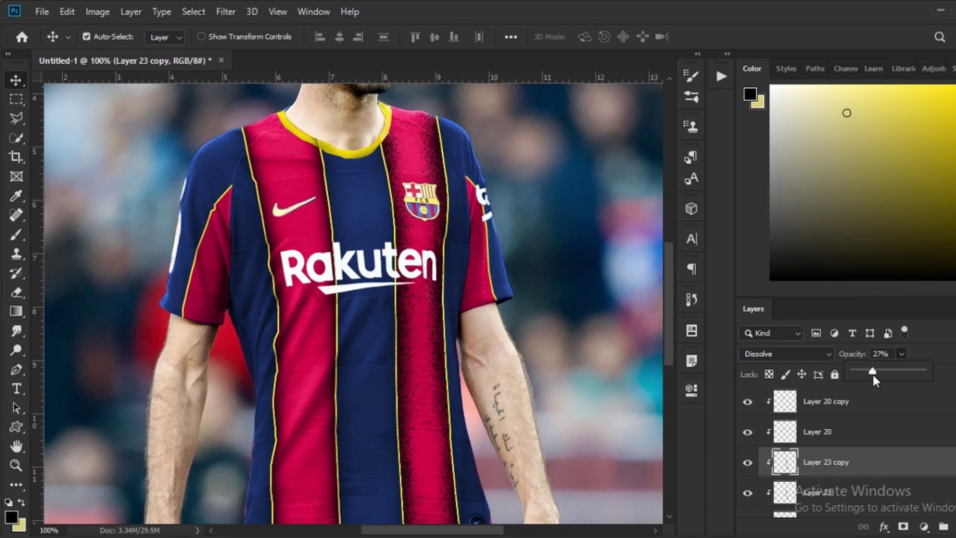
- Merge the Dissolve copy of Layer 23 with a new empty layer and apply a 2.3-pixel Gaussian Blur
{"action": "left_click", "coordinate": [955, 526]}
{"action": "left_click", "coordinate": [916, 465], "text": "ctrl"}
{"action": "key", "text": "ctrl+e"}
{"action": "key", "text": "ctrl+alt+f"}
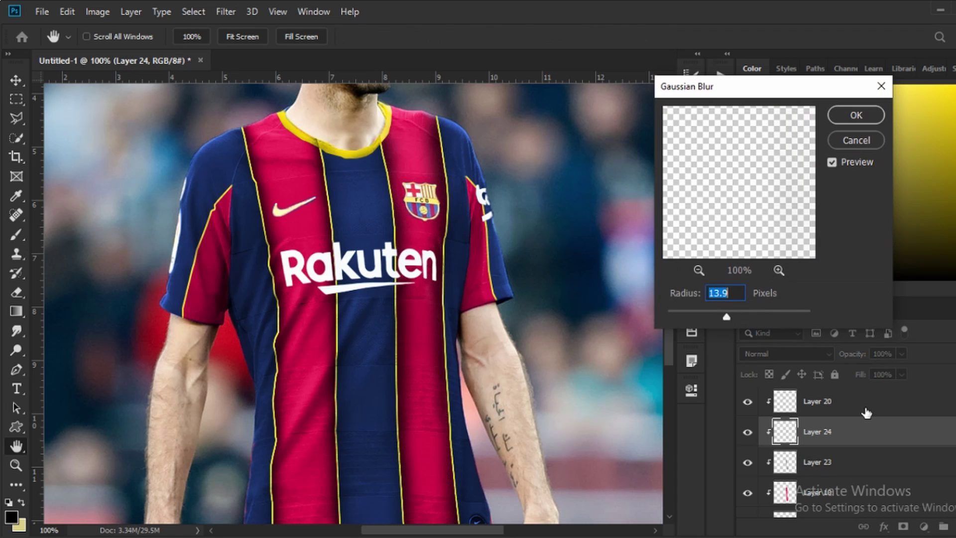
{"action": "left_click_drag", "start_coordinate": [679, 313], "coordinate": [684, 316]}
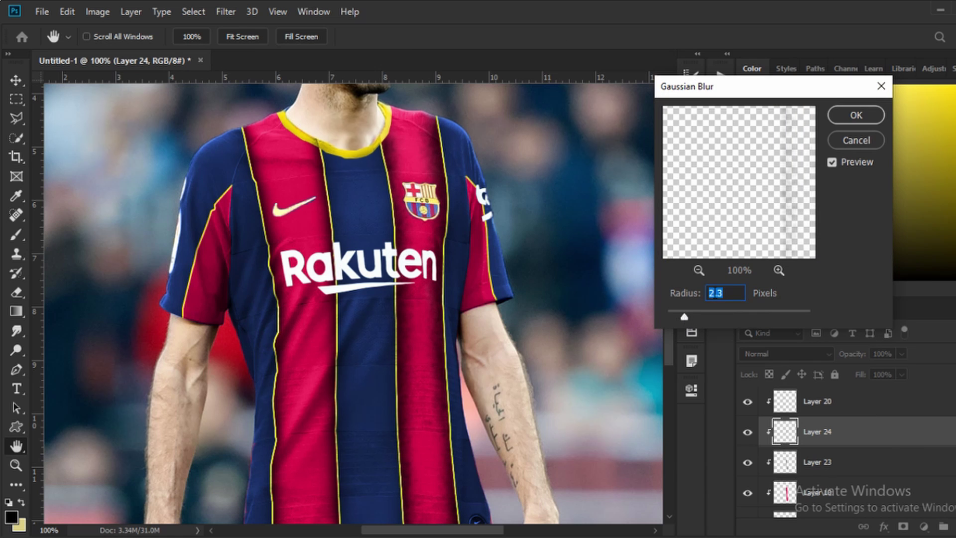
{"action": "left_click", "coordinate": [840, 120]}
- Lower the opacity of Layer 23, the crest-side stripe's edge shading, to 60%
{"action": "key", "text": "ctrl+minus"}
{"action": "key", "text": "ctrl+minus"}
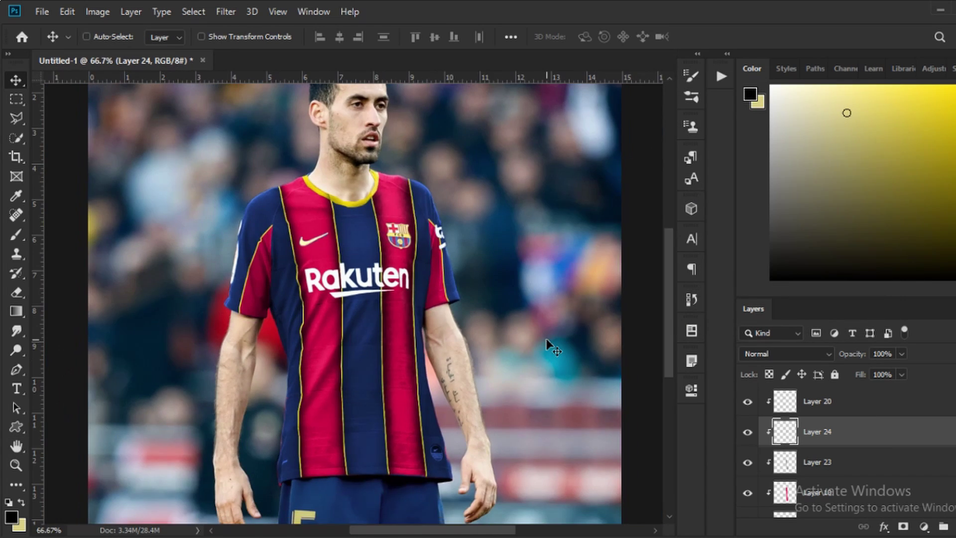
{"action": "key", "text": "ctrl+plus"}
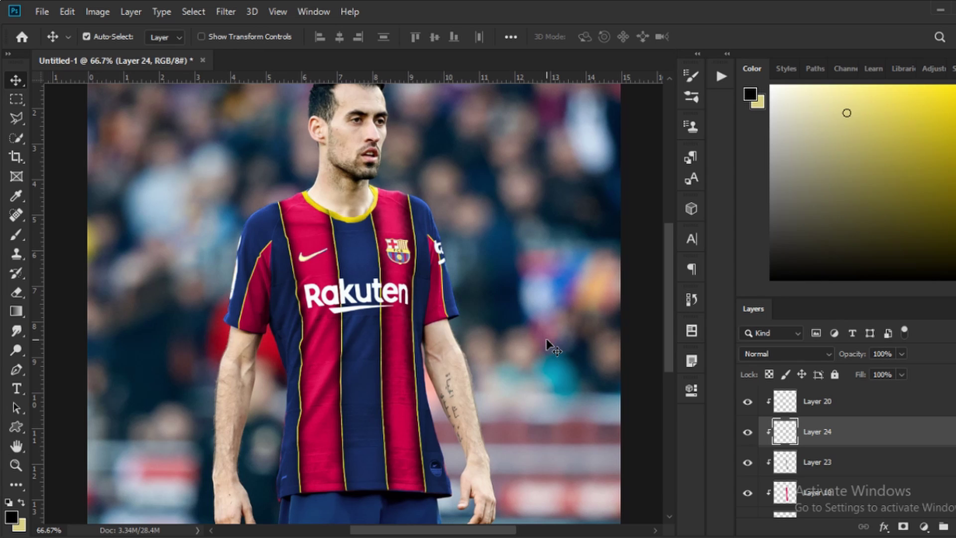
{"action": "left_click", "coordinate": [843, 455]}
{"action": "left_click_drag", "start_coordinate": [894, 366], "coordinate": [882, 371]}
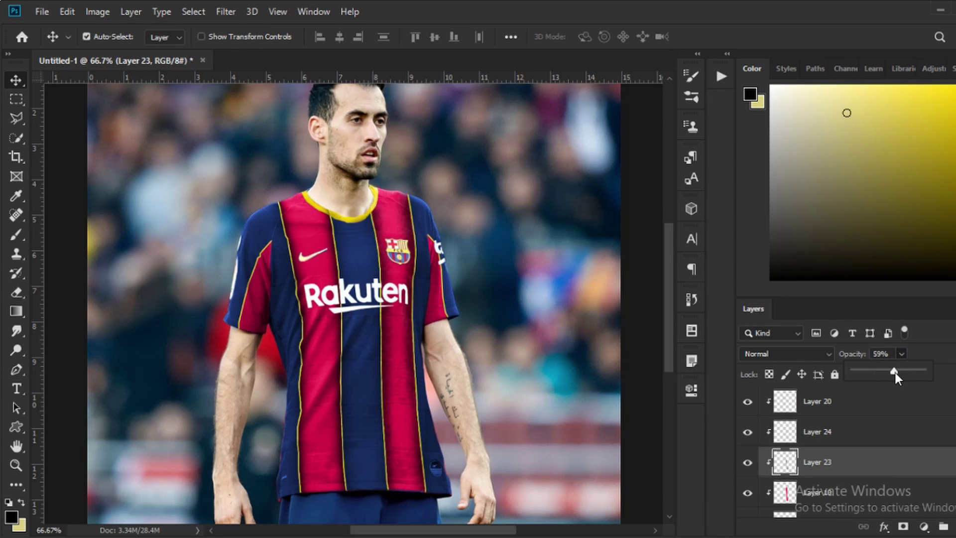
- Duplicate Layer 20 copy 2, set the copy to Dissolve, duplicate that copy, and merge the two Dissolve layers
{"action": "left_click", "coordinate": [306, 354]}
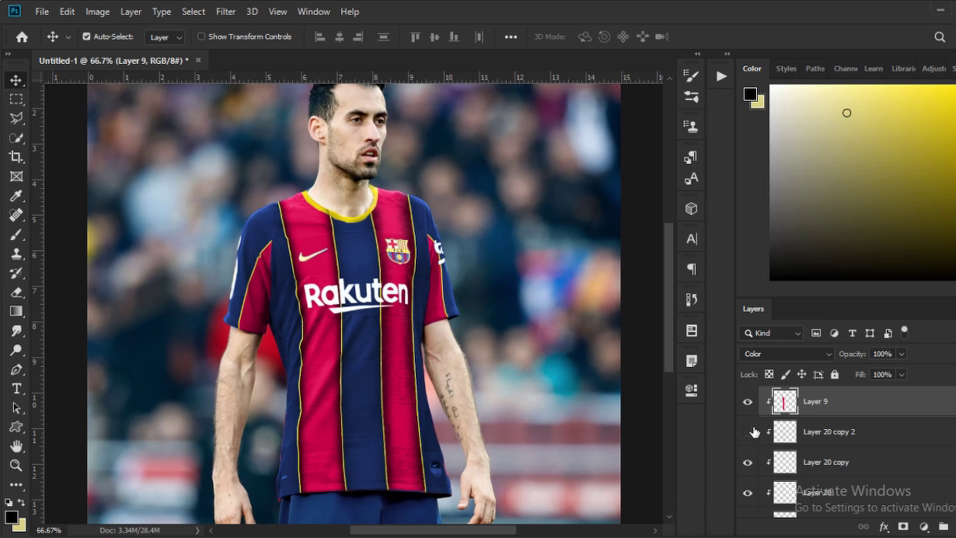
{"action": "left_click", "coordinate": [855, 437]}
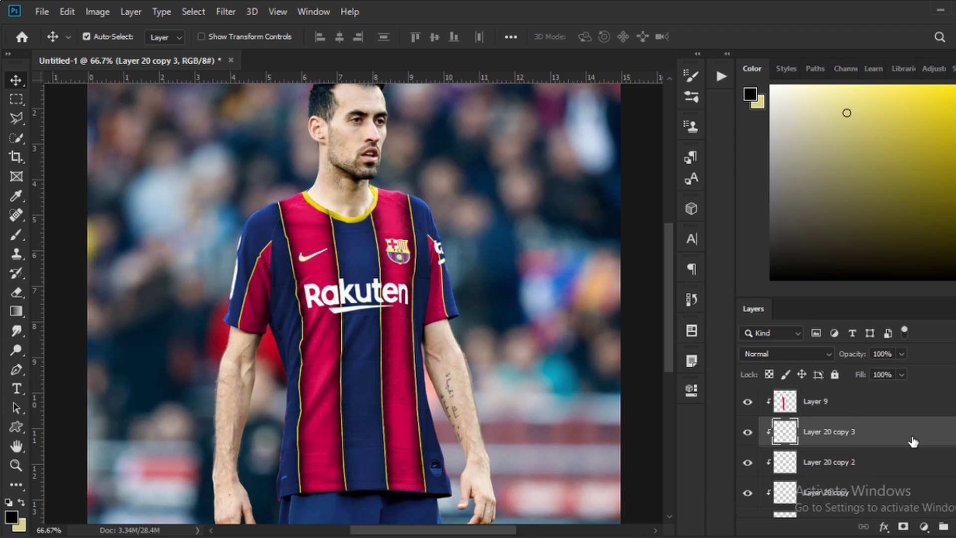
{"action": "left_click", "coordinate": [786, 354]}
{"action": "left_click", "coordinate": [781, 197]}
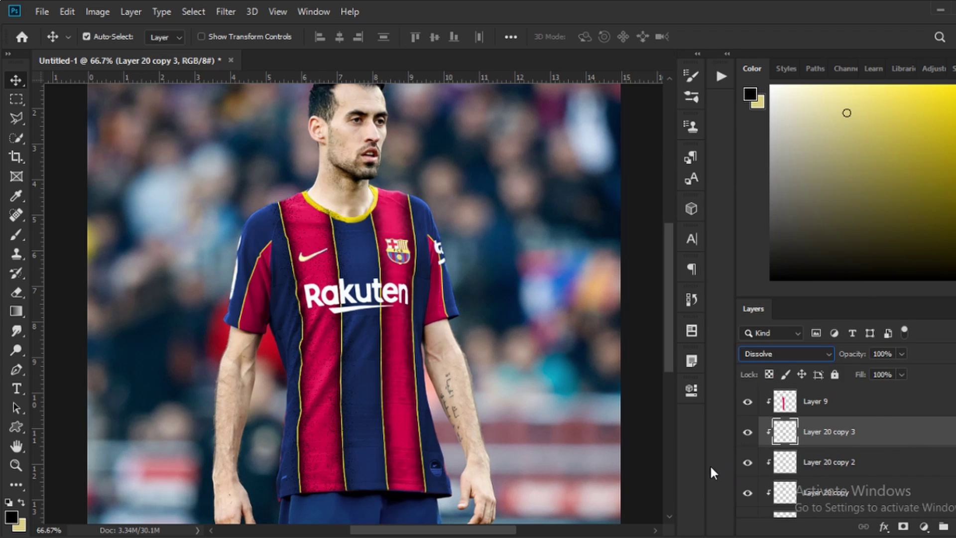
{"action": "key", "text": "ctrl+j"}
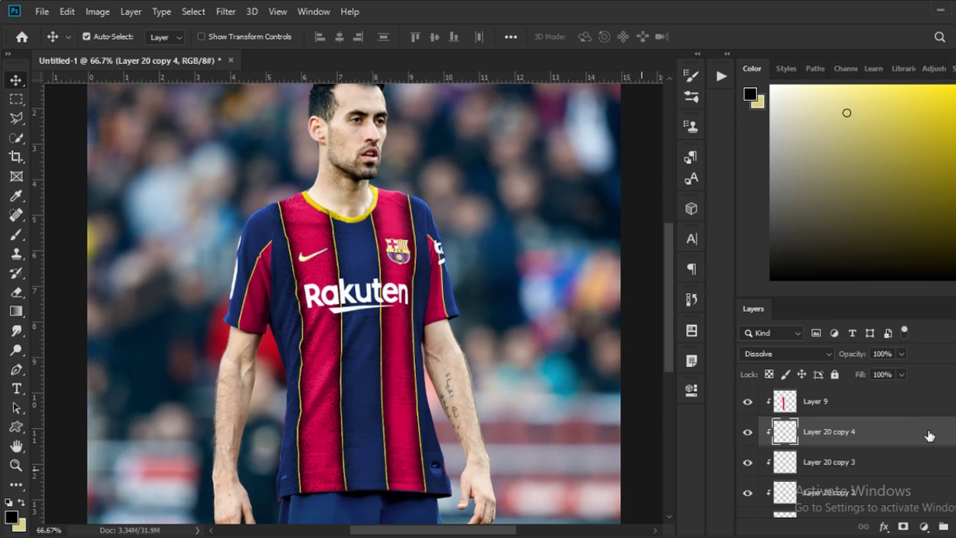
{"action": "left_click", "coordinate": [860, 458]}
{"action": "left_click", "coordinate": [892, 432], "text": "ctrl"}
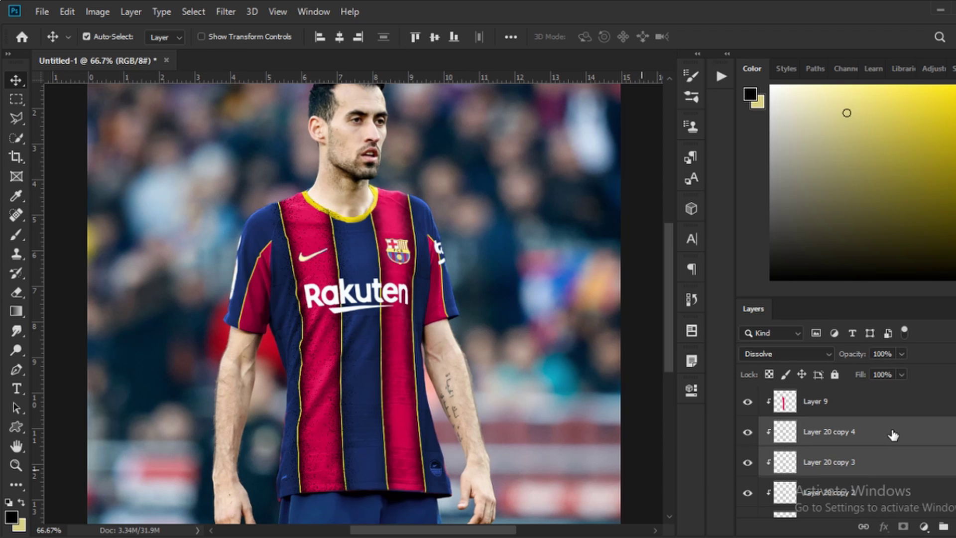
{"action": "key", "text": "ctrl+e"}
- Apply a Gaussian Blur with a radius of 2.0 pixels to the merged Layer 20 copy 4
{"action": "key", "text": "ctrl+alt+f"}
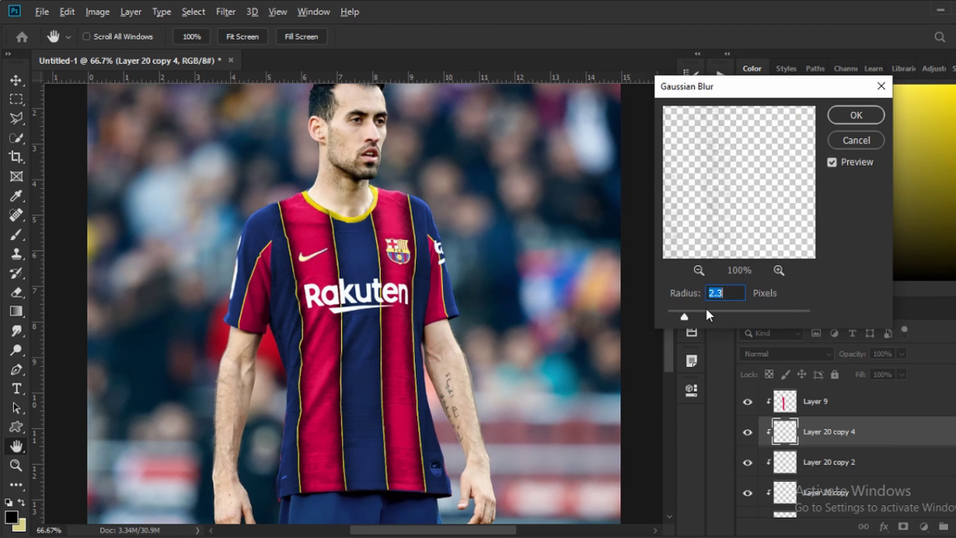
{"action": "left_click_drag", "start_coordinate": [683, 316], "coordinate": [682, 319]}
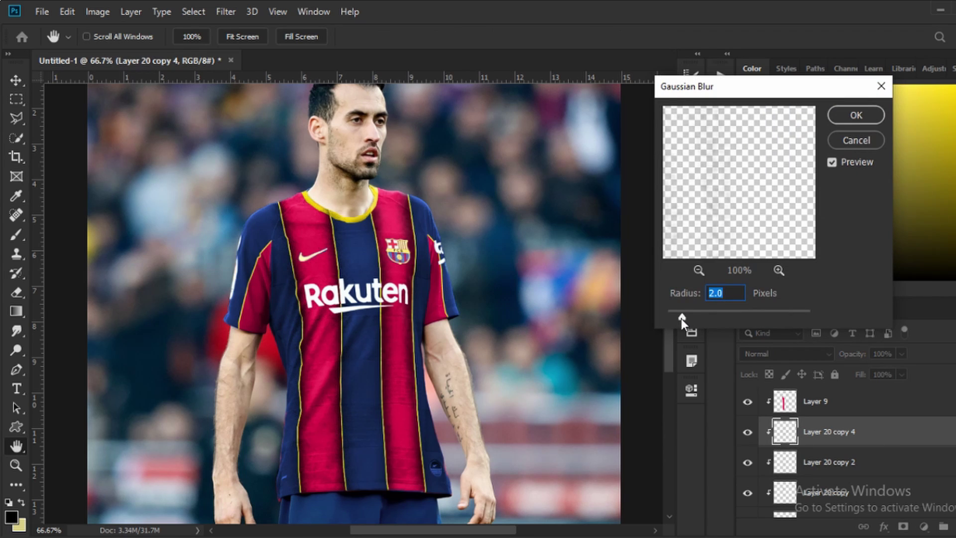
{"action": "left_click", "coordinate": [857, 116]}
- Review the jersey's clipped layers in order, from Layer 20 copy 4 down to Layer 17
{"action": "scroll", "coordinate": [822, 459], "scroll_direction": "down", "scroll_amount": 2}
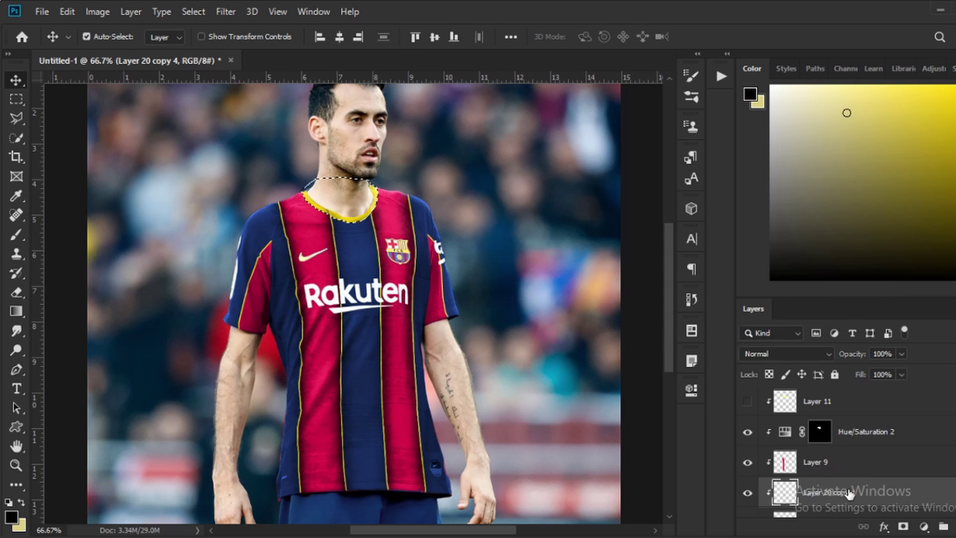
{"action": "left_click", "coordinate": [897, 489]}
{"action": "scroll", "coordinate": [898, 493], "scroll_direction": "down", "scroll_amount": 3}
{"action": "left_click", "coordinate": [906, 442]}
{"action": "left_click", "coordinate": [901, 467]}
{"action": "left_click", "coordinate": [901, 482]}
{"action": "scroll", "coordinate": [901, 481], "scroll_direction": "down", "scroll_amount": 2}
{"action": "left_click", "coordinate": [894, 473]}
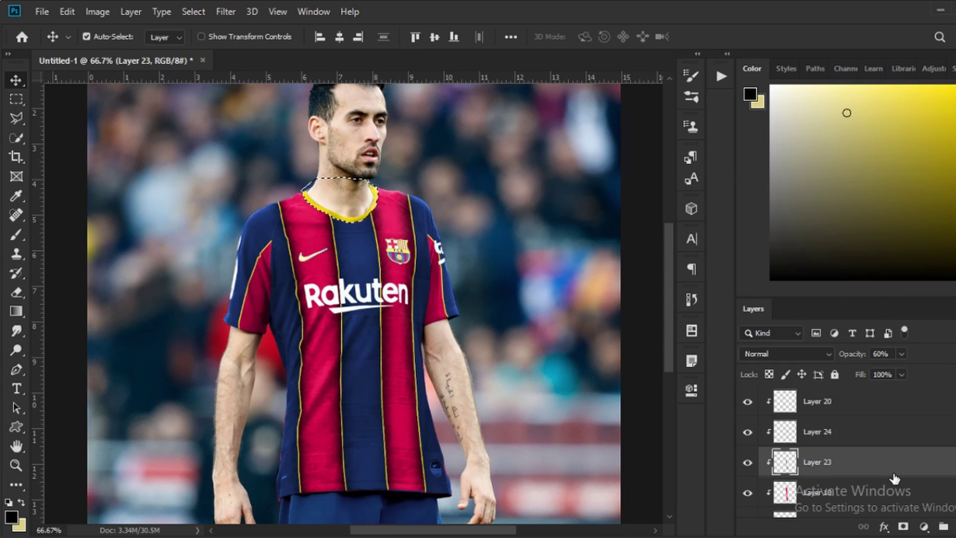
{"action": "key", "text": "alt+bracketleft"}
{"action": "key", "text": "alt+bracketleft"}
{"action": "key", "text": "alt+bracketleft"}
{"action": "key", "text": "alt+bracketleft"}
{"action": "key", "text": "alt+bracketleft"}
{"action": "key", "text": "alt+bracketleft"}
{"action": "key", "text": "alt+bracketleft"}
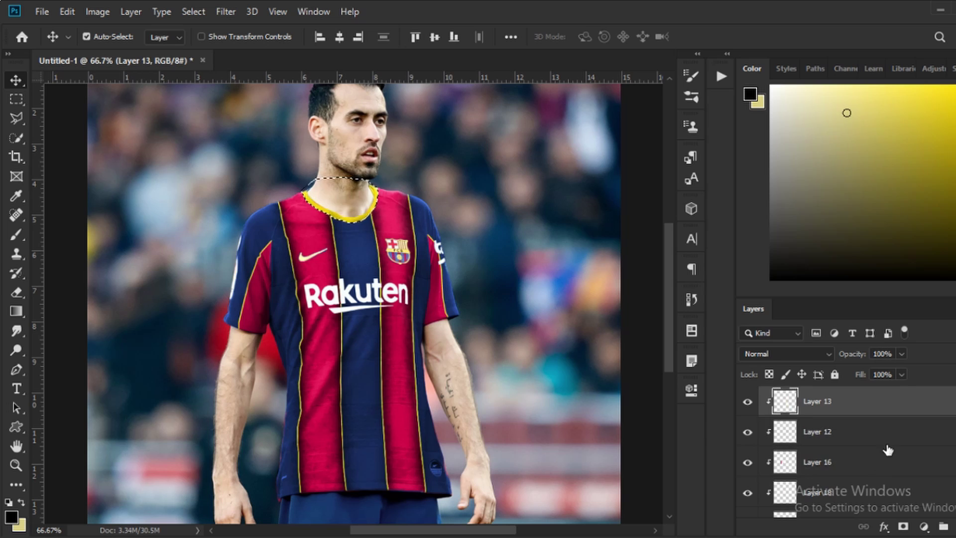
{"action": "key", "text": "alt+bracketleft"}
{"action": "key", "text": "alt+bracketleft"}
{"action": "key", "text": "alt+bracketleft"}
{"action": "key", "text": "alt+bracketleft"}
{"action": "key", "text": "alt+bracketleft"}
{"action": "key", "text": "alt+bracketleft"}
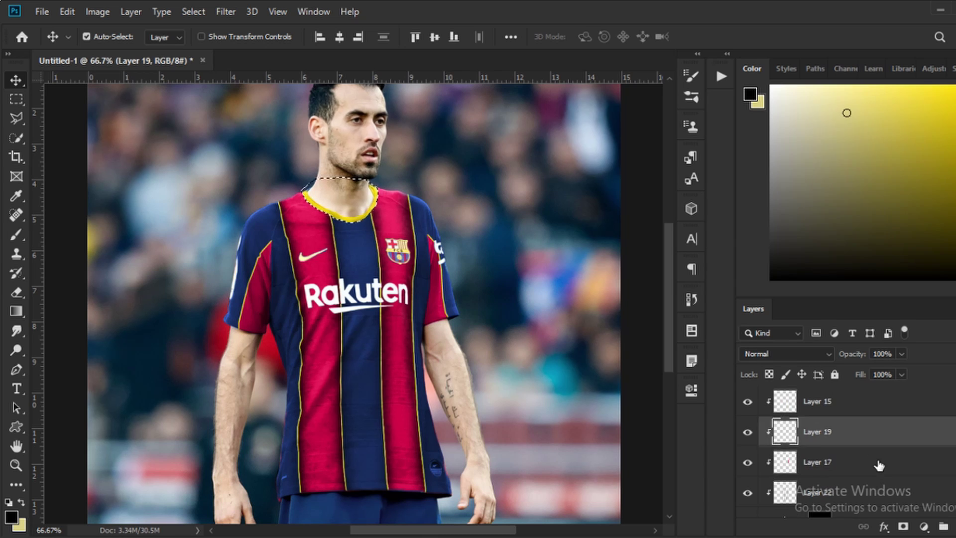
{"action": "left_click", "coordinate": [879, 465]}
- Clear the collar selection and stamp all visible layers into a new layer at the top of the stack
{"action": "scroll", "coordinate": [857, 451], "scroll_direction": "up", "scroll_amount": 6}
{"action": "key", "text": "ctrl+d"}
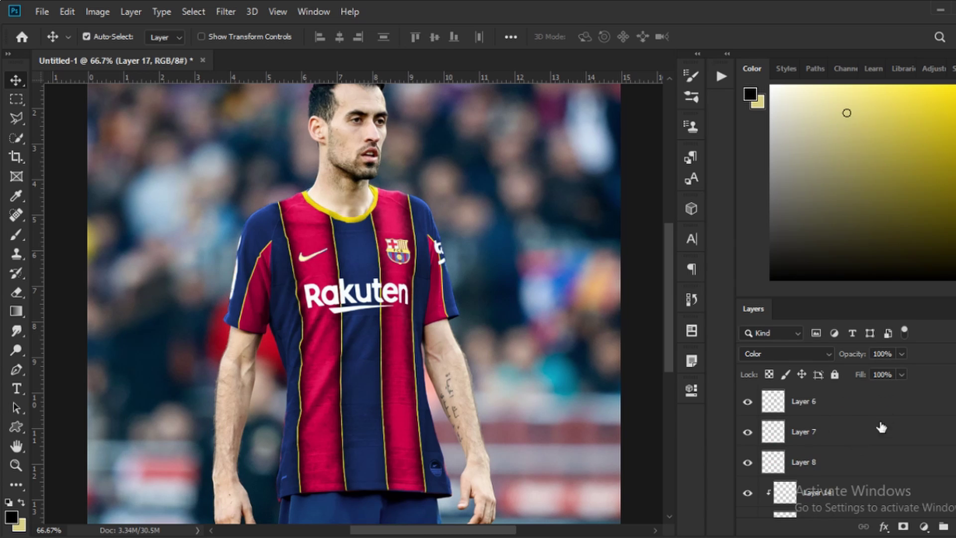
{"action": "key", "text": "ctrl+shift+alt+n"}
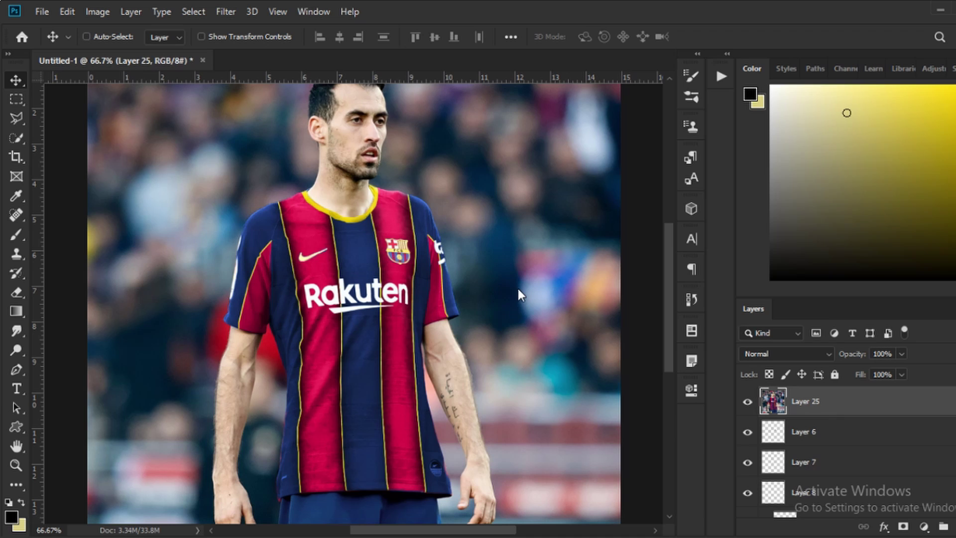
- Start the Camera Raw Filter on Layer 25 and set Exposure +0.15, Contrast +3, Highlights +2, Shadows +9, Whites +9 and Blacks +13
{"action": "key", "text": "ctrl+shift+a"}
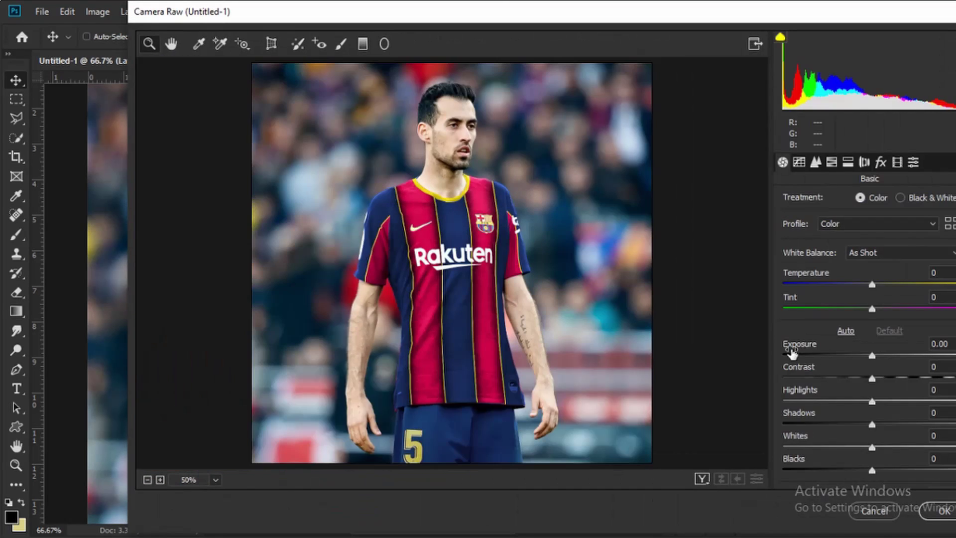
{"action": "left_click_drag", "start_coordinate": [873, 355], "coordinate": [874, 397]}
{"action": "mouse_move", "coordinate": [872, 423]}
{"action": "left_mouse_down"}
{"action": "mouse_move", "coordinate": [880, 422]}
{"action": "mouse_move", "coordinate": [876, 433]}
{"action": "left_mouse_up"}
{"action": "scroll", "coordinate": [881, 413], "scroll_direction": "down", "scroll_amount": 2}
{"action": "left_click", "coordinate": [885, 399]}
{"action": "left_click", "coordinate": [885, 376]}
- Set Texture +4, Clarity +3, Dehaze +5 and Saturation +11, raise Vibrance, and adjust the RGB point curve at input 128 to output 125
{"action": "left_click_drag", "start_coordinate": [872, 456], "coordinate": [875, 457]}
{"action": "scroll", "coordinate": [875, 456], "scroll_direction": "down", "scroll_amount": 3}
{"action": "left_click_drag", "start_coordinate": [873, 419], "coordinate": [876, 418]}
{"action": "left_click_drag", "start_coordinate": [873, 453], "coordinate": [881, 475]}
{"action": "left_click", "coordinate": [800, 162]}
{"action": "left_click", "coordinate": [863, 361]}
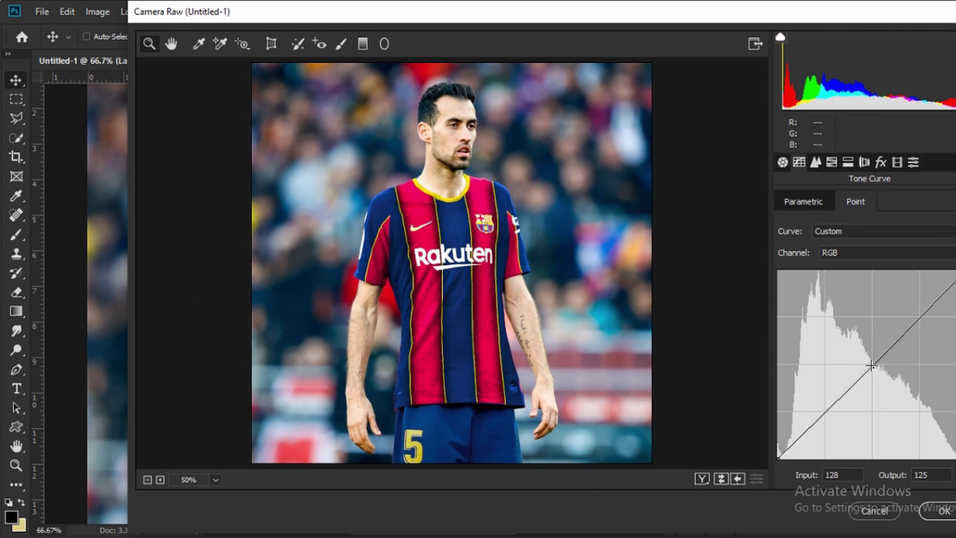
- Shift the HSL hues to Reds +23, Yellows -27, Blues -3, Purples +8 and Magentas +3
{"action": "left_click", "coordinate": [816, 161]}
{"action": "left_click", "coordinate": [831, 164]}
{"action": "left_click", "coordinate": [843, 201]}
{"action": "left_click_drag", "start_coordinate": [876, 254], "coordinate": [901, 255]}
{"action": "left_click", "coordinate": [792, 202]}
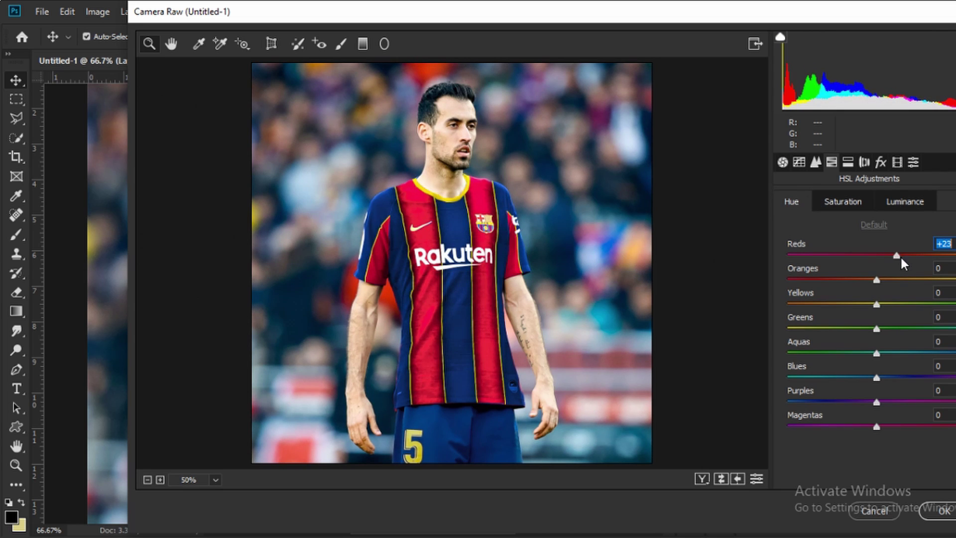
{"action": "left_click_drag", "start_coordinate": [876, 377], "coordinate": [882, 427]}
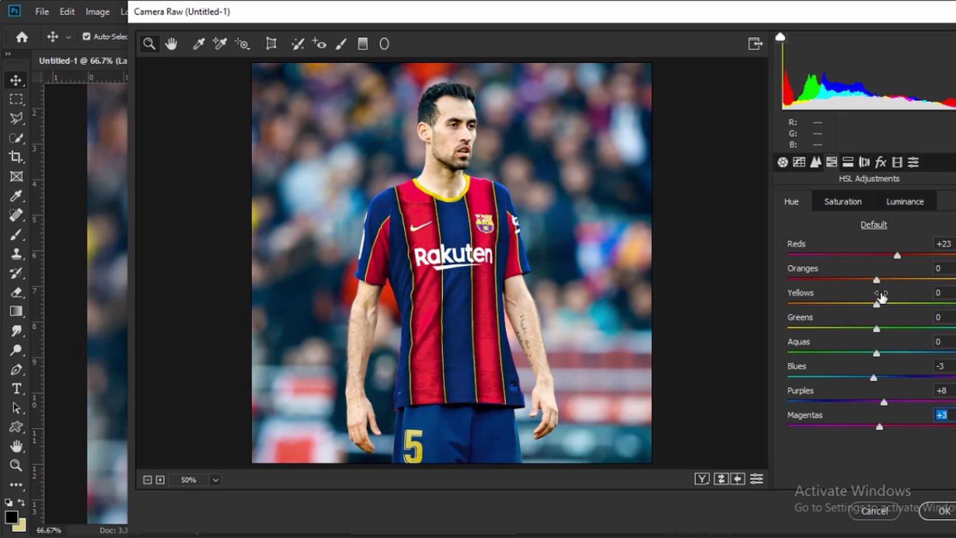
{"action": "left_click_drag", "start_coordinate": [877, 302], "coordinate": [802, 319]}
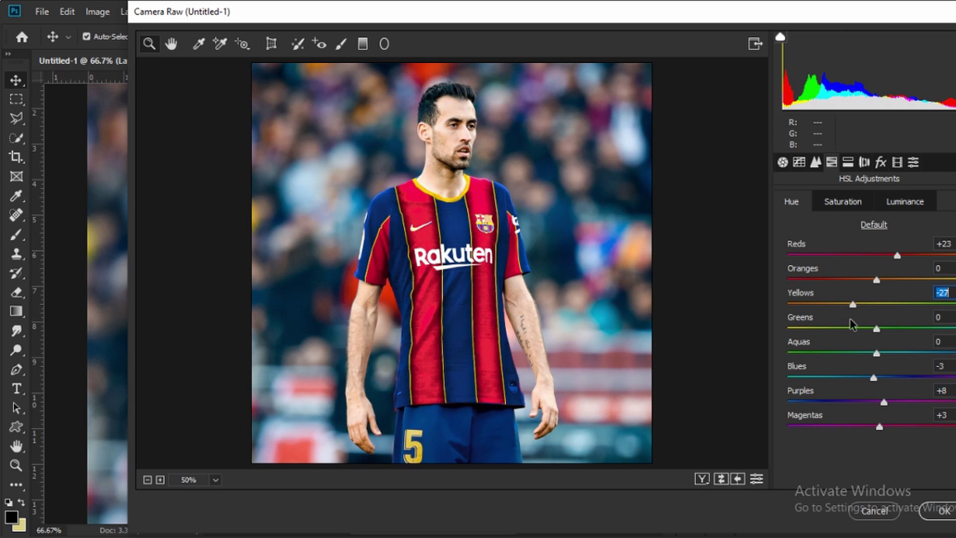
- Set the HSL luminance to Reds +5, Yellows +27, Aquas +18, Blues +25, Purples +18 and Magentas +18
{"action": "left_click", "coordinate": [851, 200]}
{"action": "left_click_drag", "start_coordinate": [876, 304], "coordinate": [902, 307]}
{"action": "left_click", "coordinate": [899, 210]}
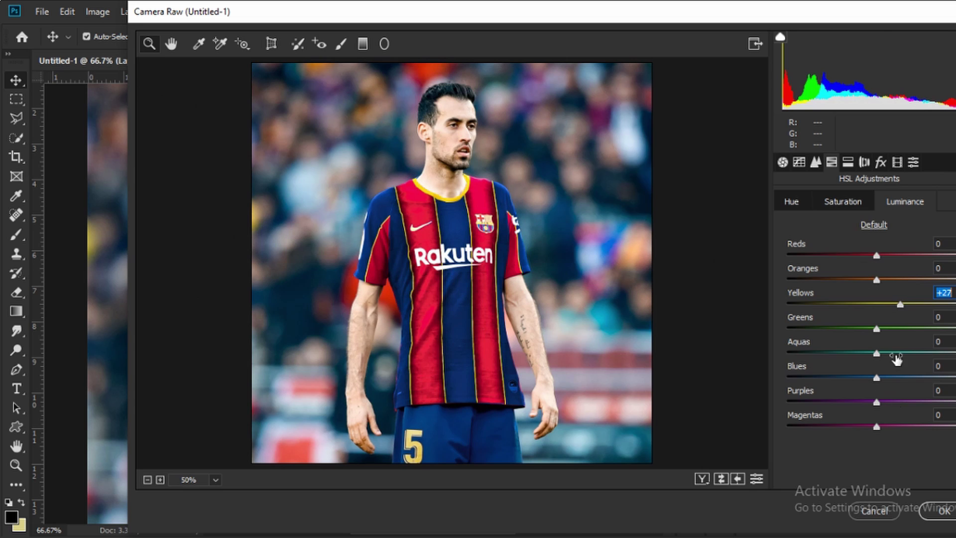
{"action": "left_click_drag", "start_coordinate": [877, 378], "coordinate": [881, 404]}
{"action": "left_click", "coordinate": [849, 205]}
{"action": "left_click_drag", "start_coordinate": [885, 256], "coordinate": [878, 260]}
{"action": "left_click", "coordinate": [901, 205]}
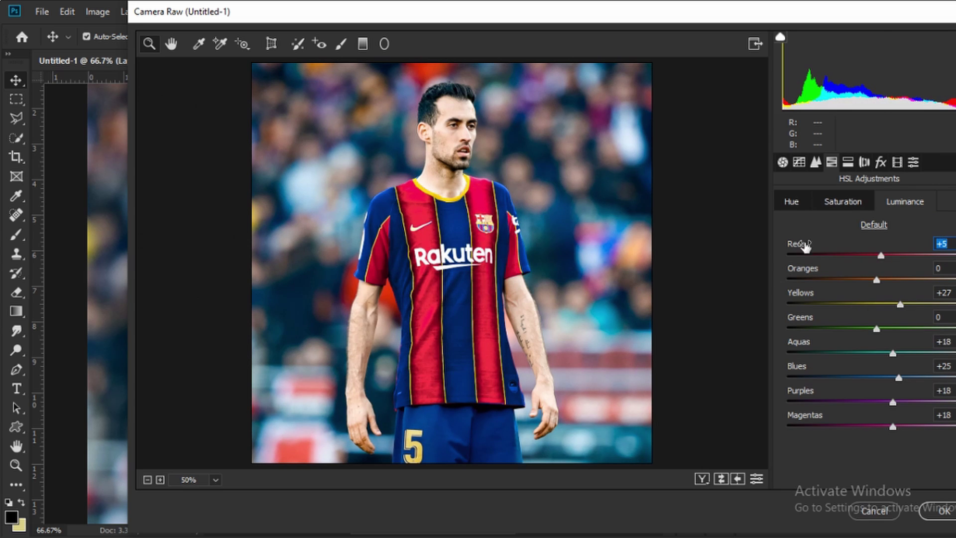
- Set Vibrance to +28 and the post-crop vignetting amount to -18, and apply the Camera Raw adjustments
{"action": "left_click", "coordinate": [848, 162]}
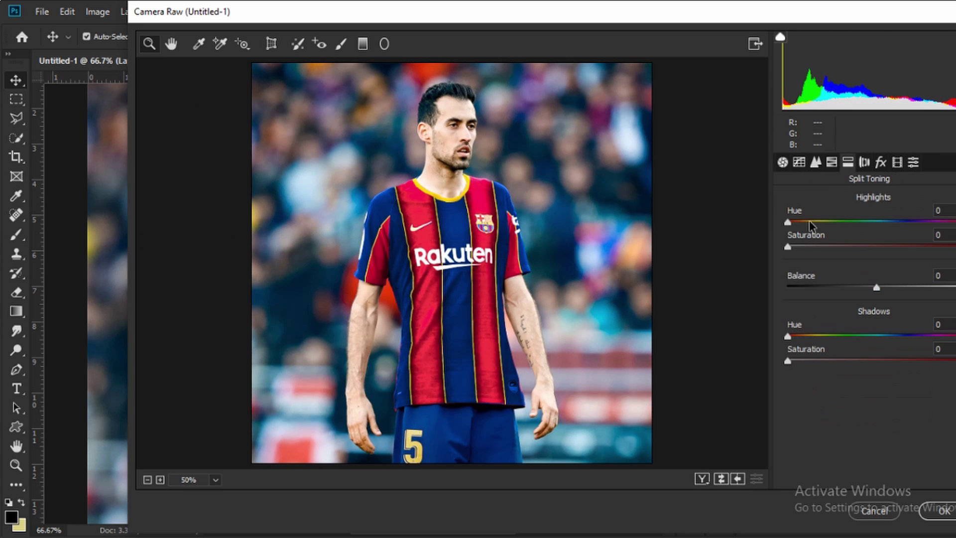
{"action": "left_click", "coordinate": [782, 162]}
{"action": "left_click_drag", "start_coordinate": [890, 451], "coordinate": [897, 445]}
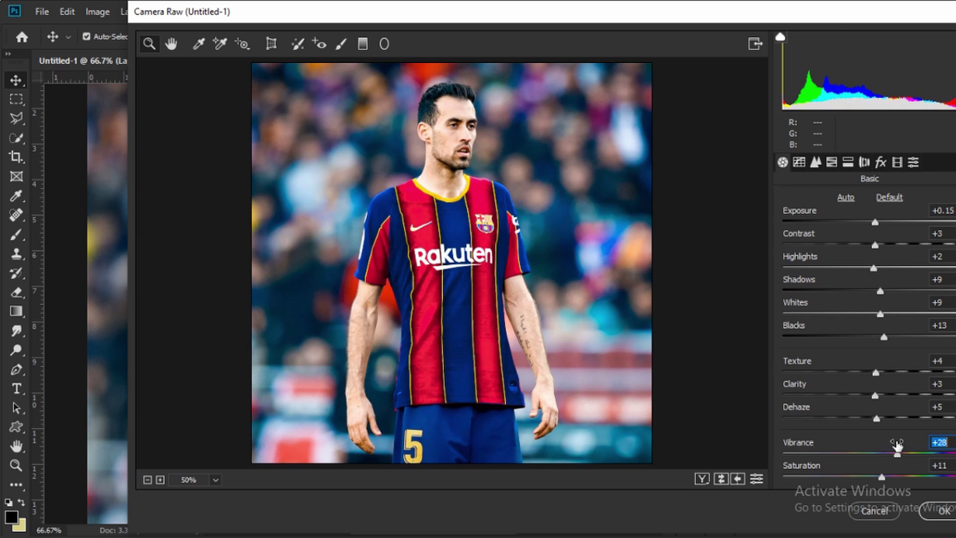
{"action": "left_click", "coordinate": [881, 162]}
{"action": "left_click_drag", "start_coordinate": [877, 355], "coordinate": [861, 355]}
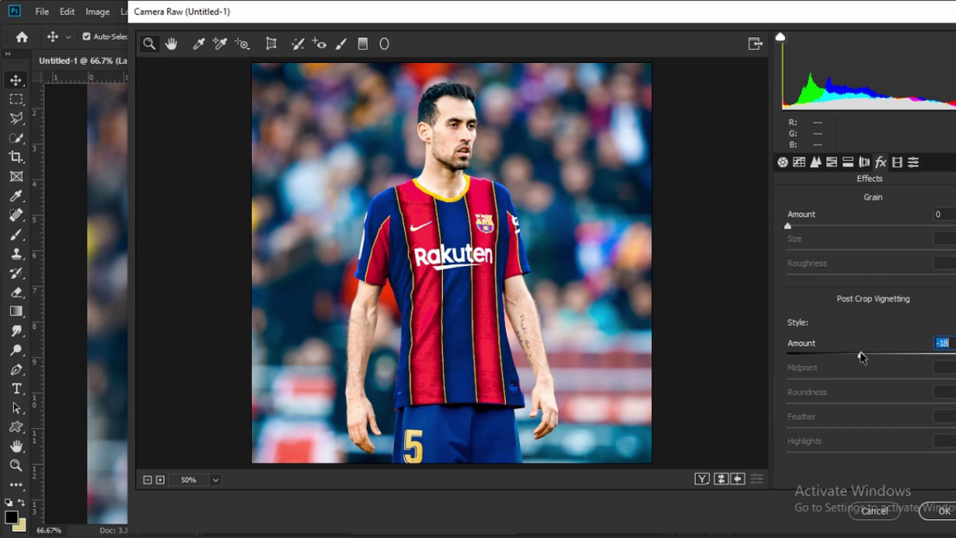
{"action": "left_click", "coordinate": [938, 511]}
- Load the jersey outline from Layer 5 as a selection and mask Layer 25 with it
{"action": "scroll", "coordinate": [495, 327], "scroll_direction": "down", "scroll_amount": 3}
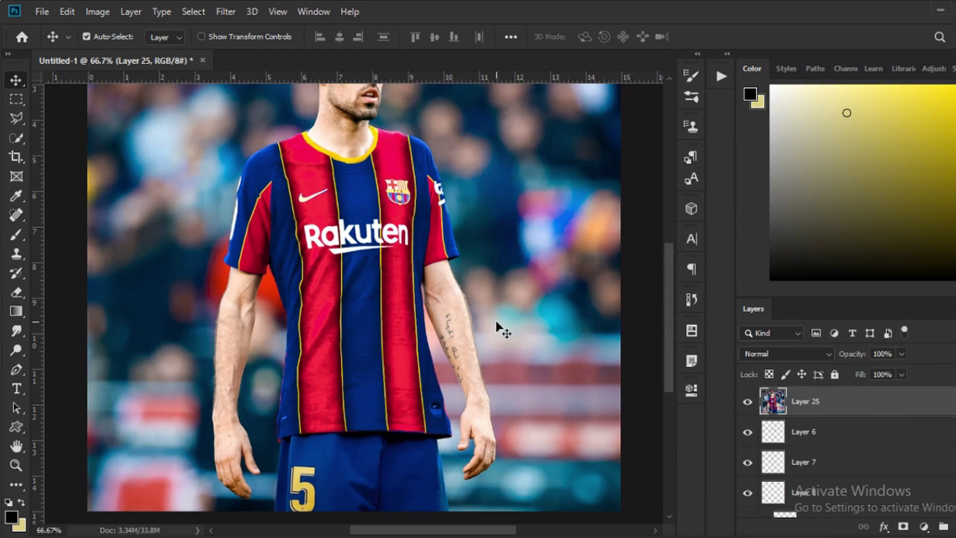
{"action": "scroll", "coordinate": [817, 479], "scroll_direction": "down", "scroll_amount": 2}
{"action": "scroll", "coordinate": [817, 478], "scroll_direction": "down", "scroll_amount": 2}
{"action": "scroll", "coordinate": [817, 478], "scroll_direction": "up", "scroll_amount": 2}
{"action": "scroll", "coordinate": [817, 479], "scroll_direction": "down", "scroll_amount": 3}
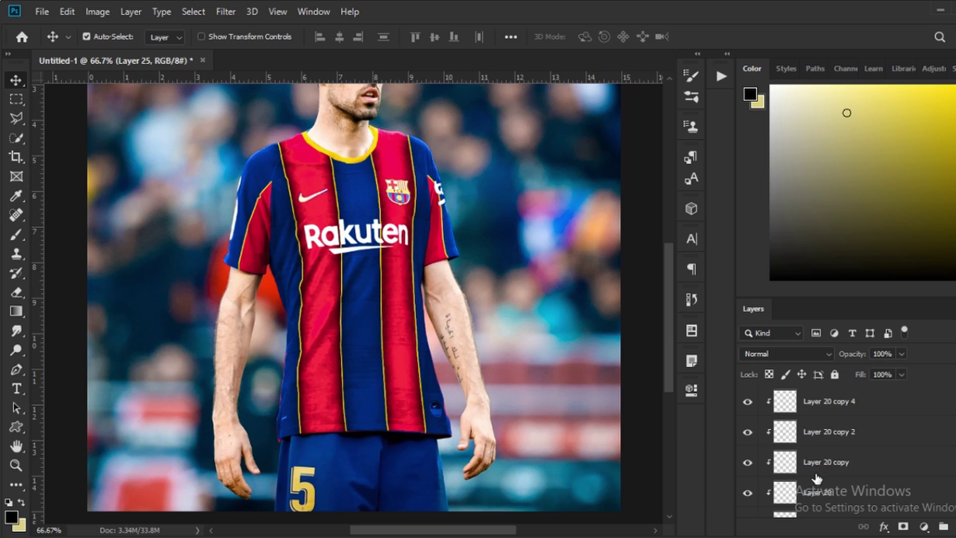
{"action": "scroll", "coordinate": [816, 479], "scroll_direction": "down", "scroll_amount": 4}
{"action": "left_click", "coordinate": [777, 438], "text": "ctrl"}
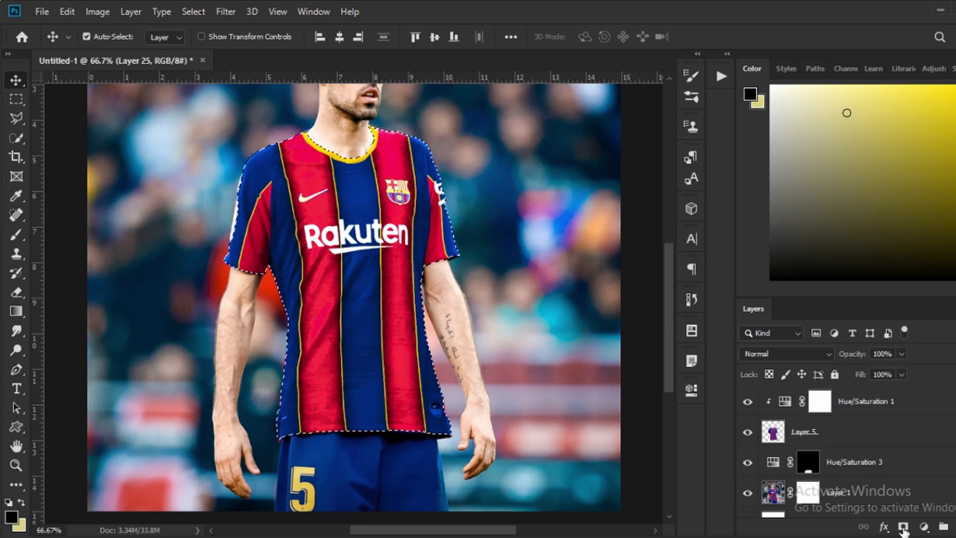
{"action": "left_click", "coordinate": [904, 527]}
- Load the shorts selection from the Hue/Saturation 3 mask, reveal that area in Layer 25's mask, and deselect
{"action": "scroll", "coordinate": [825, 484], "scroll_direction": "down", "scroll_amount": 2}
{"action": "scroll", "coordinate": [824, 483], "scroll_direction": "down", "scroll_amount": 10}
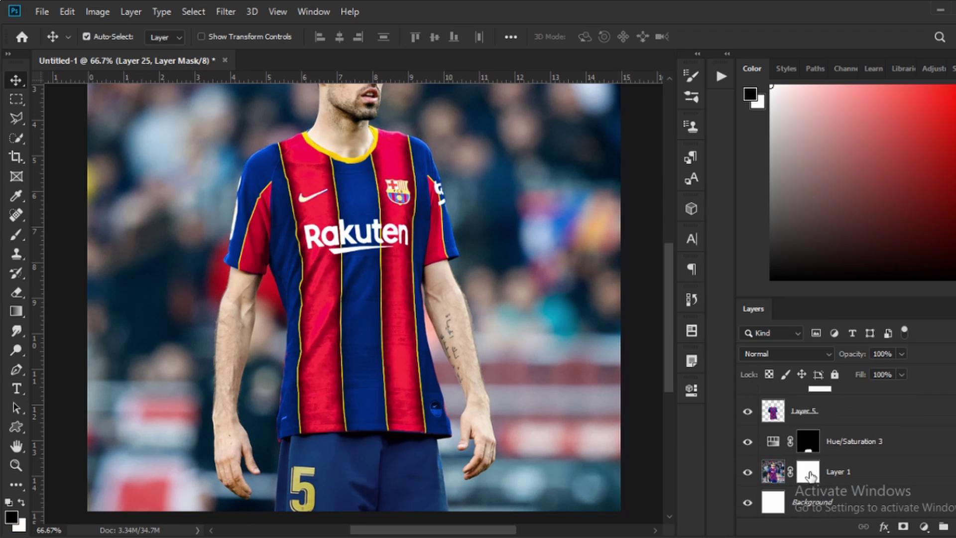
{"action": "left_click", "coordinate": [810, 443], "text": "ctrl"}
{"action": "scroll", "coordinate": [813, 450], "scroll_direction": "up", "scroll_amount": 15}
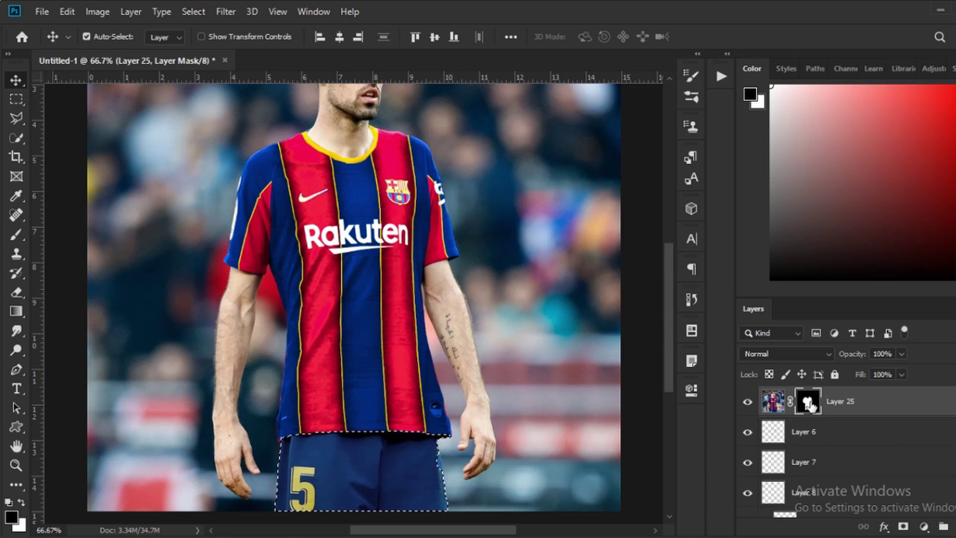
{"action": "key", "text": "ctrl+d"}
- Compare the whole image with and without the color grading on Layer 25
{"action": "key", "text": "ctrl+minus"}
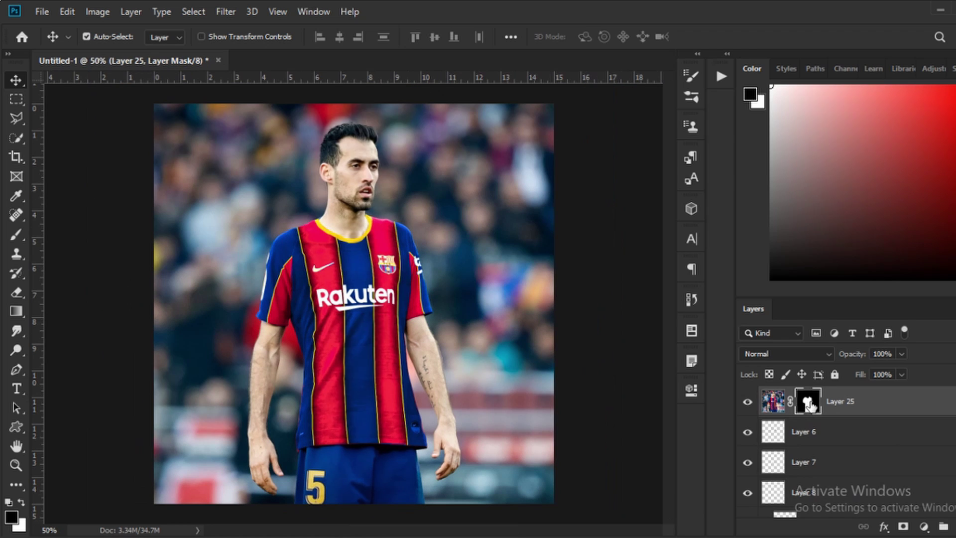
{"action": "left_click", "coordinate": [748, 402]}
{"action": "left_click", "coordinate": [747, 401]}
{"action": "left_click", "coordinate": [748, 401]}
{"action": "left_click", "coordinate": [748, 401]}
{"action": "left_click", "coordinate": [747, 401]}
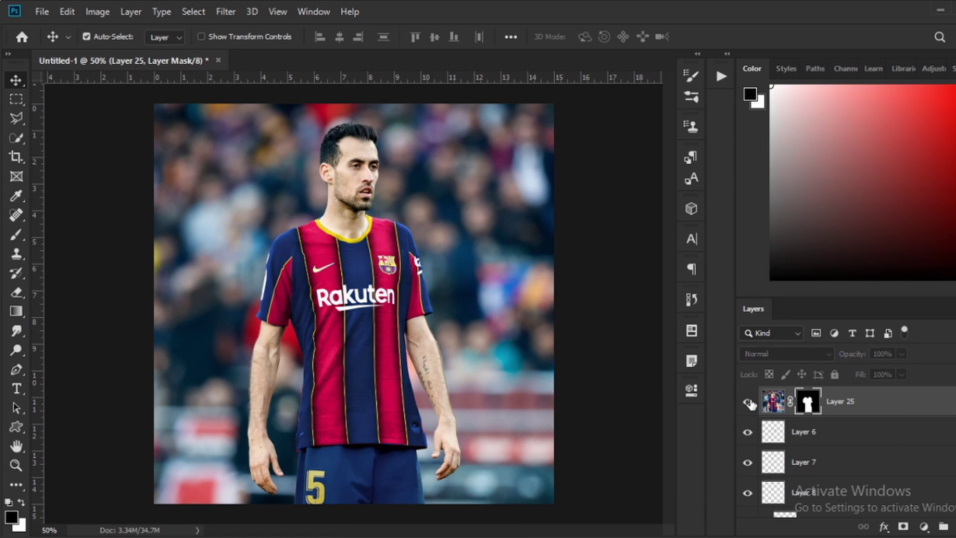